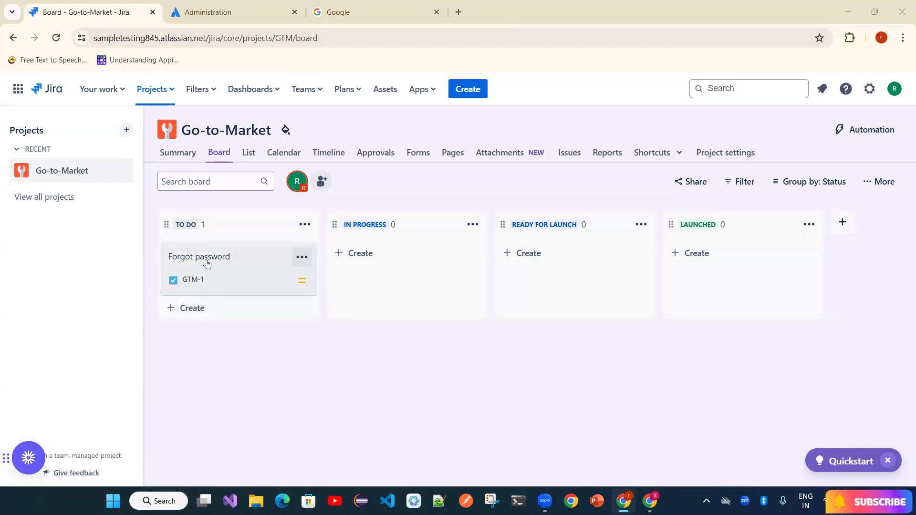
- Review the Forgot password issue details, then return to the board
left_click(222, 268)
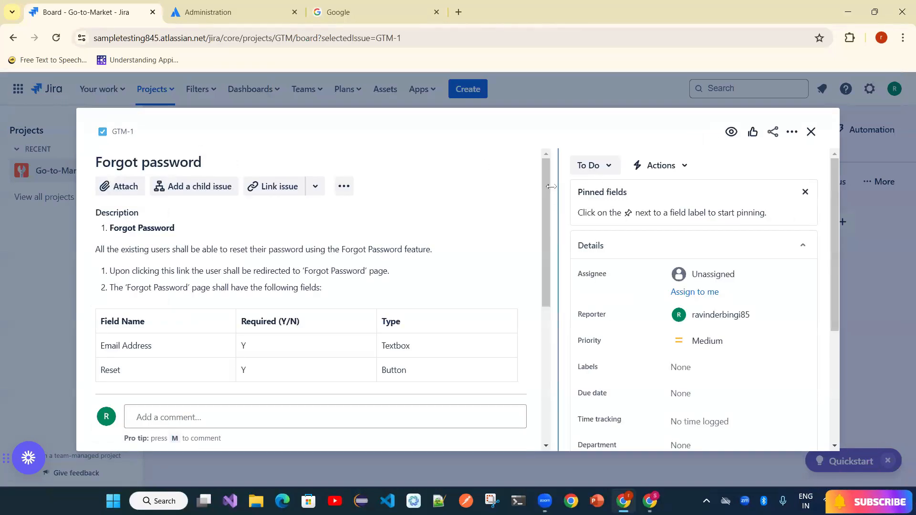
scroll(551, 231, "down", 2)
left_click_drag(550, 229, 555, 199)
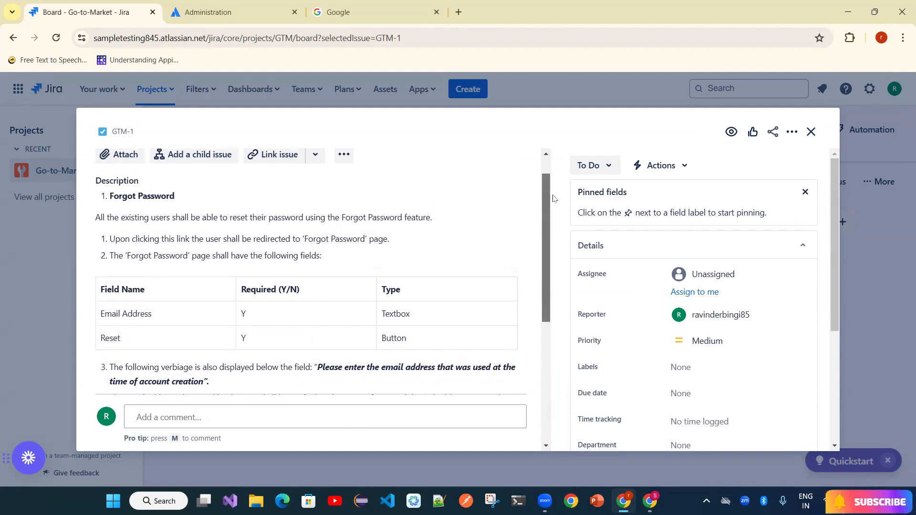
left_click_drag(554, 199, 556, 177)
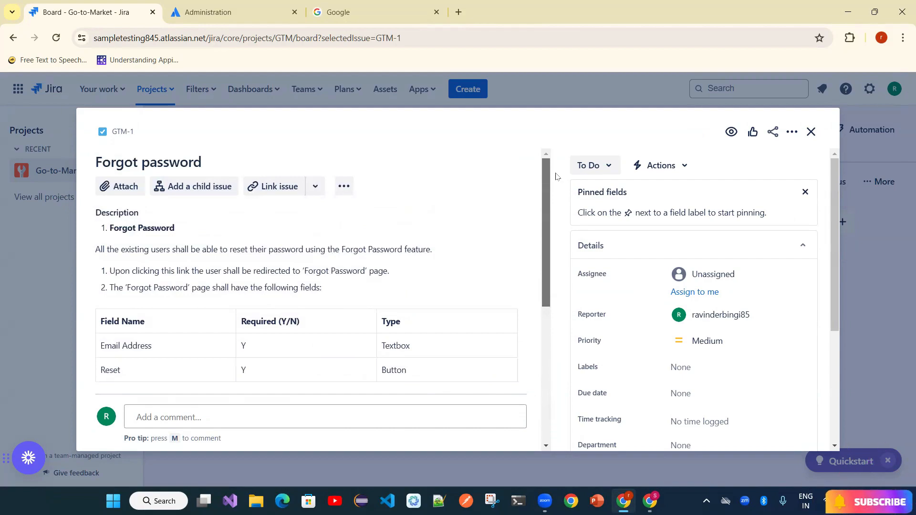
left_click_drag(556, 180, 551, 233)
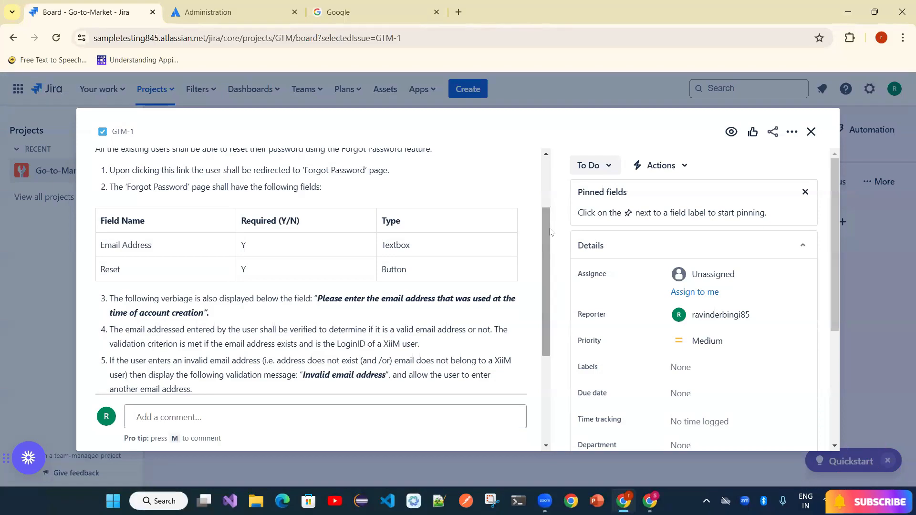
key("Escape")
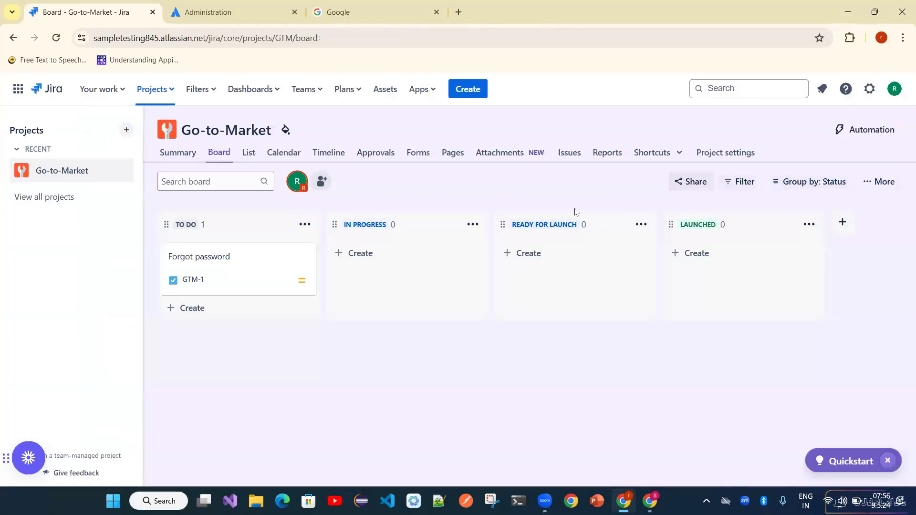
- Search the Jira app marketplace for 'Trice' to list the Tricentis test apps
left_click(429, 94)
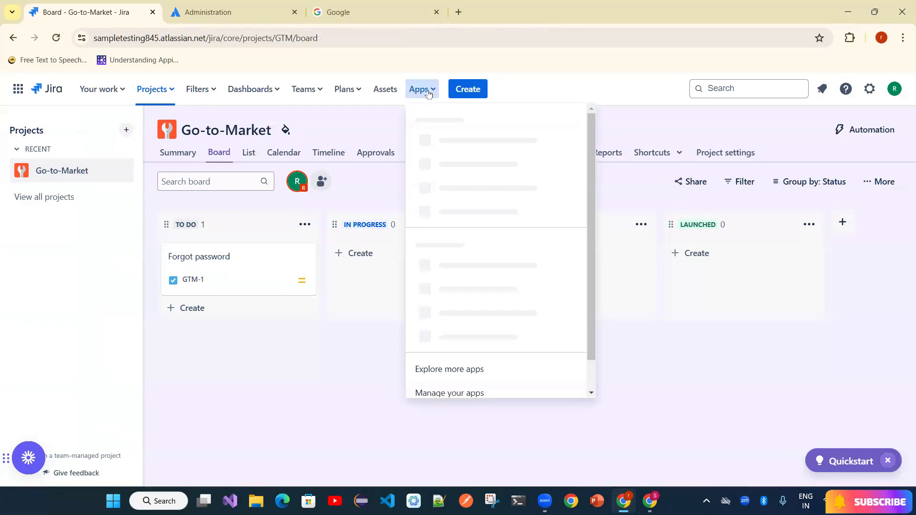
left_click(450, 390)
left_click(423, 89)
left_click(458, 253)
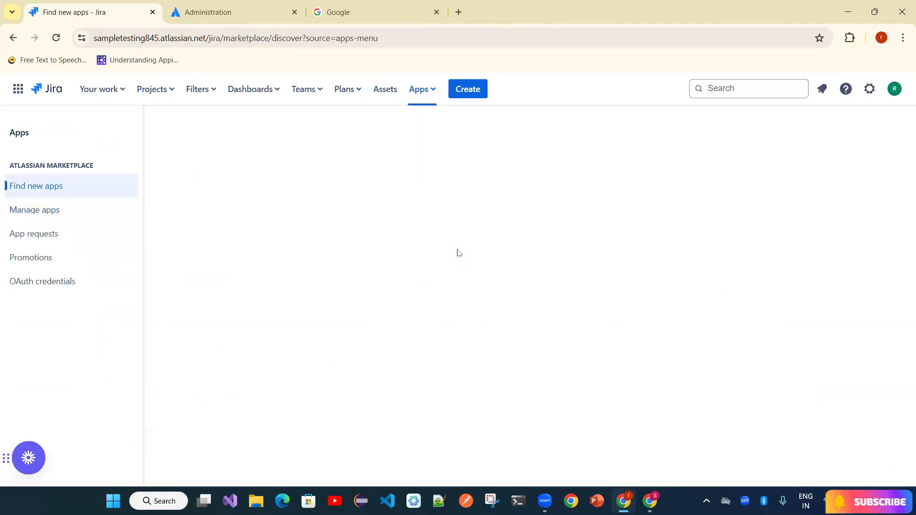
left_click(426, 96)
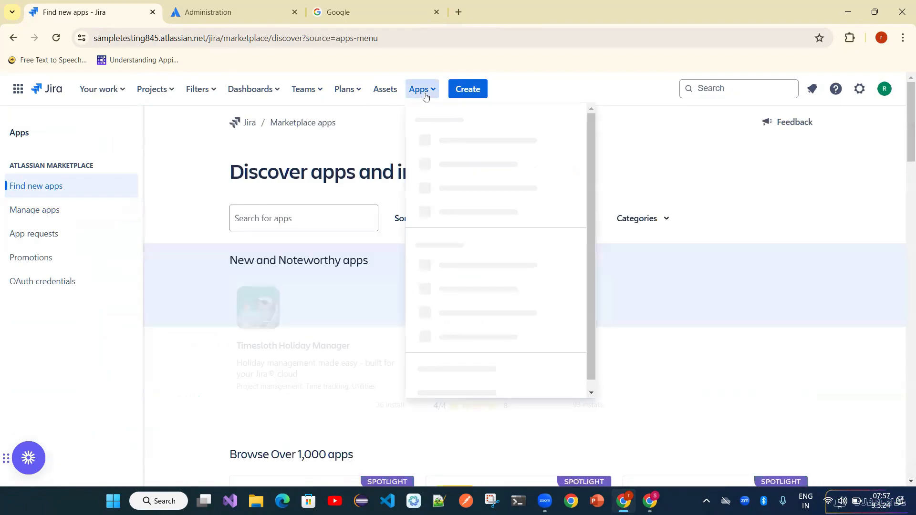
left_click(455, 248)
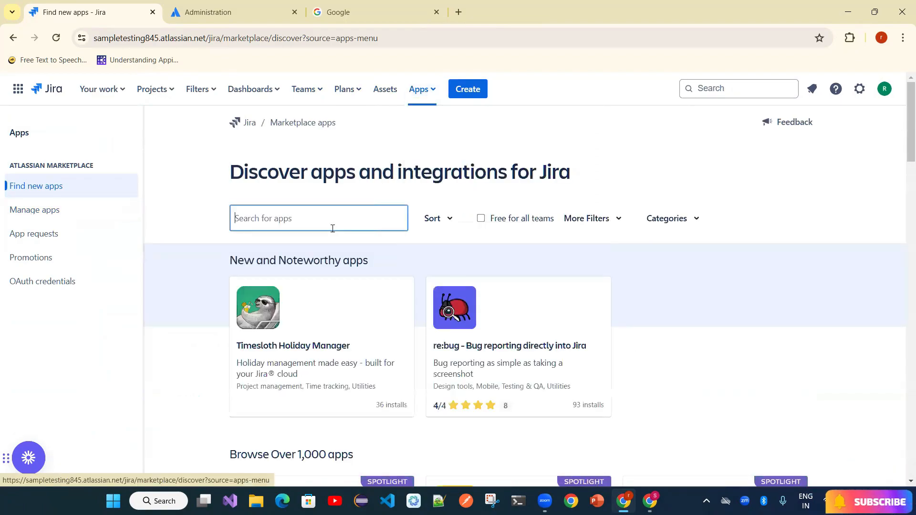
type("Tricentic Test")
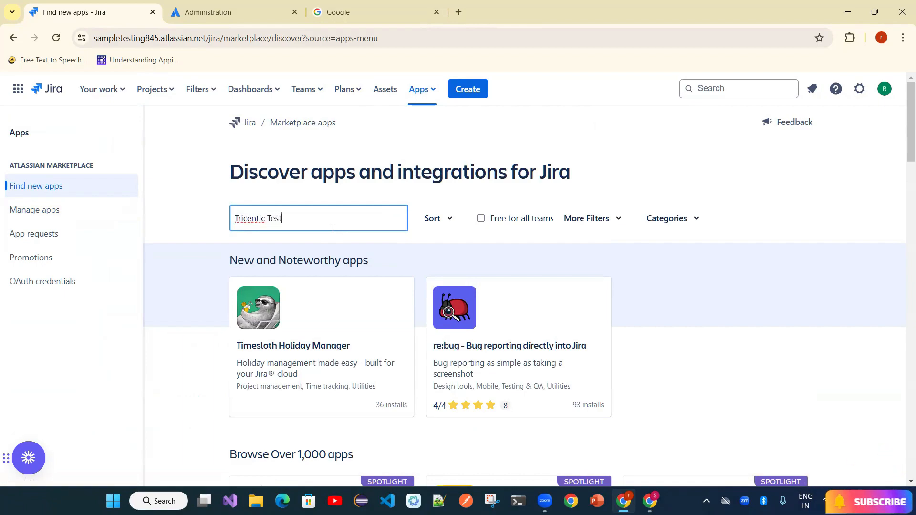
key("Return")
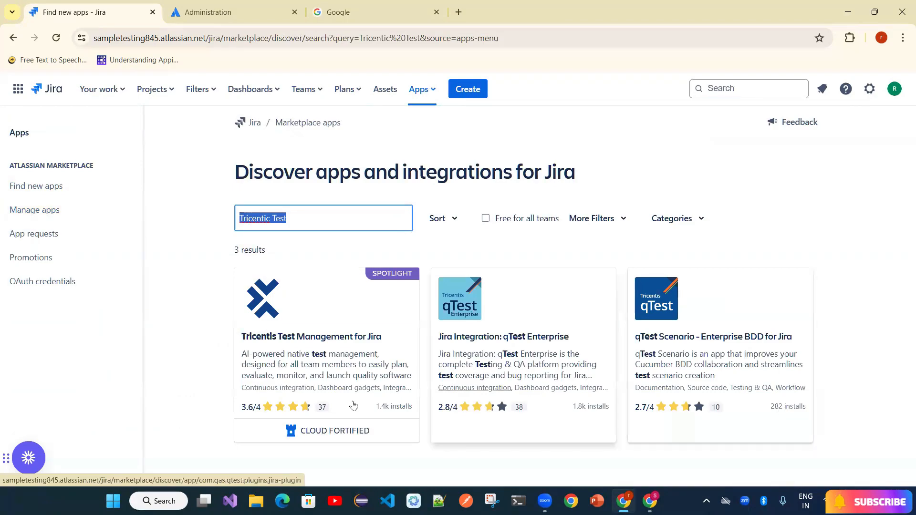
- Install Tricentis Test Management for Jira on a free trial and dismiss the success notice
left_click(321, 347)
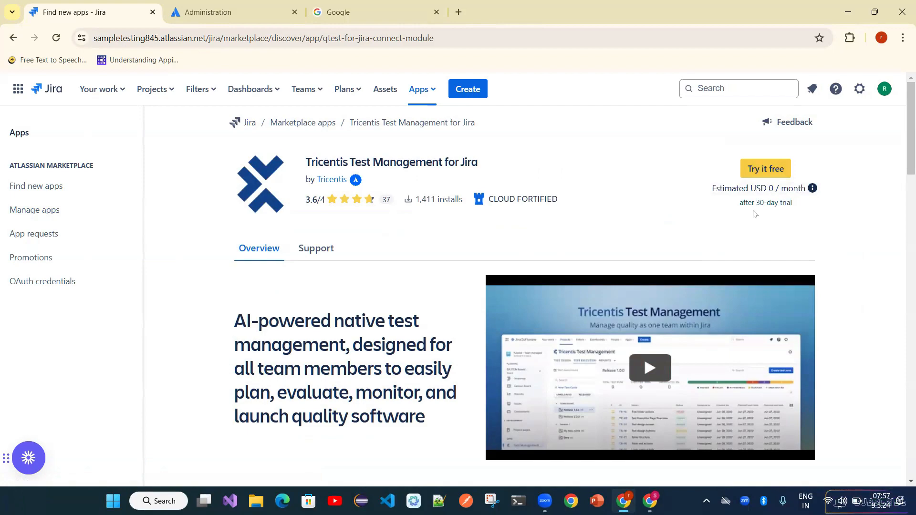
left_click(773, 170)
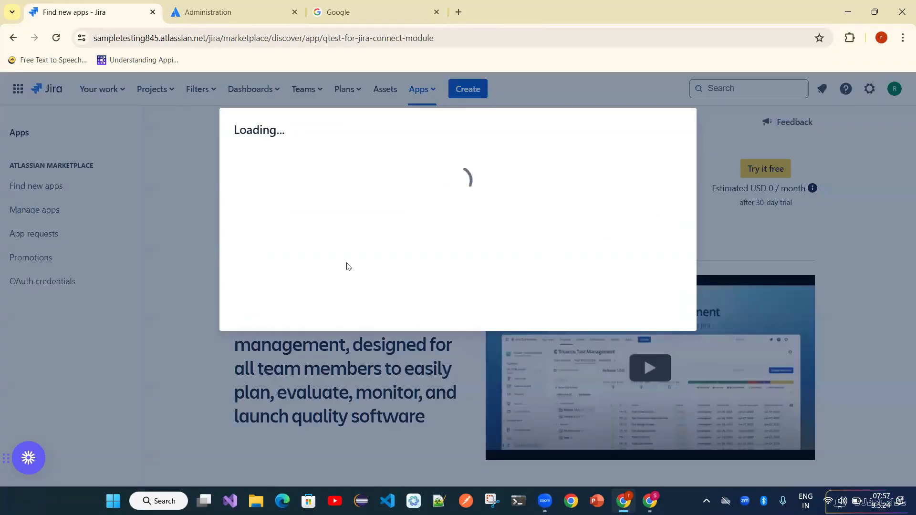
left_click(610, 427)
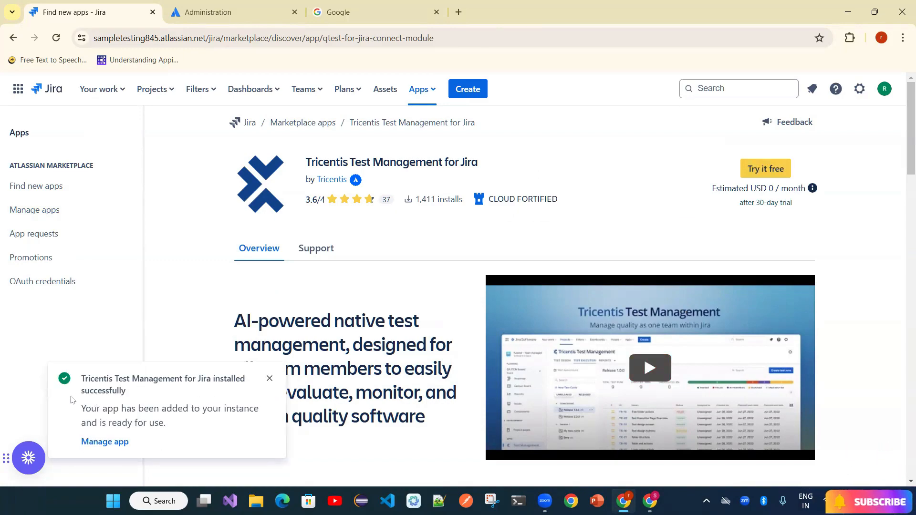
left_click(270, 378)
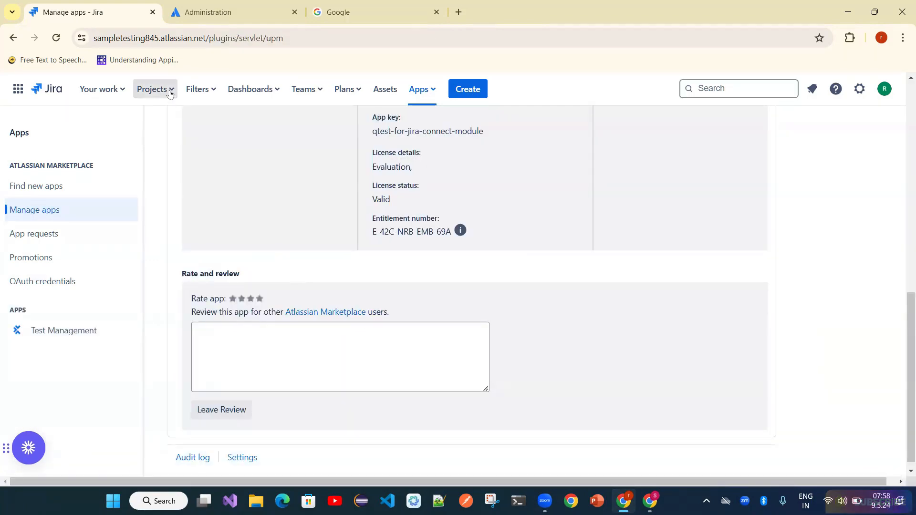
- Go to the Go-to-Market project and launch Test Management from its Apps list
left_click(169, 90)
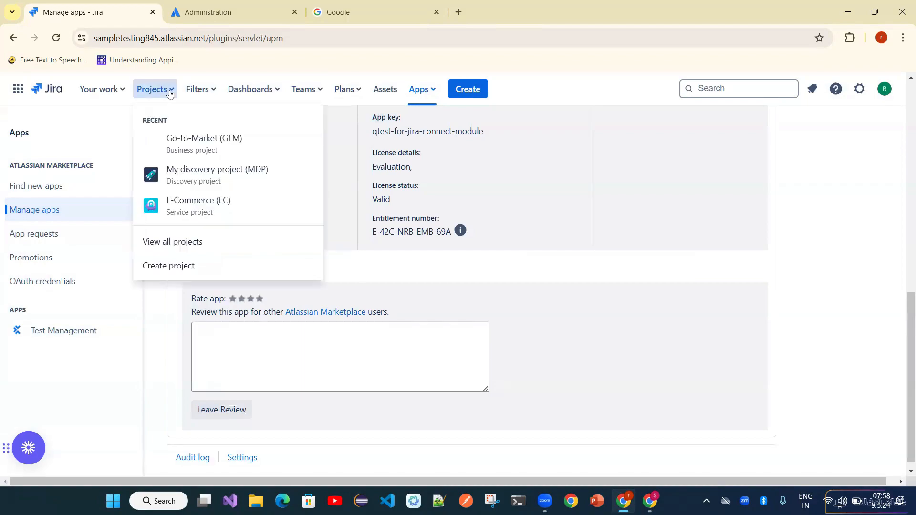
left_click(213, 155)
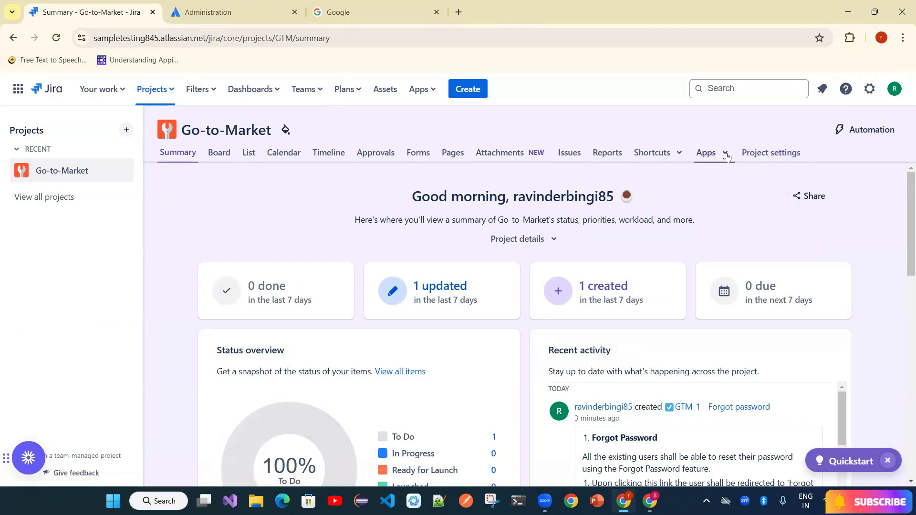
left_click(726, 154)
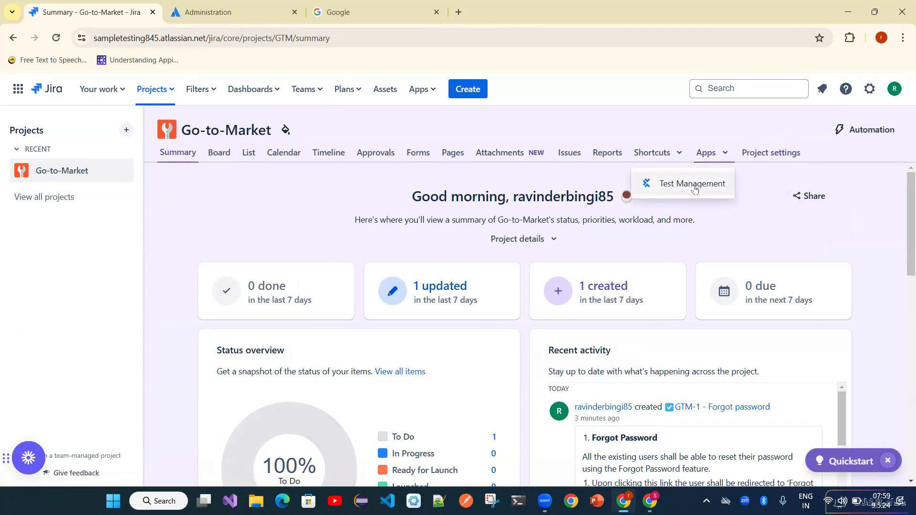
left_click(693, 185)
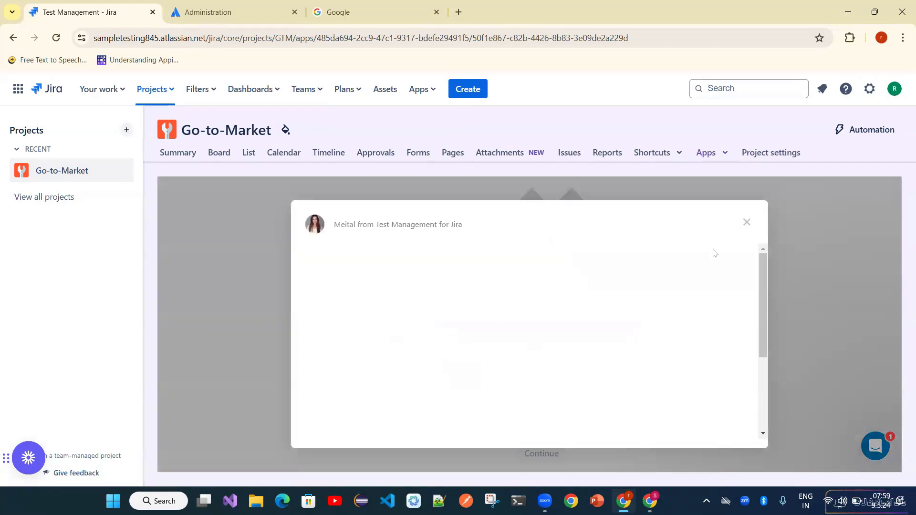
- Dismiss the chat message and permanently set the Test Management region to Asia Pacific (Sydney)
left_click(747, 225)
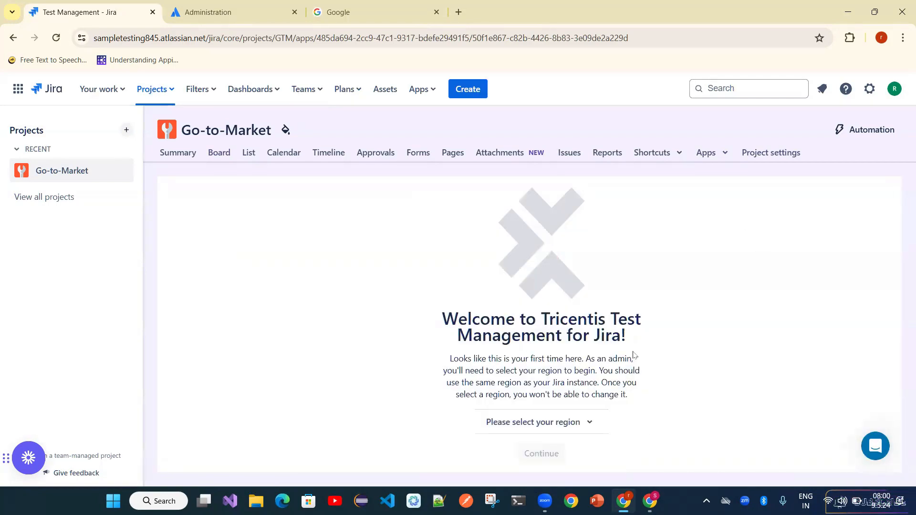
left_click(541, 429)
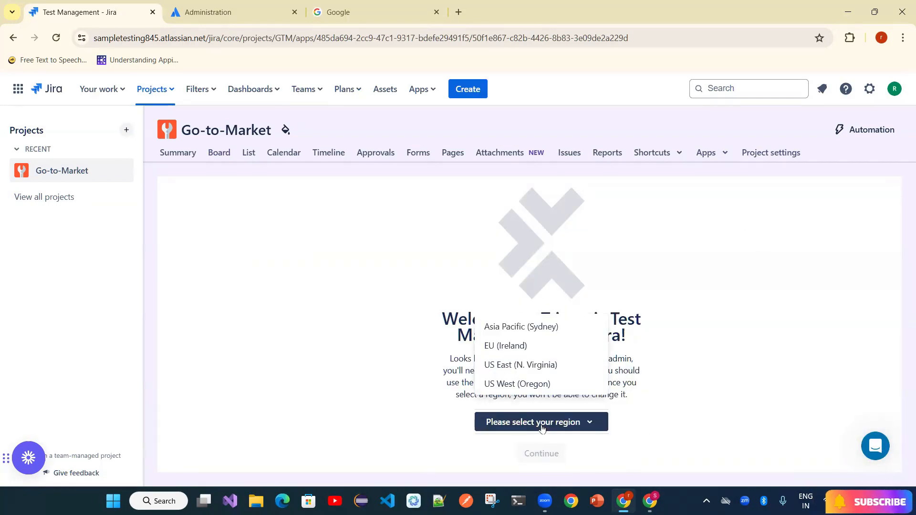
left_click(539, 329)
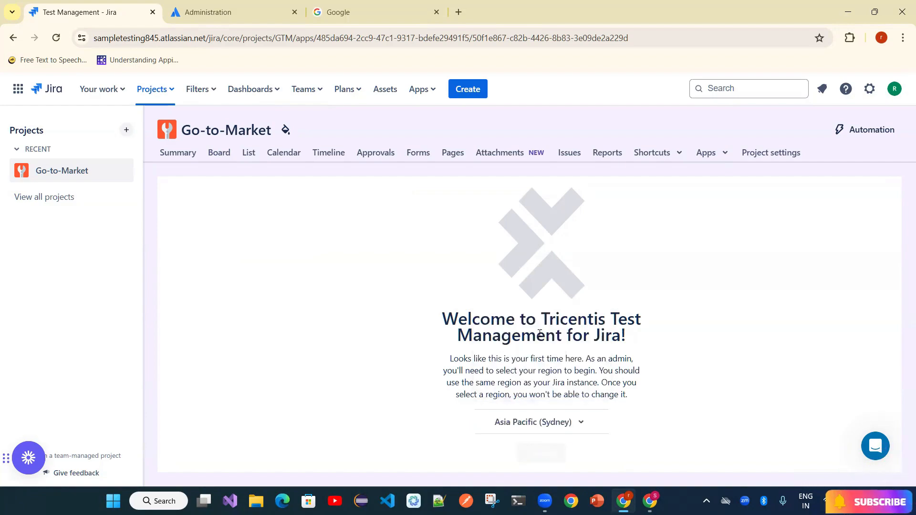
left_click(545, 454)
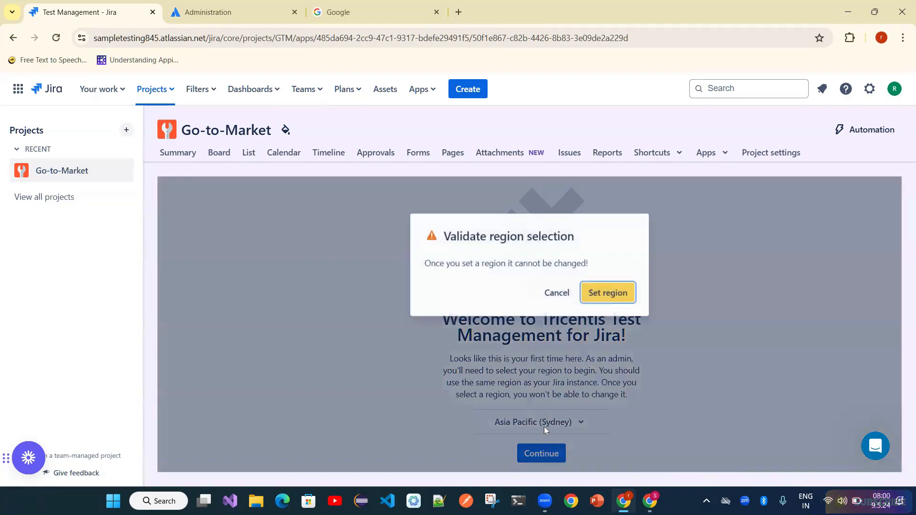
left_click(601, 299)
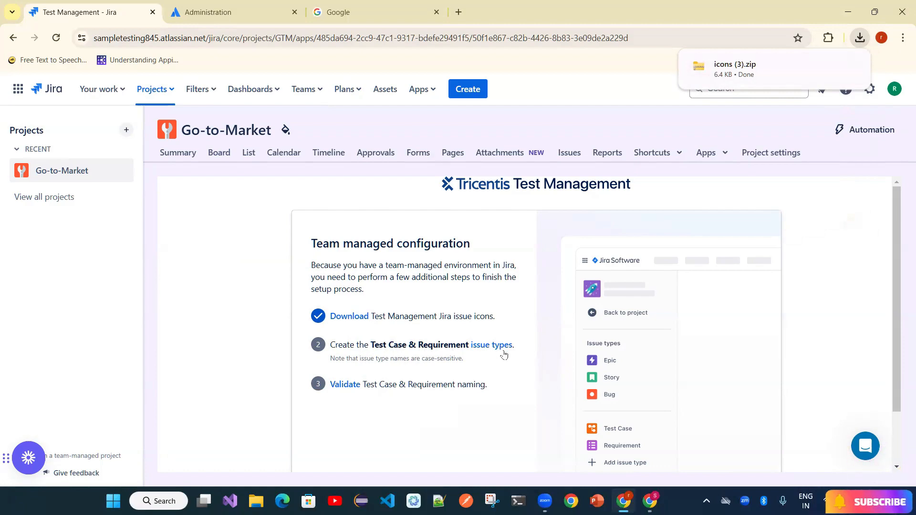
- Dismiss the settings tips and start a custom issue type named 'Test Case'
left_click(488, 350)
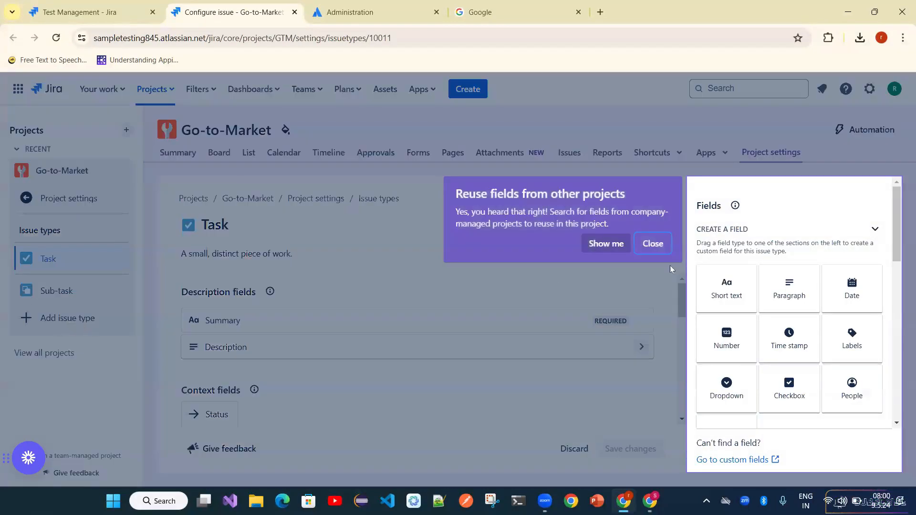
left_click(653, 244)
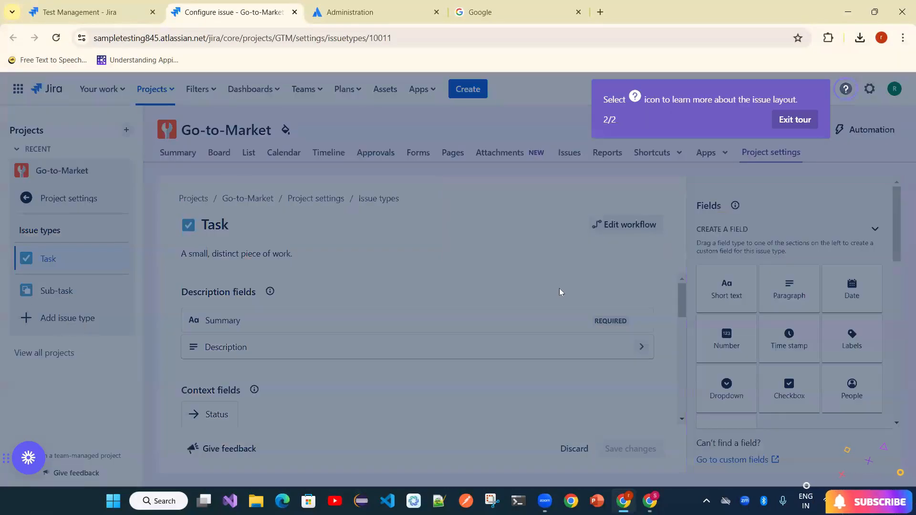
left_click(795, 120)
left_click(75, 328)
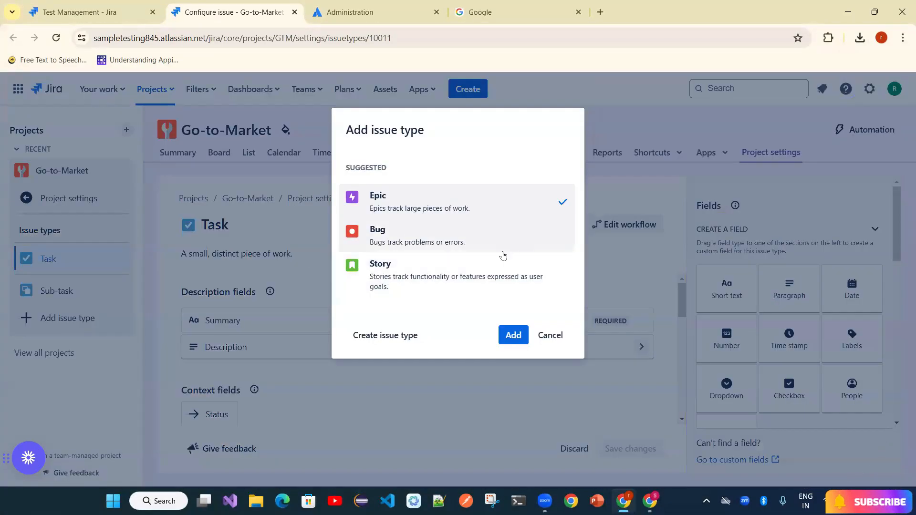
left_click(374, 339)
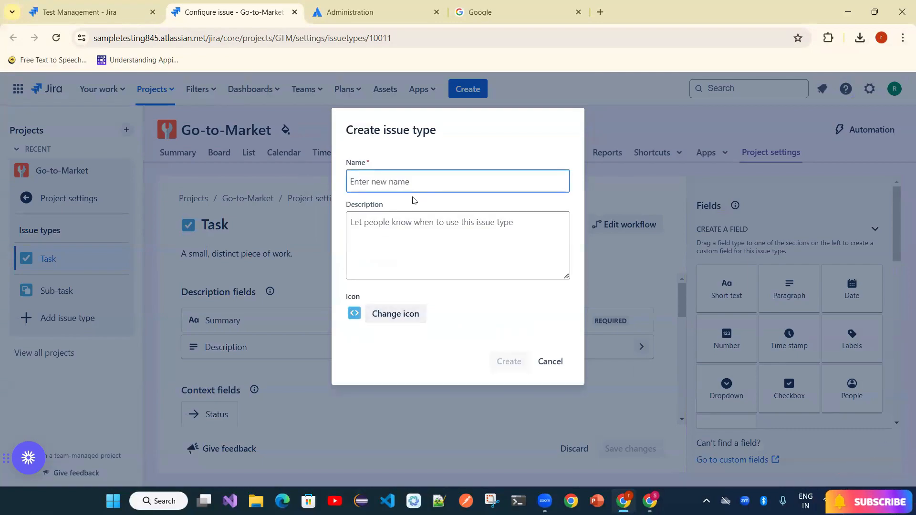
type("Test Case")
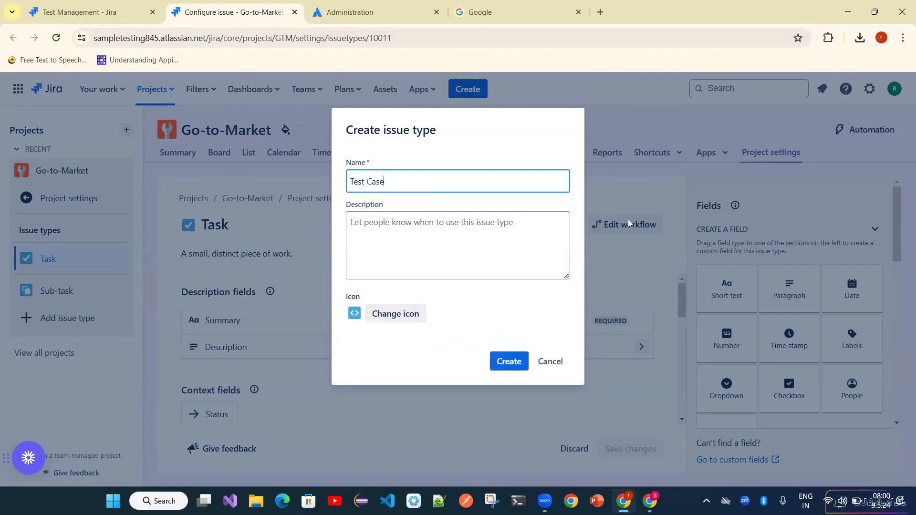
- Preview test_case_2 from the downloaded icons (3) folder, then return to the issue type form
left_click(865, 42)
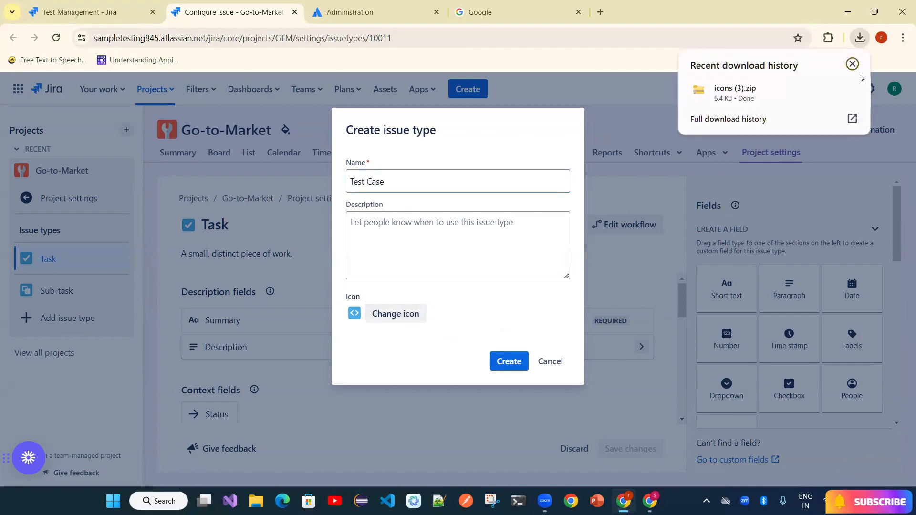
left_click(829, 90)
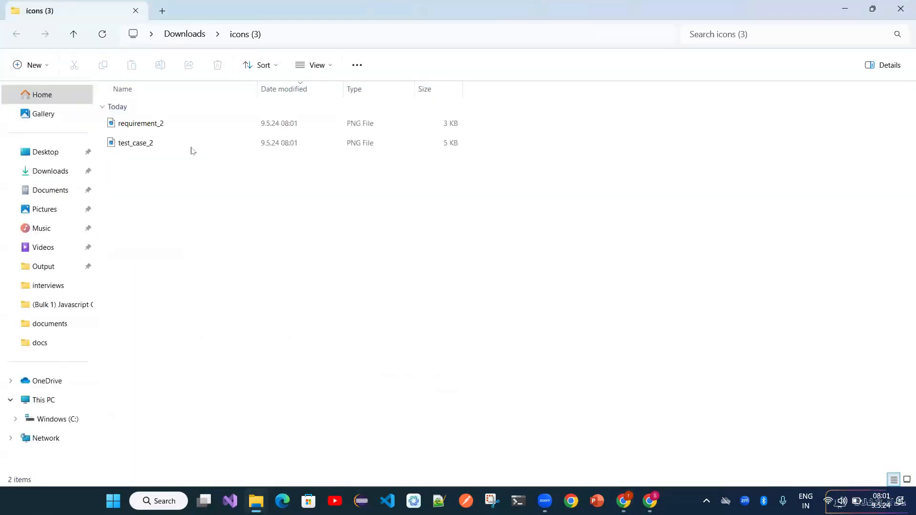
double_click(174, 148)
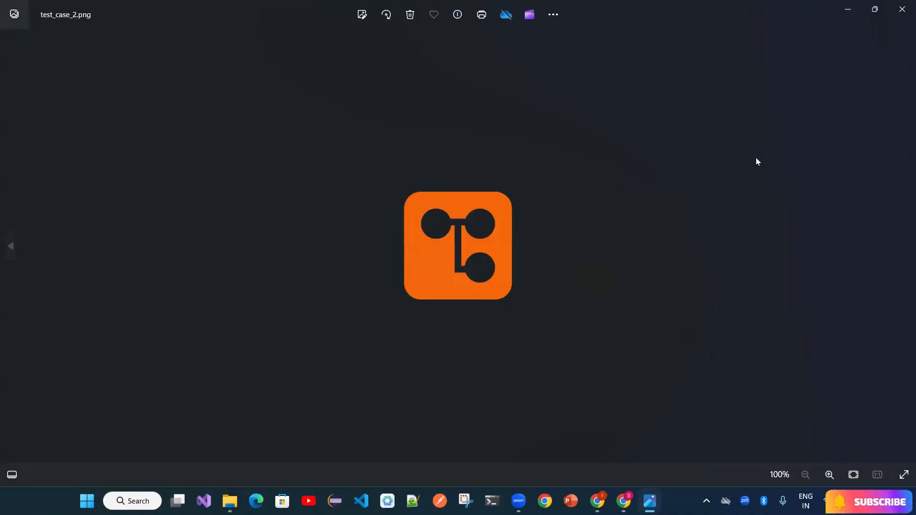
key("alt+Tab")
key("alt+Tab")
key("alt+Tab")
- Upload Downloads\icons (3)\test_case_2 as the icon and create the Test Case issue type
left_click(399, 323)
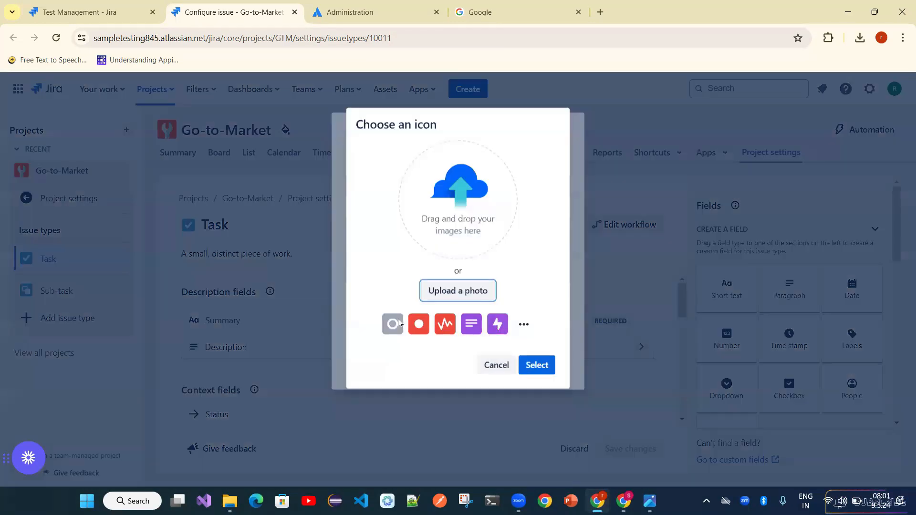
left_click(475, 299)
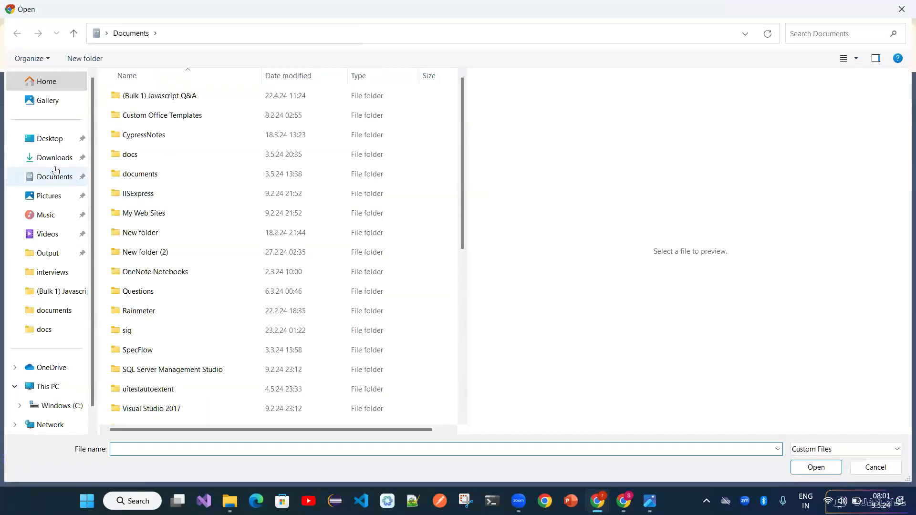
left_click(60, 157)
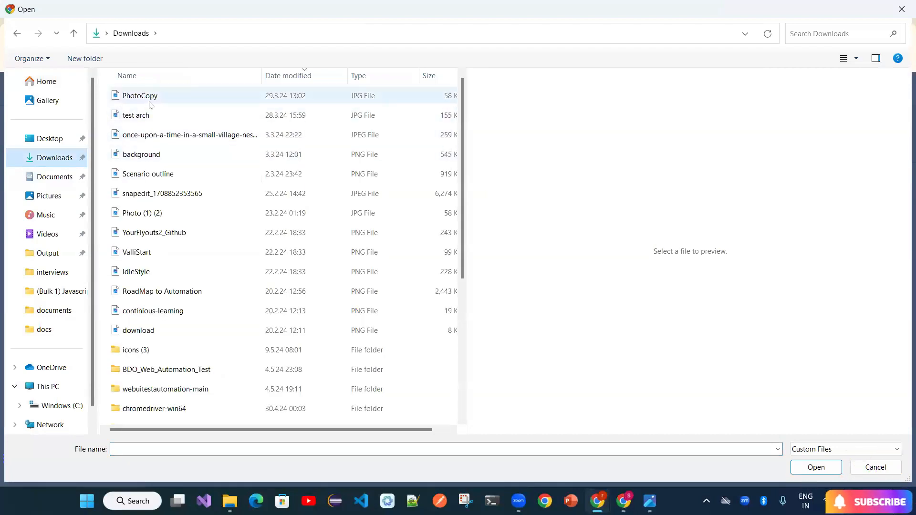
double_click(160, 351)
double_click(203, 127)
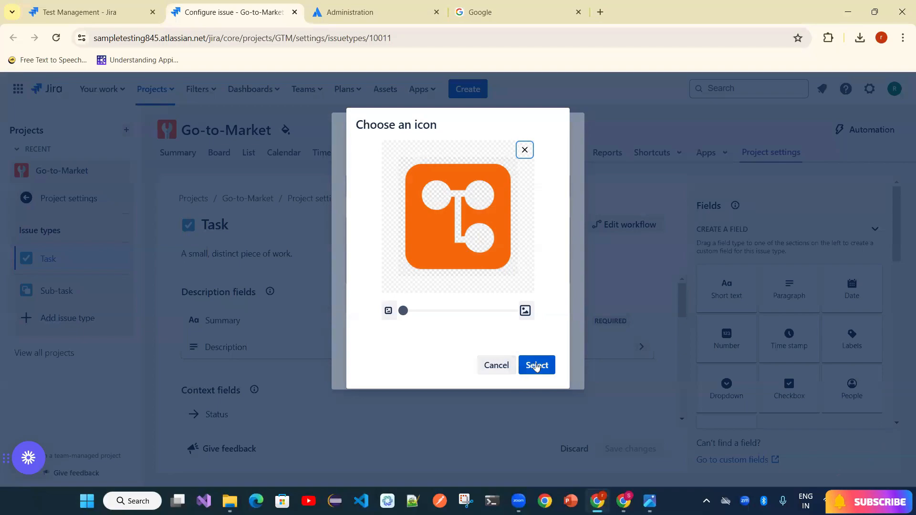
left_click(536, 366)
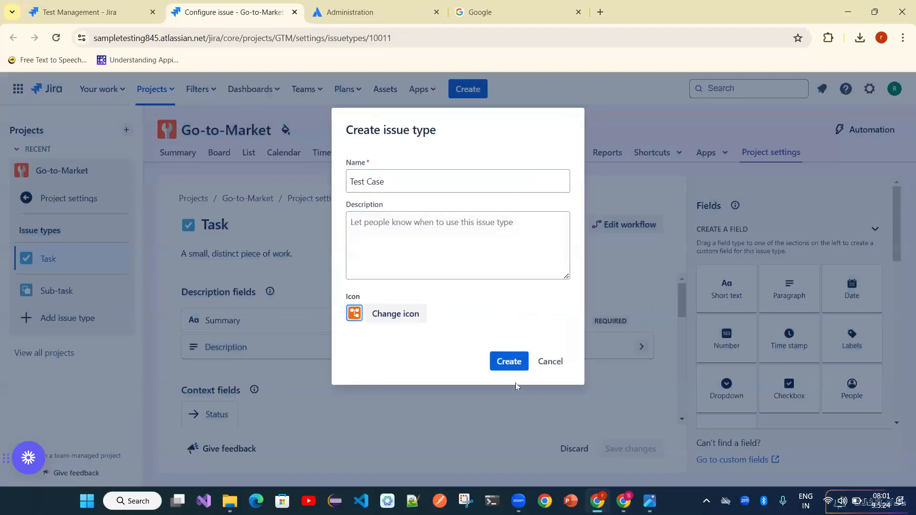
left_click(509, 370)
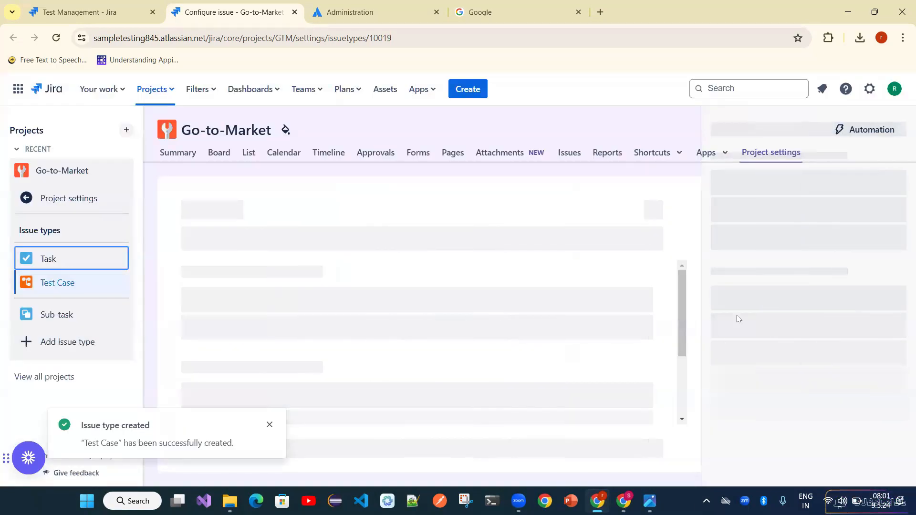
- Start a custom issue type named 'Requirement', briefly checking the administration and setup tabs
left_click(67, 342)
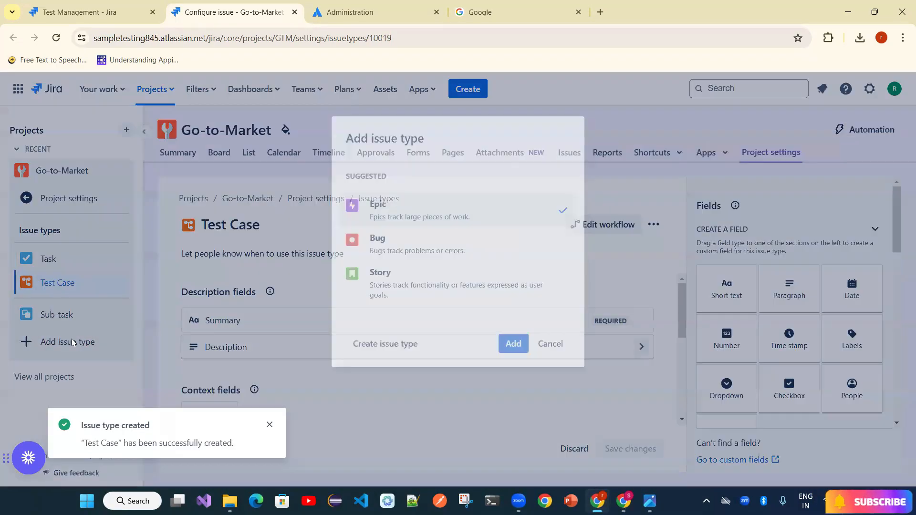
left_click(380, 337)
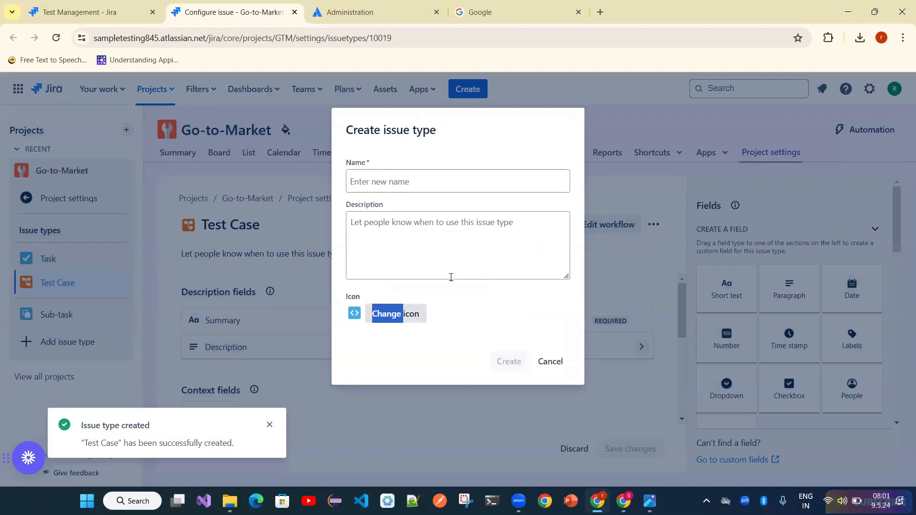
left_click(439, 181)
type("Requirem")
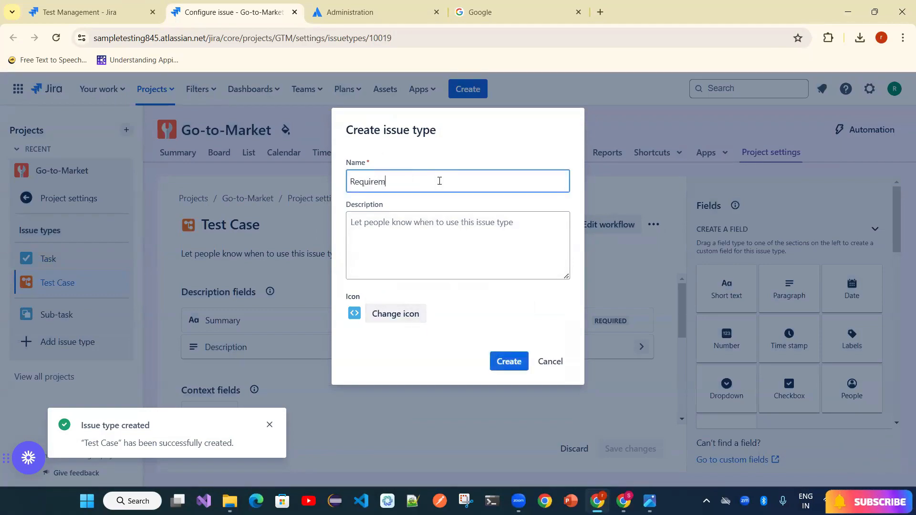
type("ent")
left_click(343, 12)
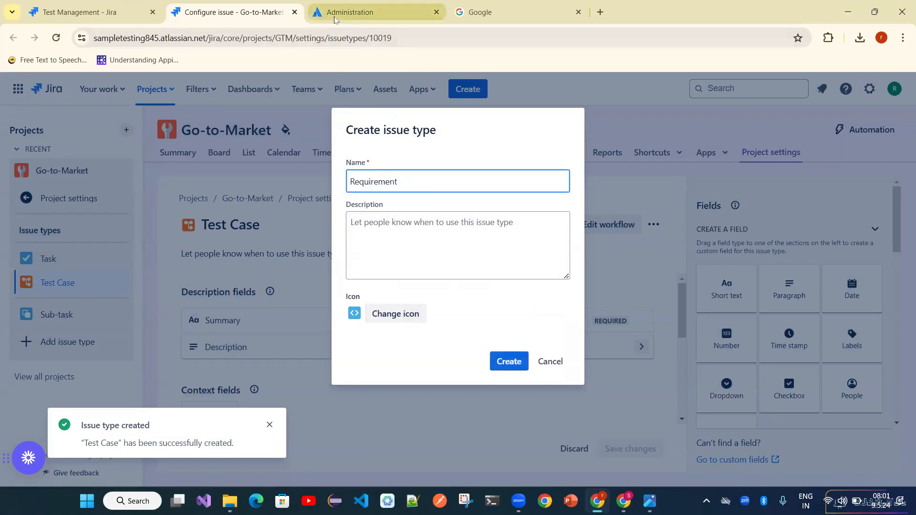
left_click(80, 12)
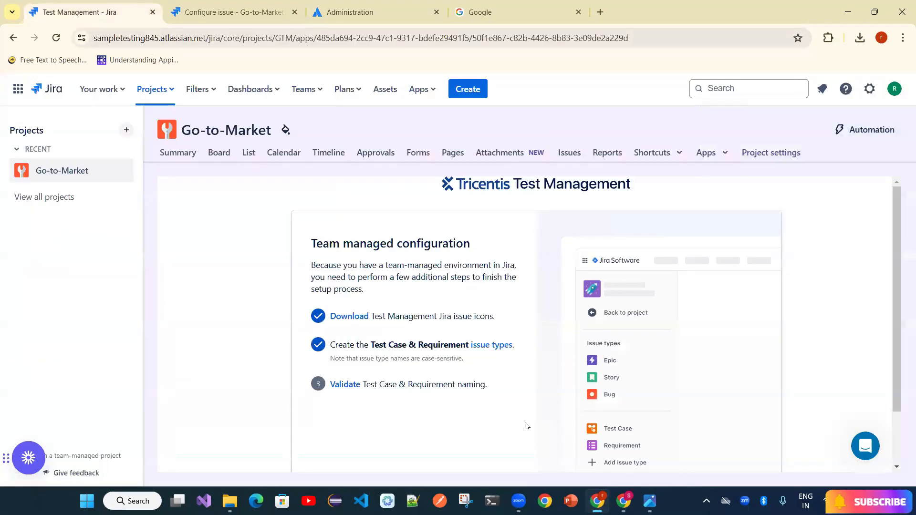
left_click(343, 12)
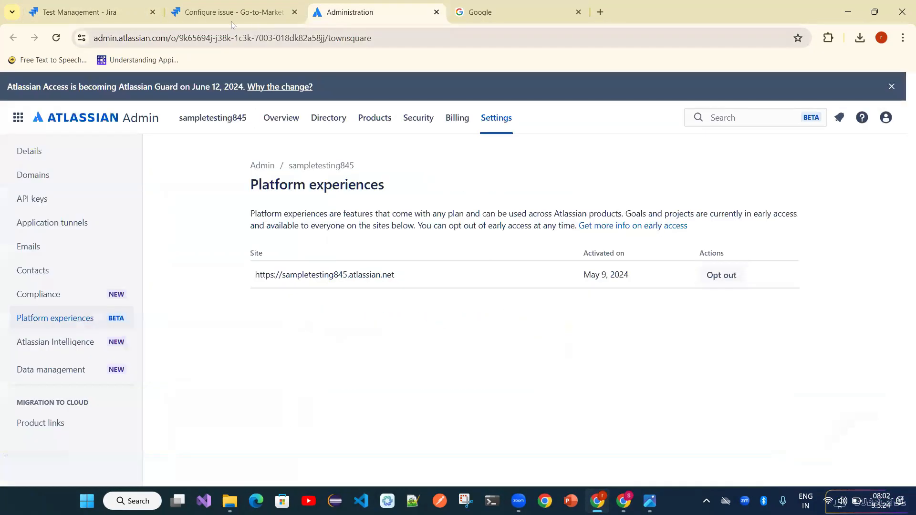
left_click(234, 12)
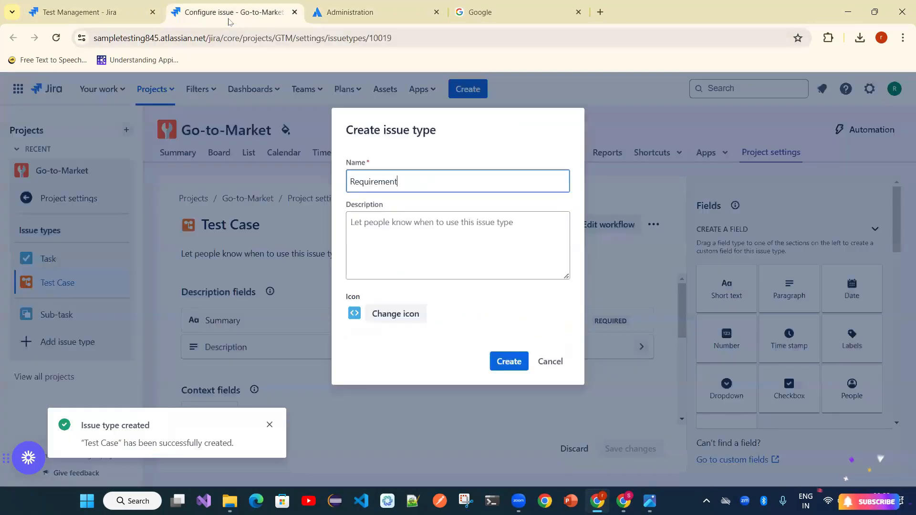
- Give Requirement the purple requirement_2 icon and create the issue type
left_click(380, 320)
left_click(471, 298)
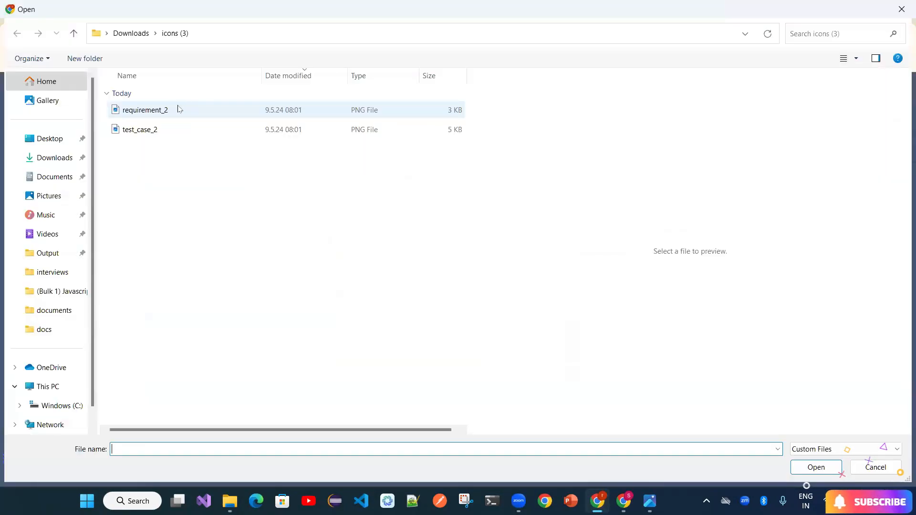
double_click(179, 110)
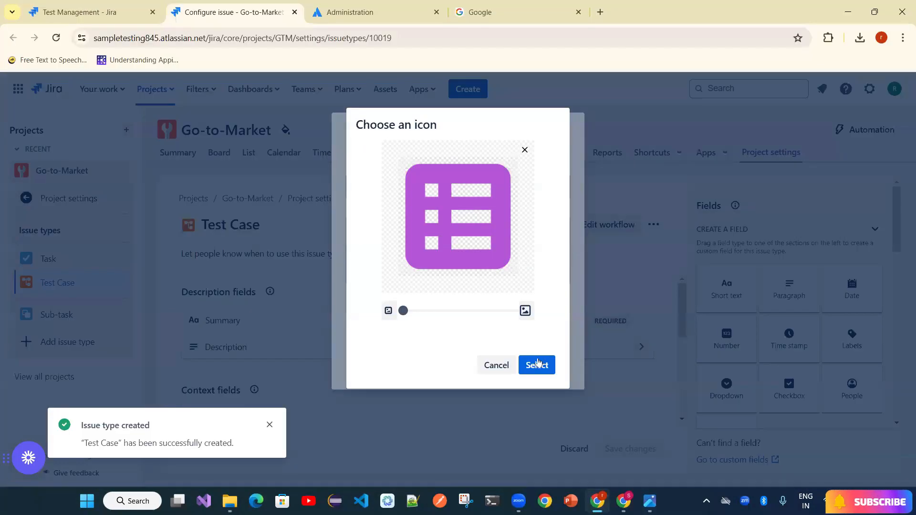
left_click(539, 368)
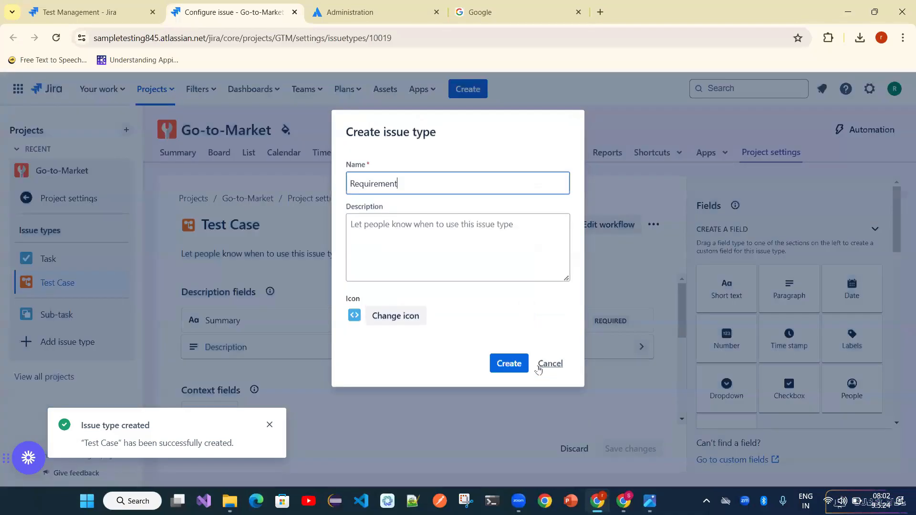
left_click(509, 363)
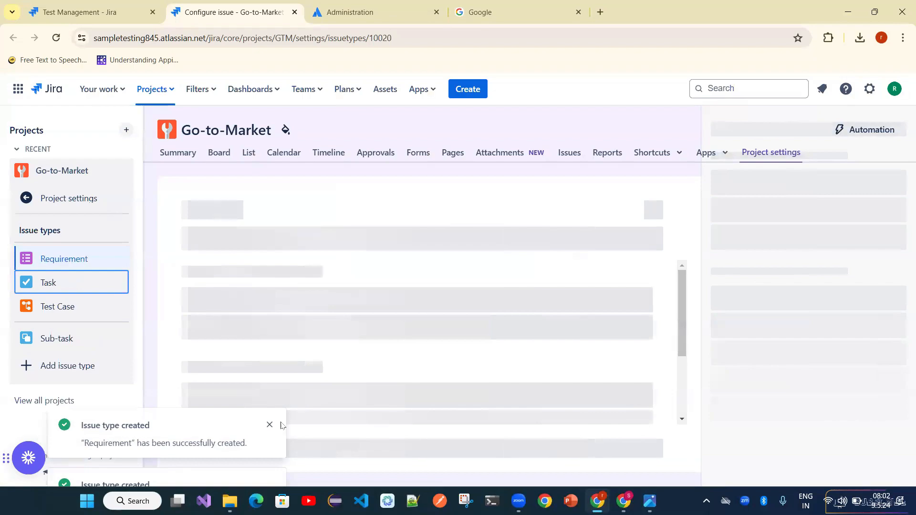
- Confirm the issue type icons match and launch Tricentis Test Management for Jira
left_click(92, 14)
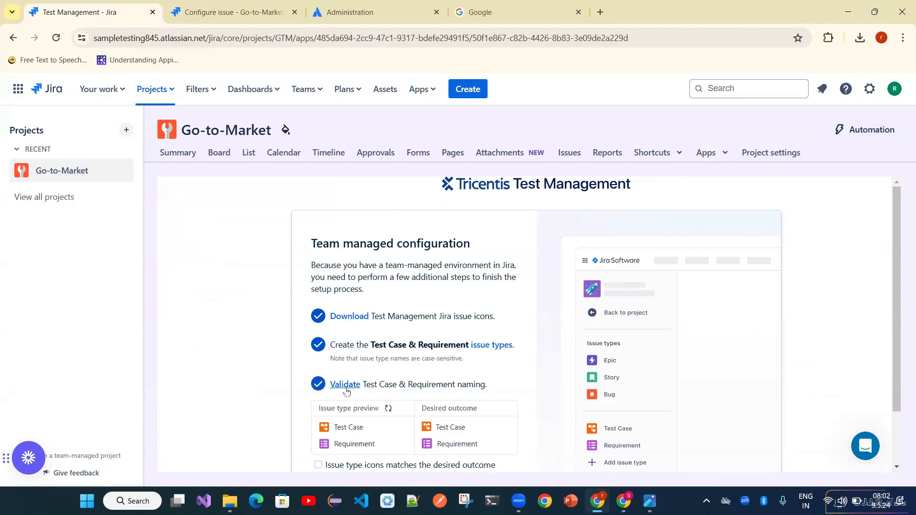
scroll(642, 394, "down", 2)
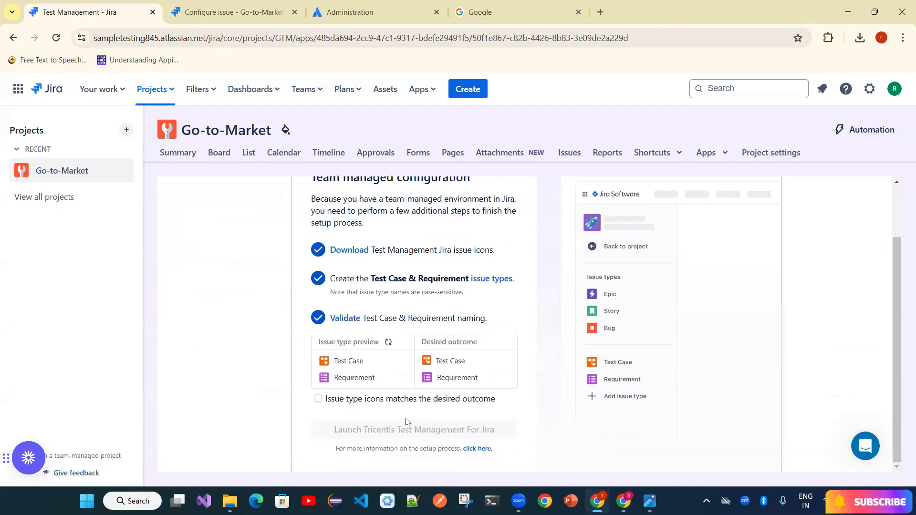
left_click(318, 399)
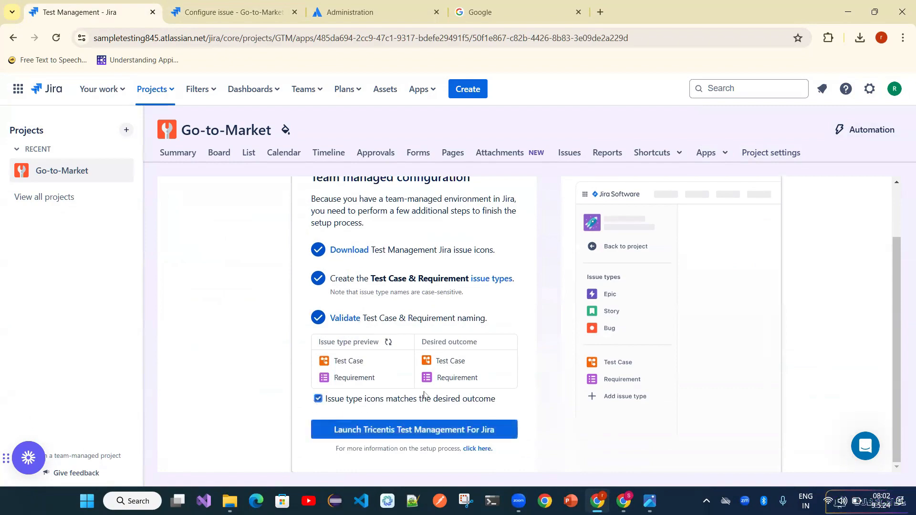
left_click(376, 430)
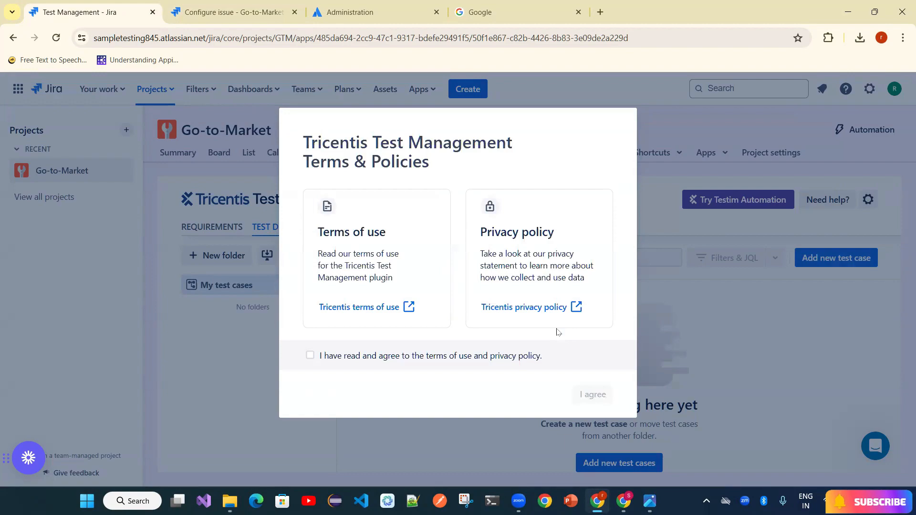
- Accept the Tricentis terms of use and privacy policy to reach the welcome form
left_click(311, 358)
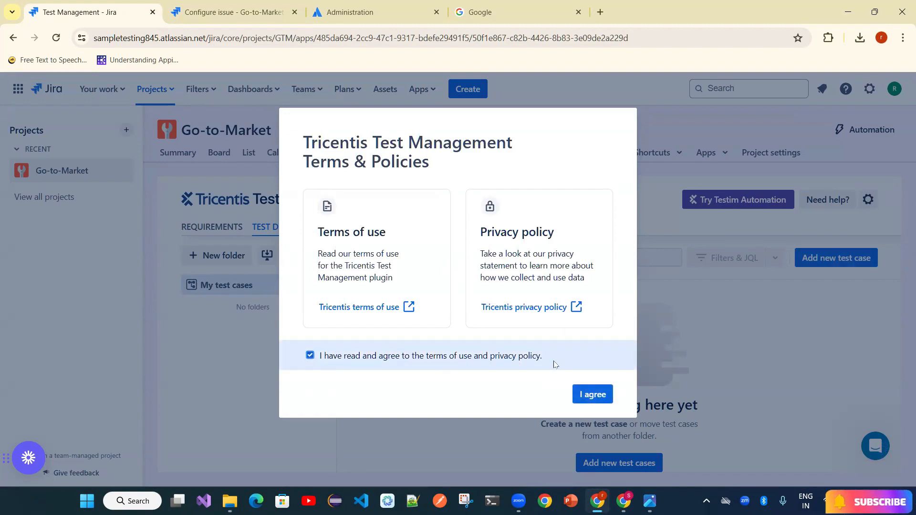
left_click(605, 398)
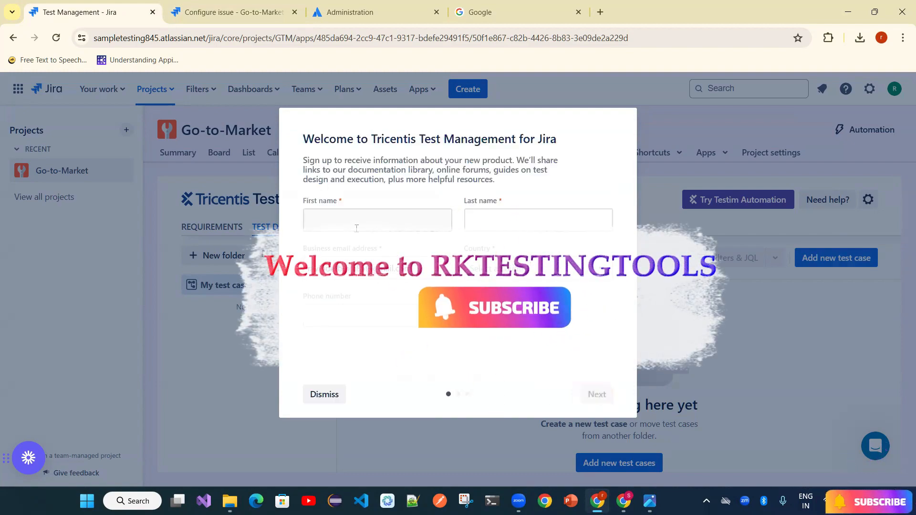
left_click(356, 228)
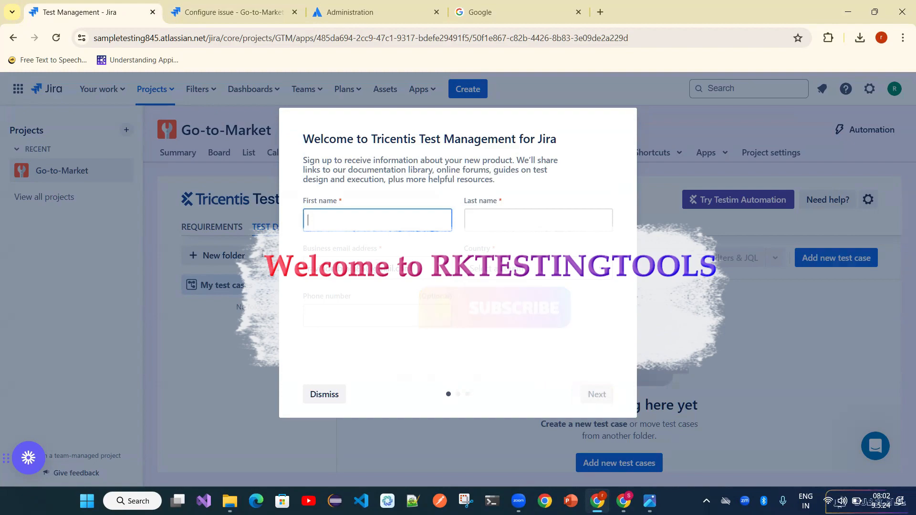
left_click(411, 269)
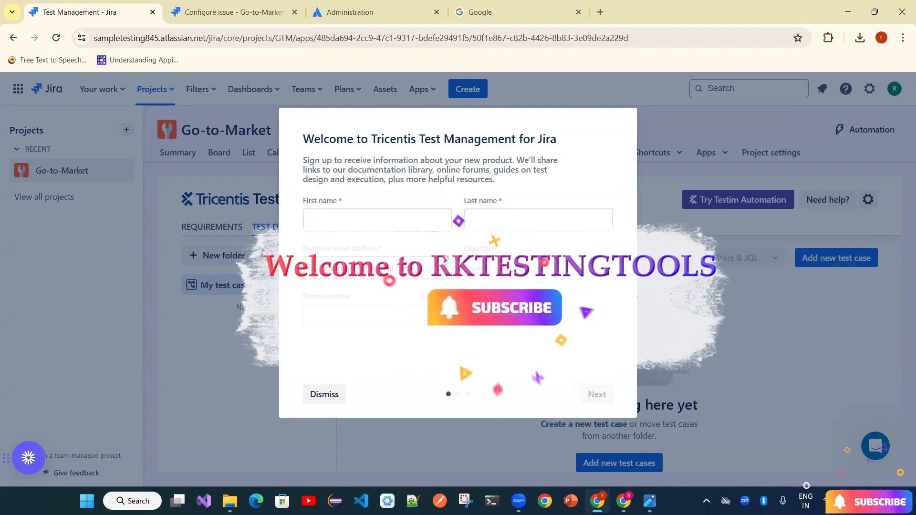
left_click(340, 225)
- Enter the user's first name, last name and business email, and set the country to India
key("Tab")
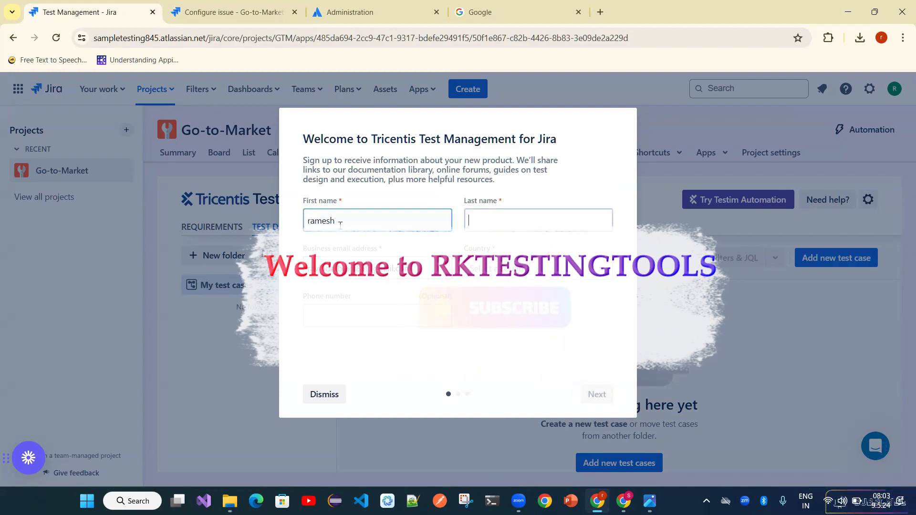
key("Tab")
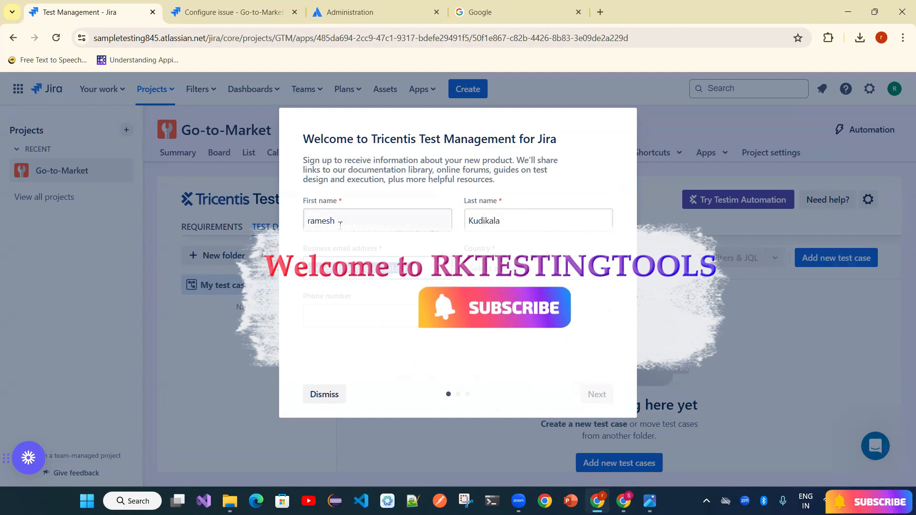
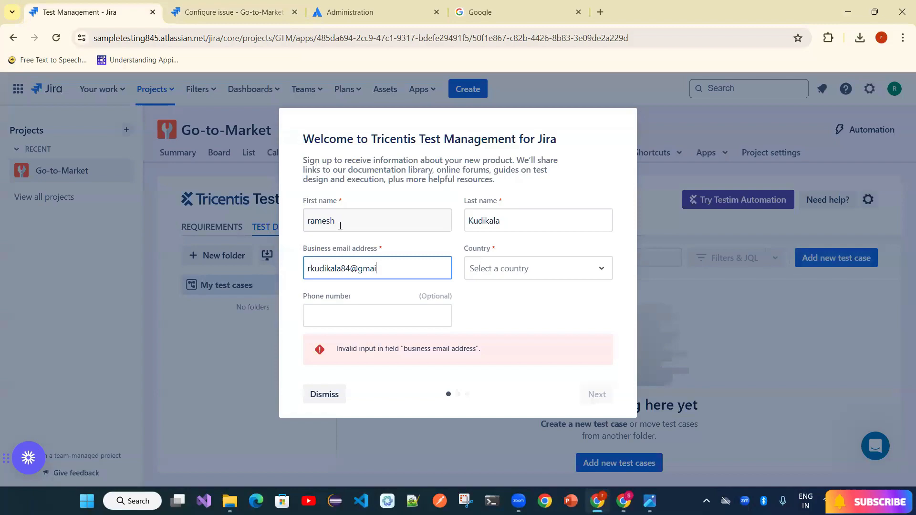
key("Tab")
type("in")
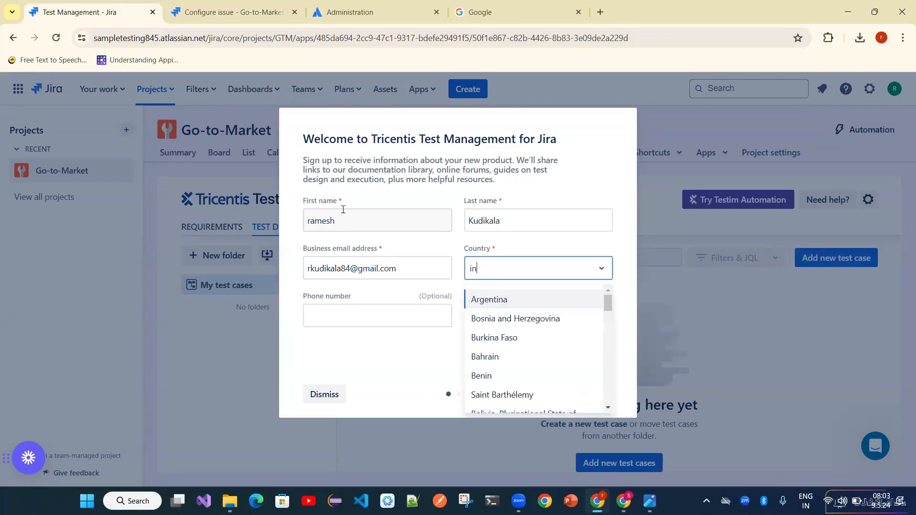
type("di")
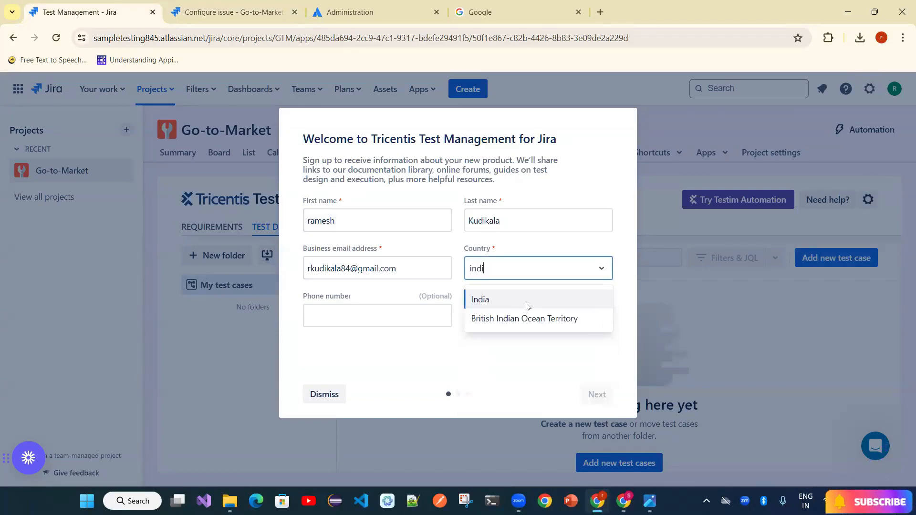
left_click(527, 306)
- Complete Tricentis sign-up with company BBBase, role Tester / SDET / Test Engineer, and communications consent
left_click(597, 394)
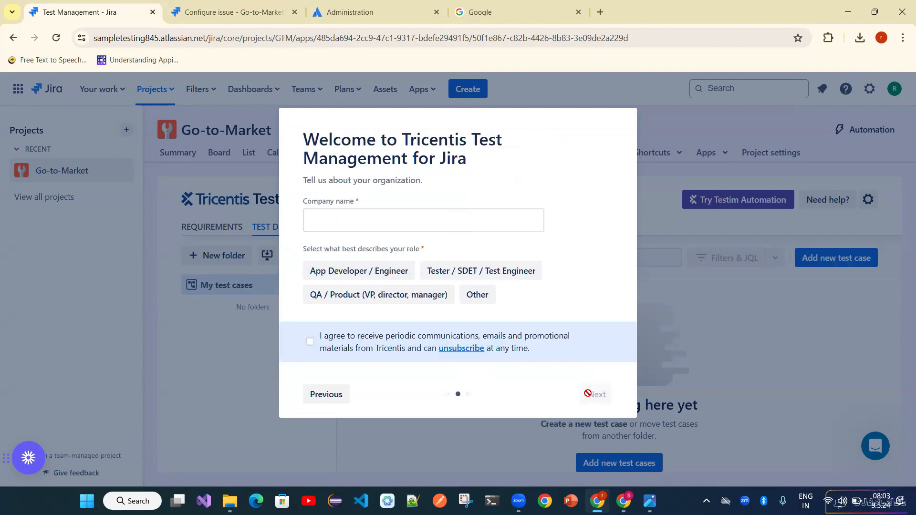
left_click(344, 216)
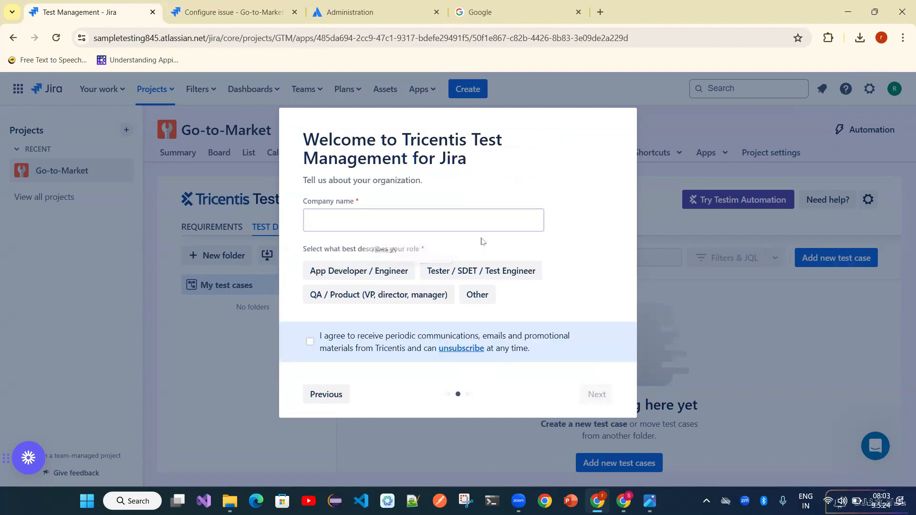
left_click(390, 228)
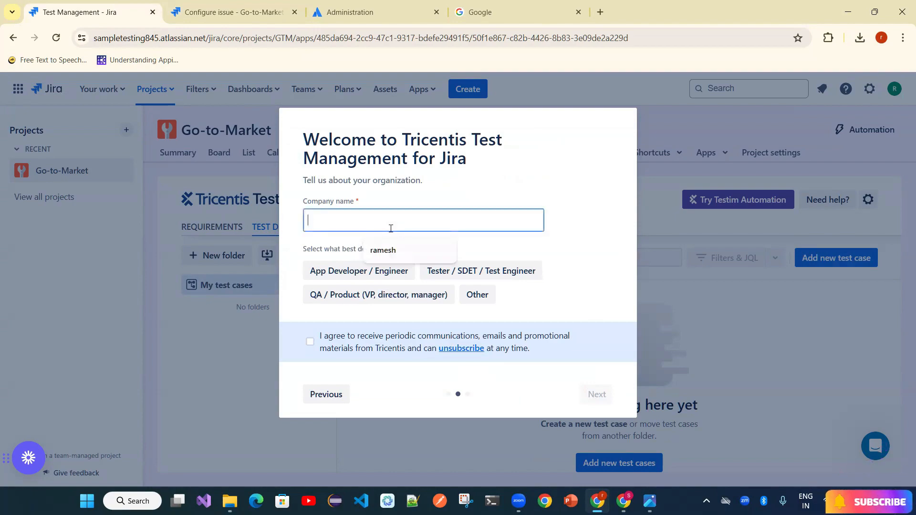
type("BB")
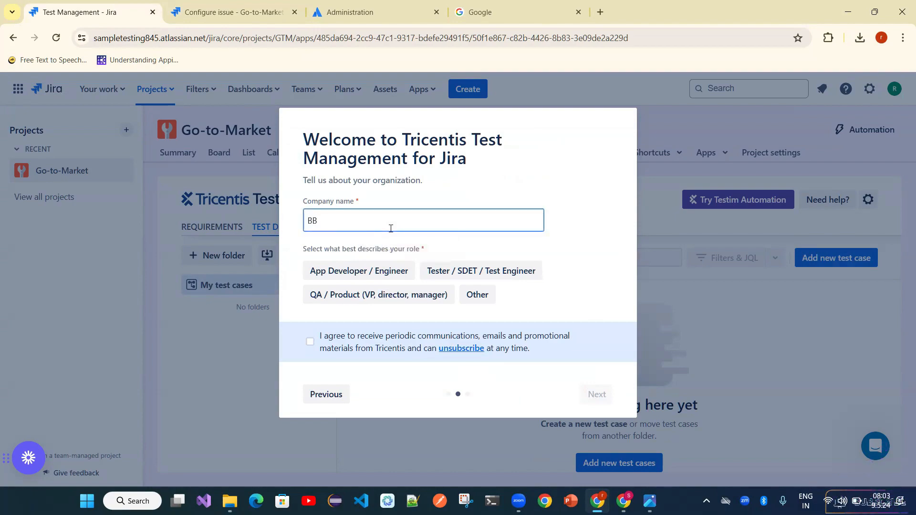
type("Base")
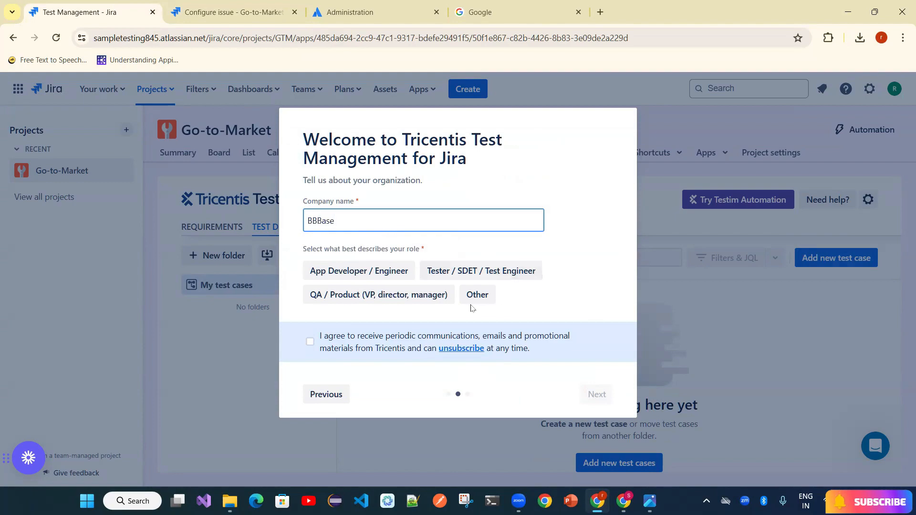
left_click(467, 276)
left_click(311, 342)
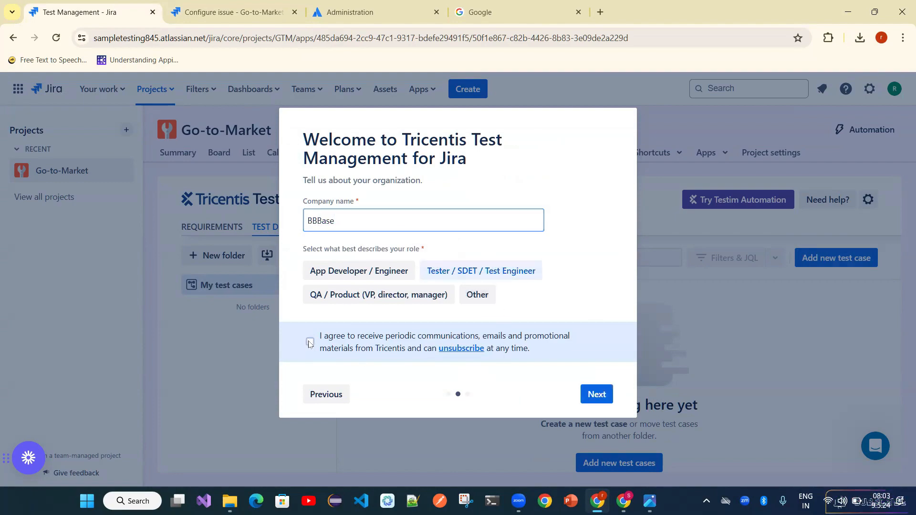
left_click(598, 394)
left_click(597, 393)
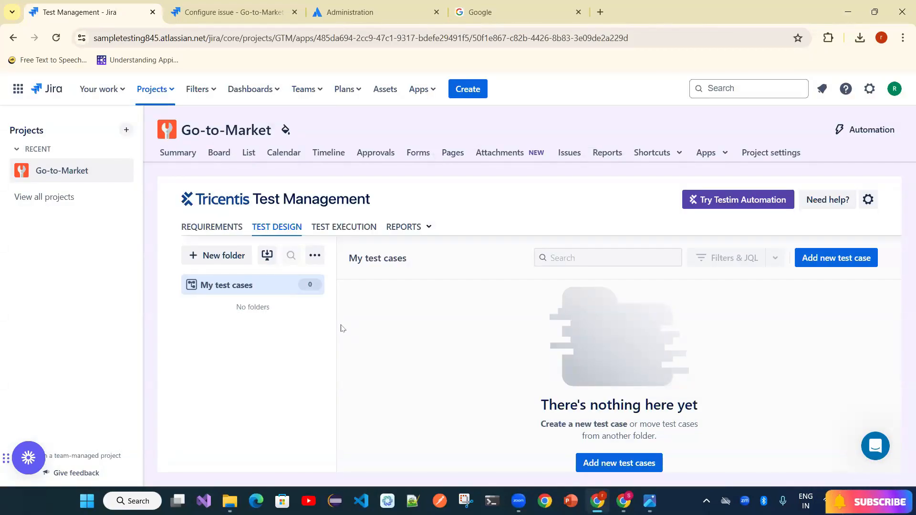
- Browse the Requirements, Test Design, Test Execution and Reports views, then return to Requirements
left_click(219, 232)
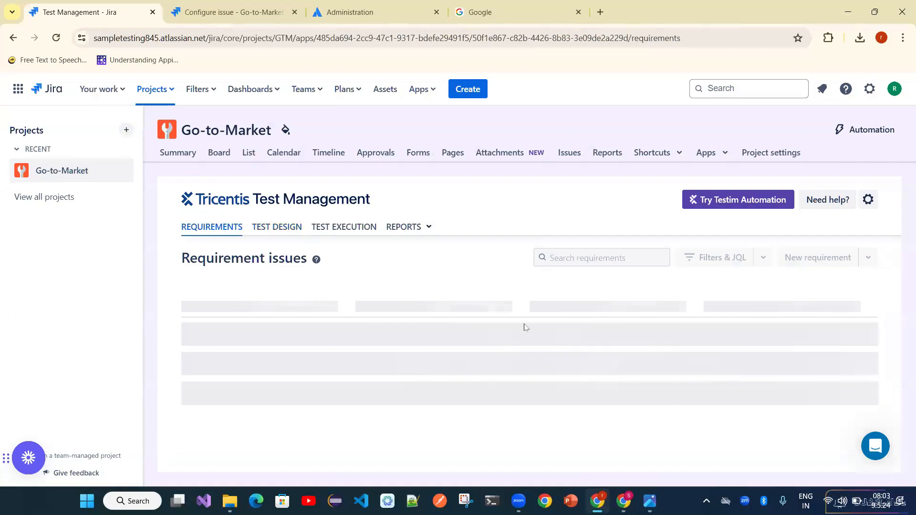
scroll(525, 327, "down", 1)
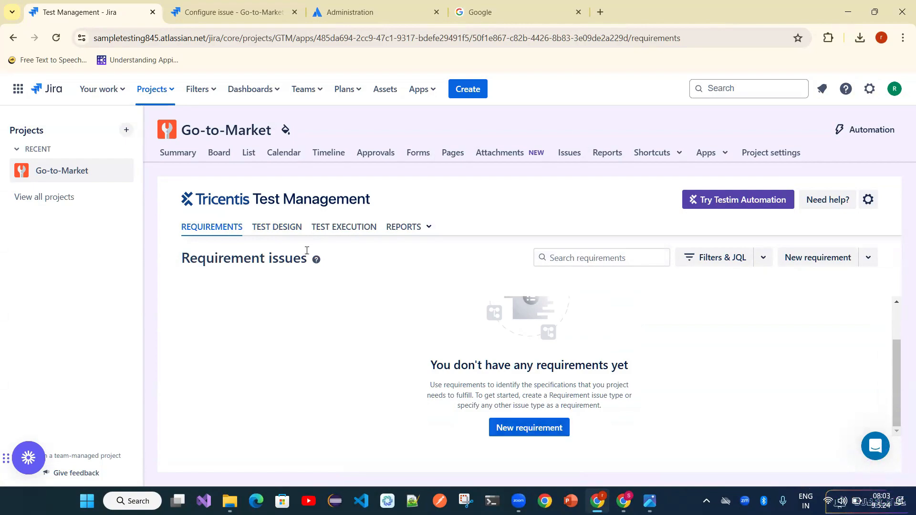
left_click(279, 234)
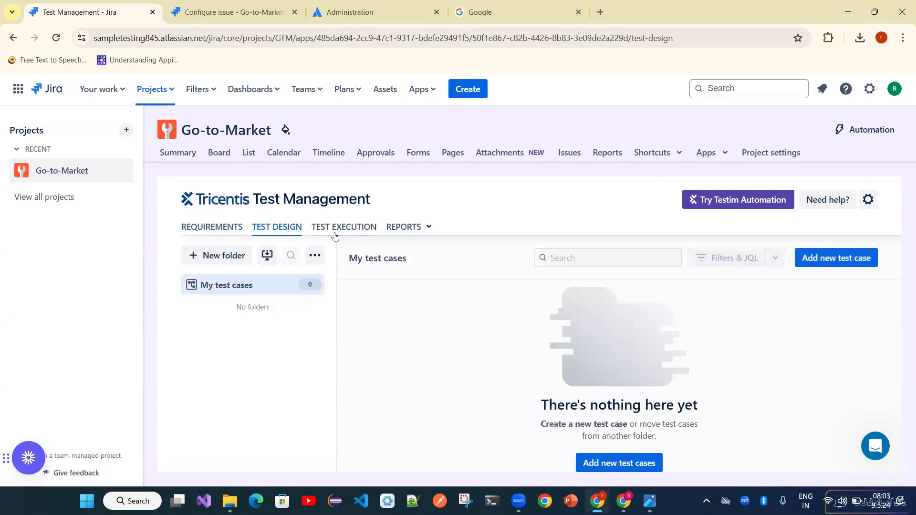
left_click(365, 234)
left_click(417, 229)
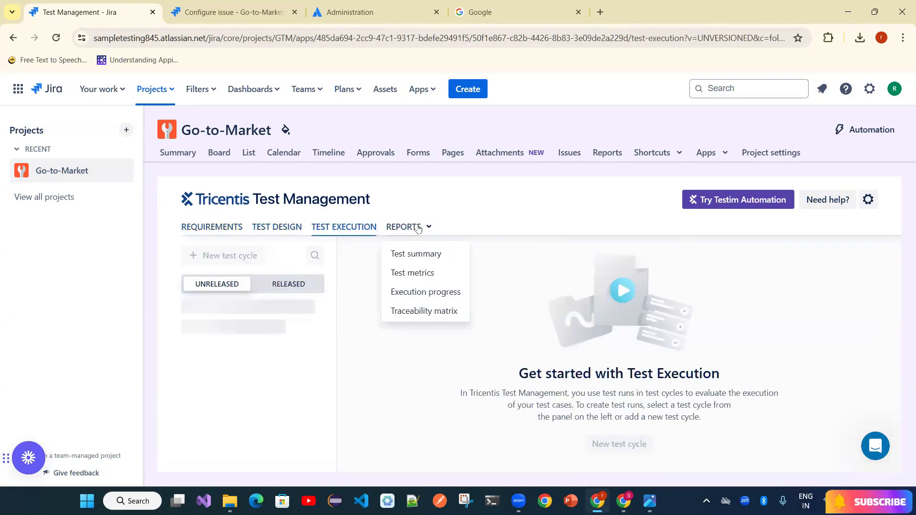
left_click(225, 230)
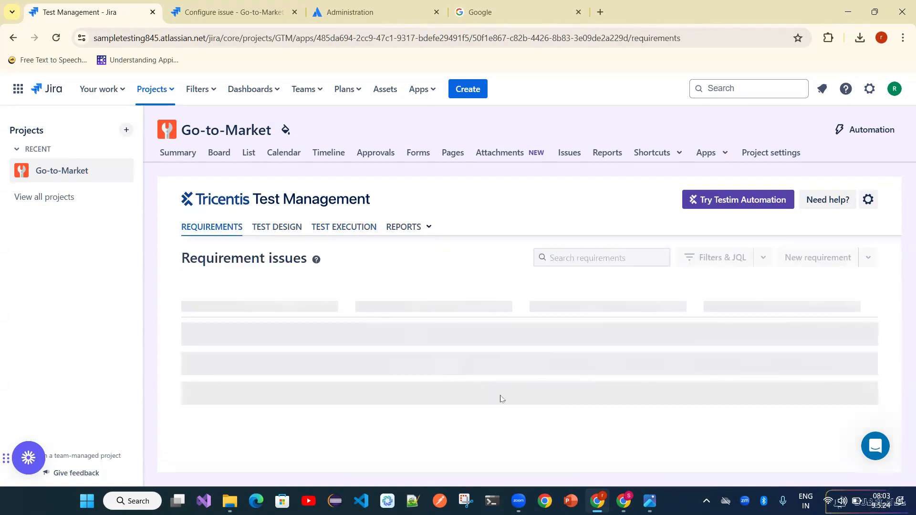
scroll(525, 405, "down", 2)
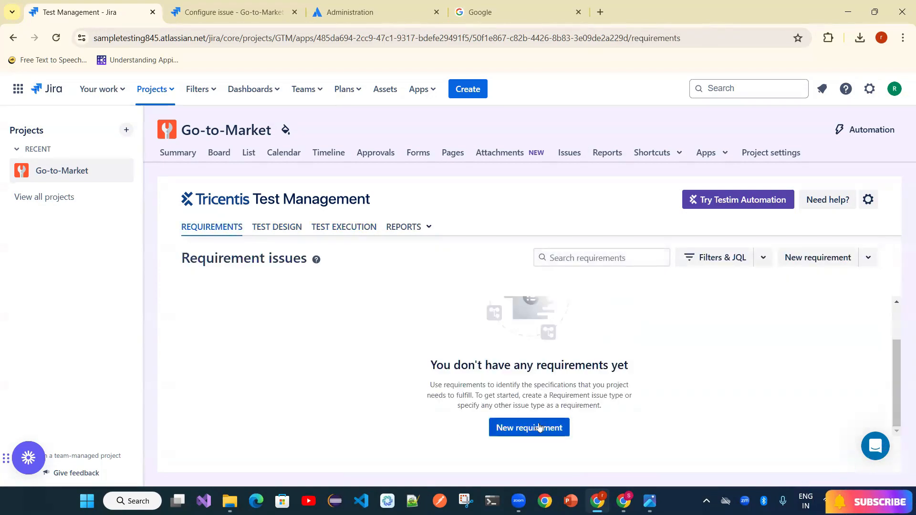
- Start a new requirement, then close the form and discard the unsaved issue
left_click(539, 428)
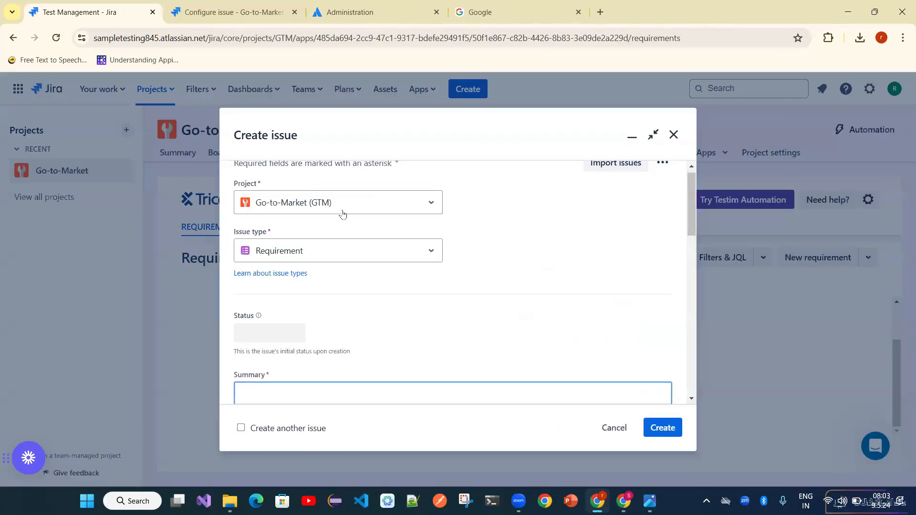
scroll(342, 252, "down", 2)
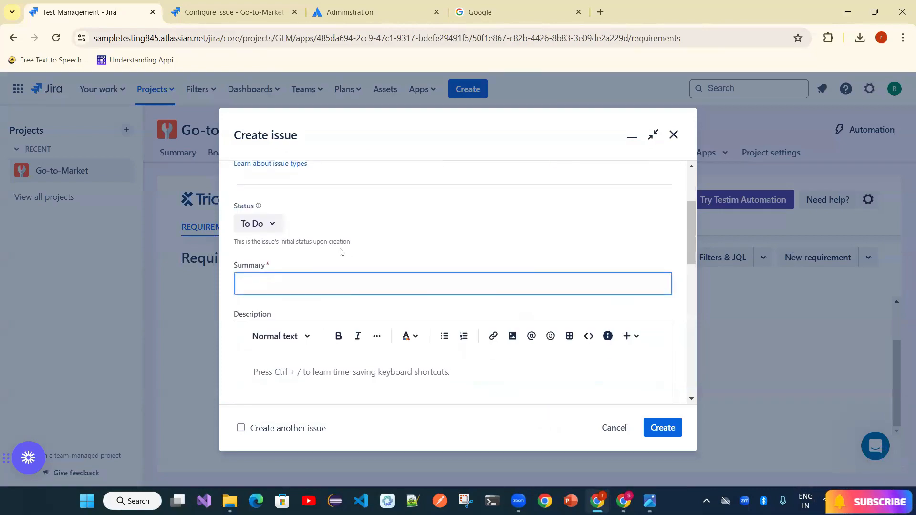
left_click(341, 252)
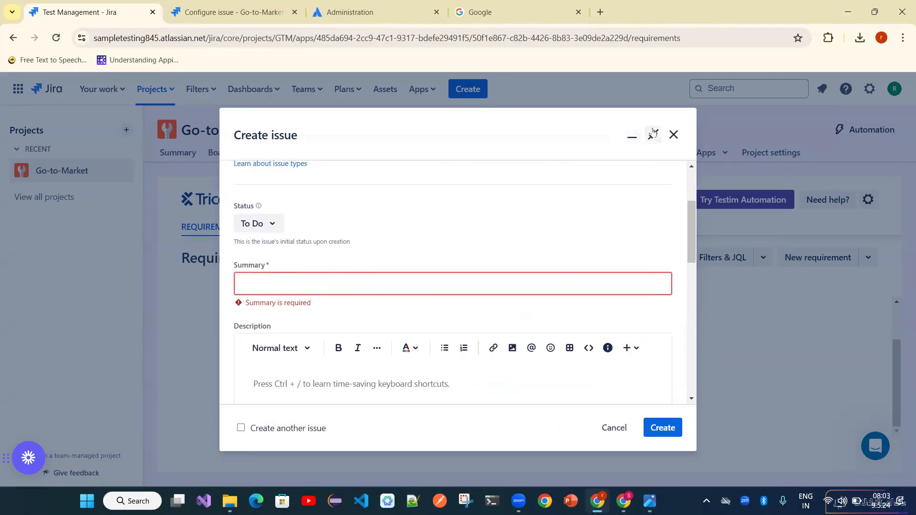
left_click(674, 136)
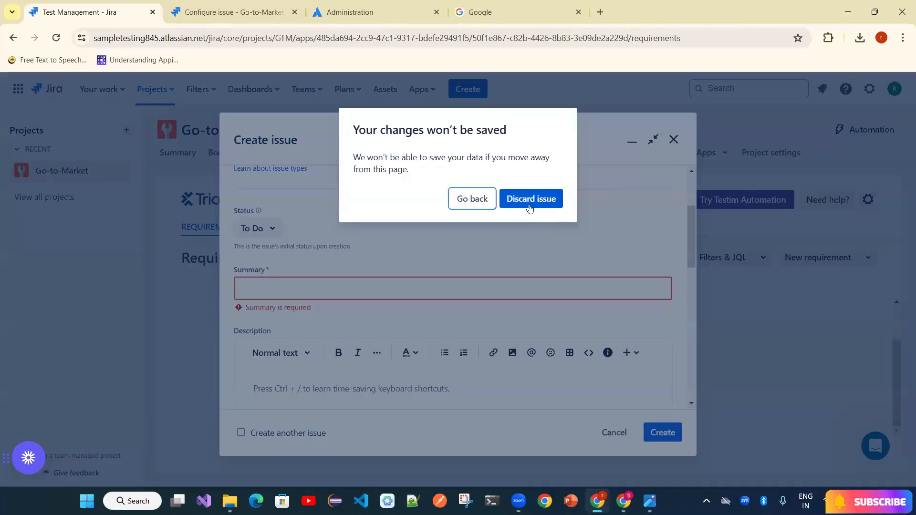
left_click(530, 210)
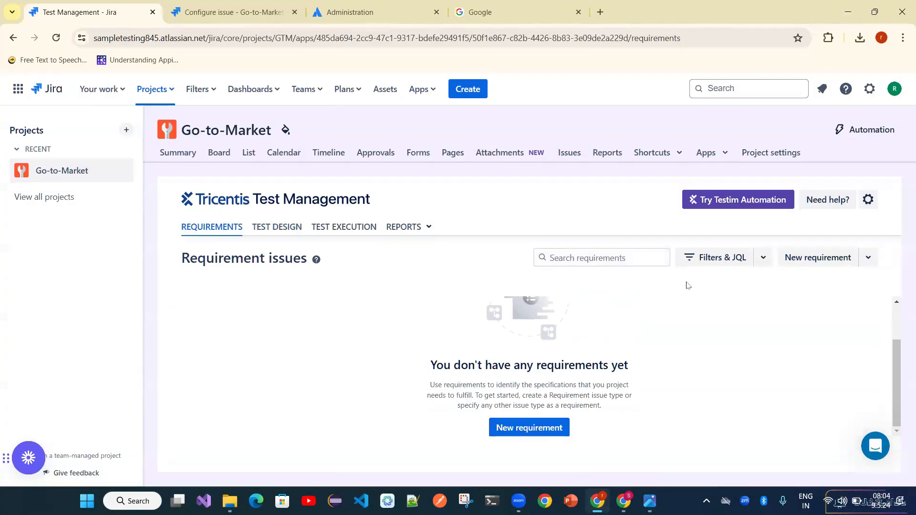
left_click(763, 260)
- Add the existing issue GTM-1 Forgot password as a requirement
left_click(869, 263)
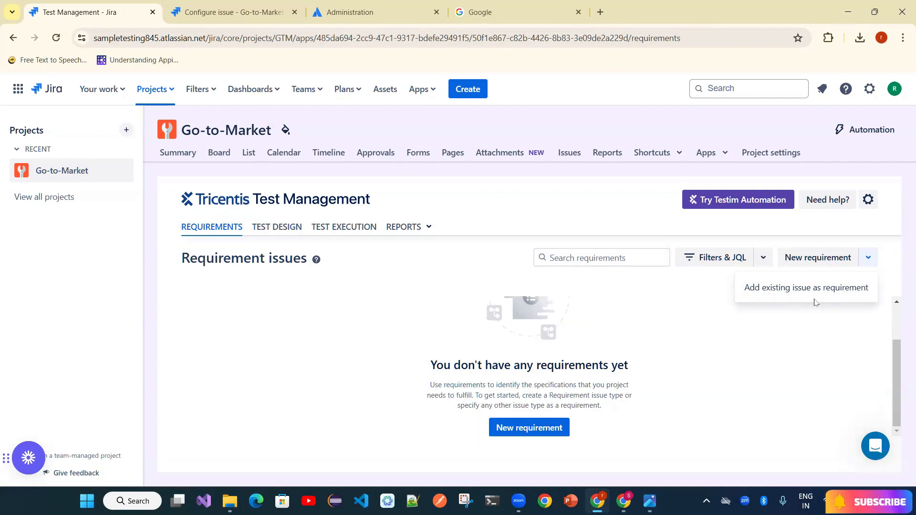
left_click(767, 290)
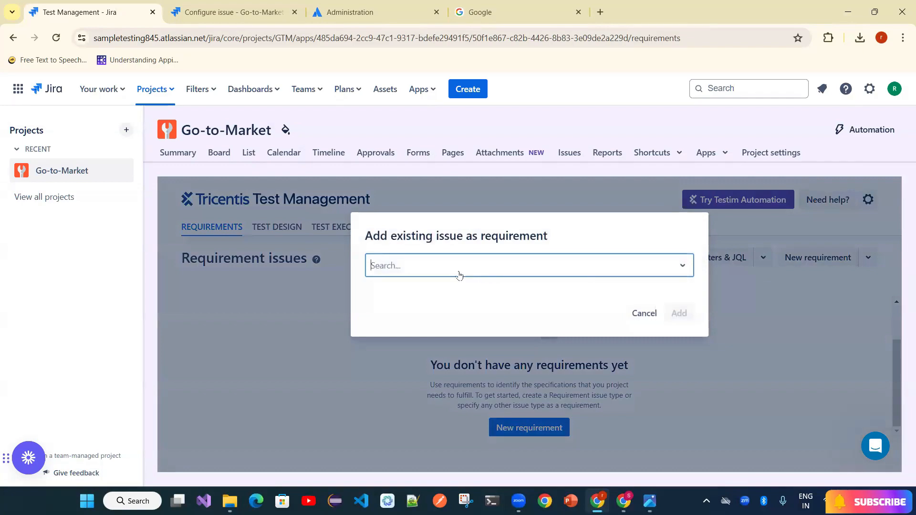
left_click(460, 276)
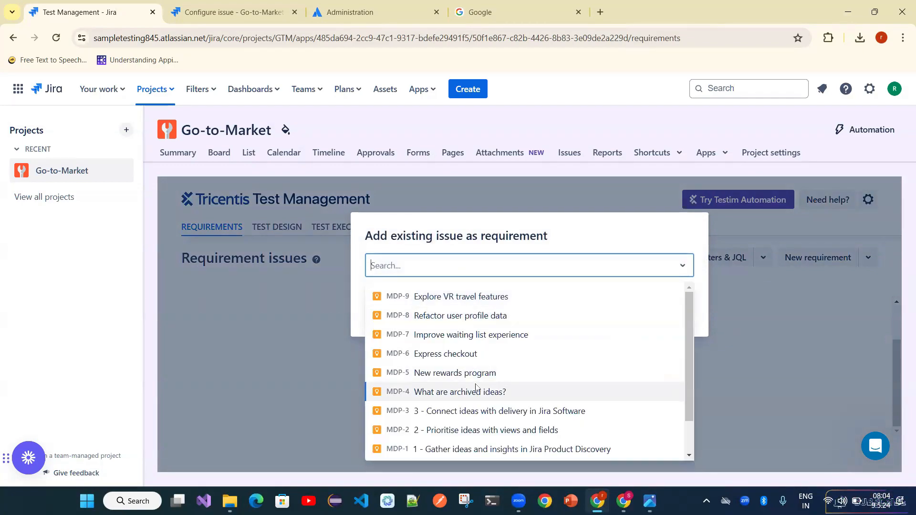
scroll(476, 387, "down", 1)
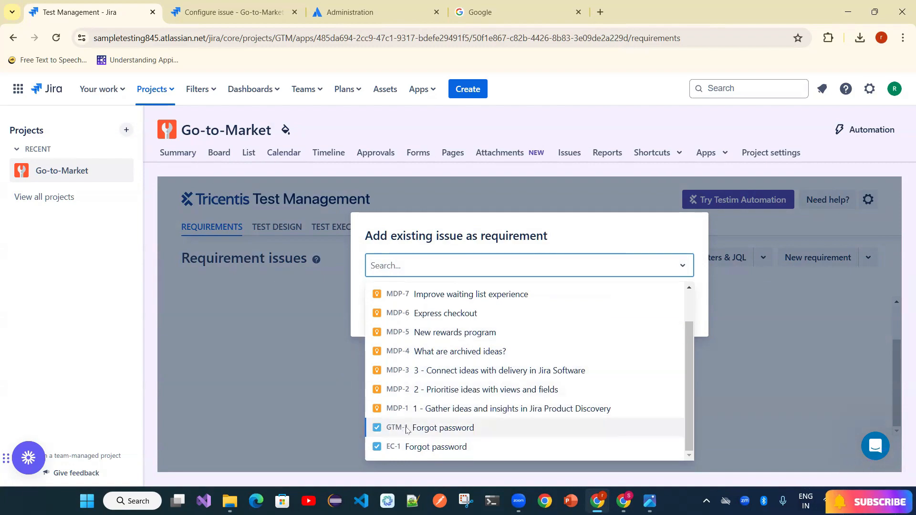
left_click(406, 427)
left_click(687, 315)
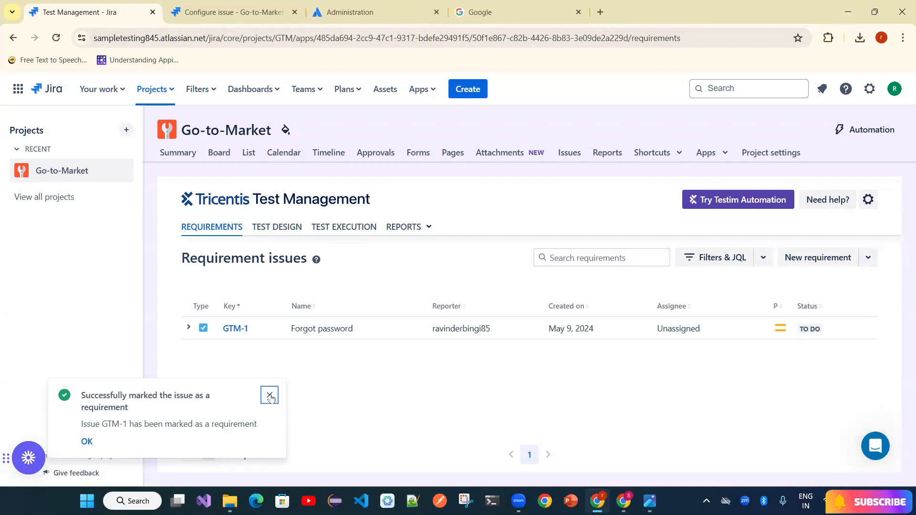
- Check the Forgot password requirement's actions menu, then go to the empty Test Design area
left_click(270, 397)
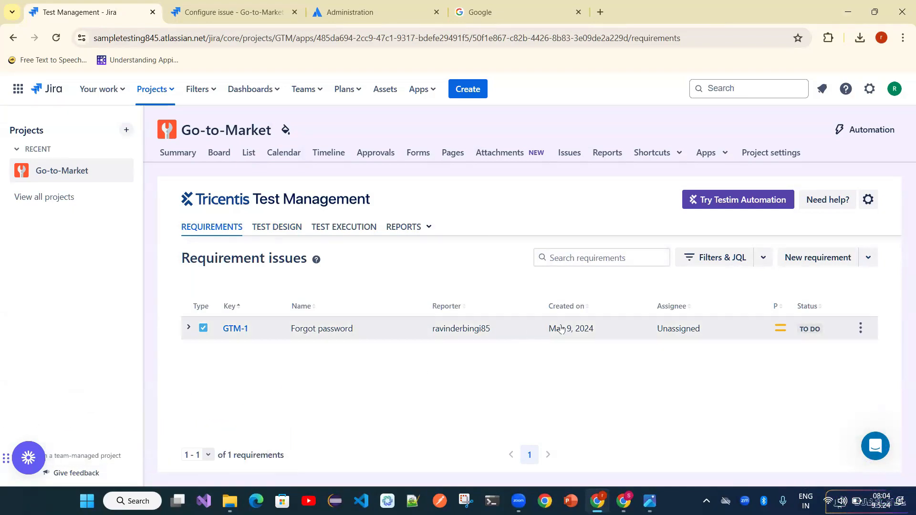
left_click(862, 329)
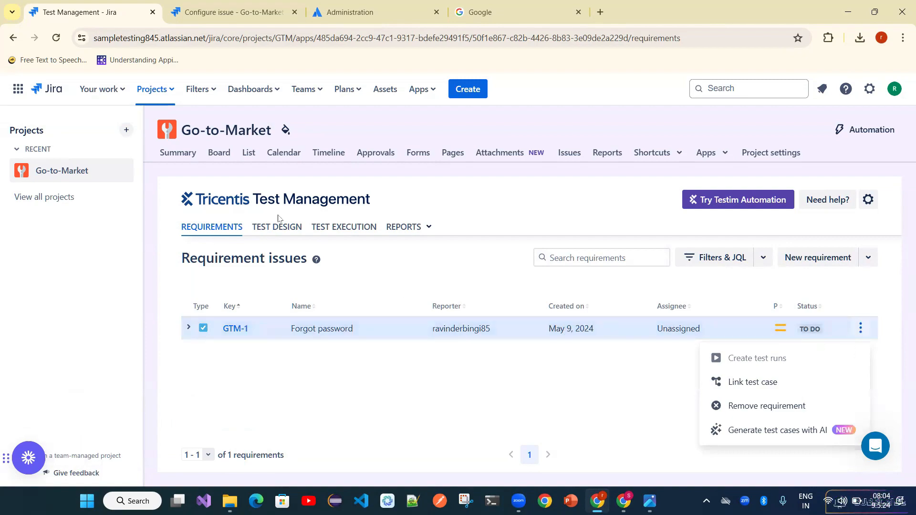
left_click(287, 234)
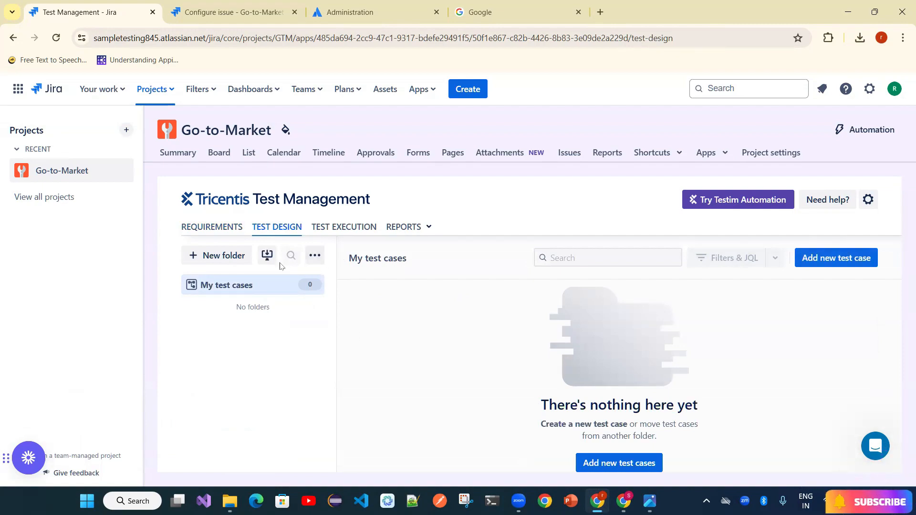
- Start a new test case, then close the Create issue form and discard the draft
left_click(658, 468)
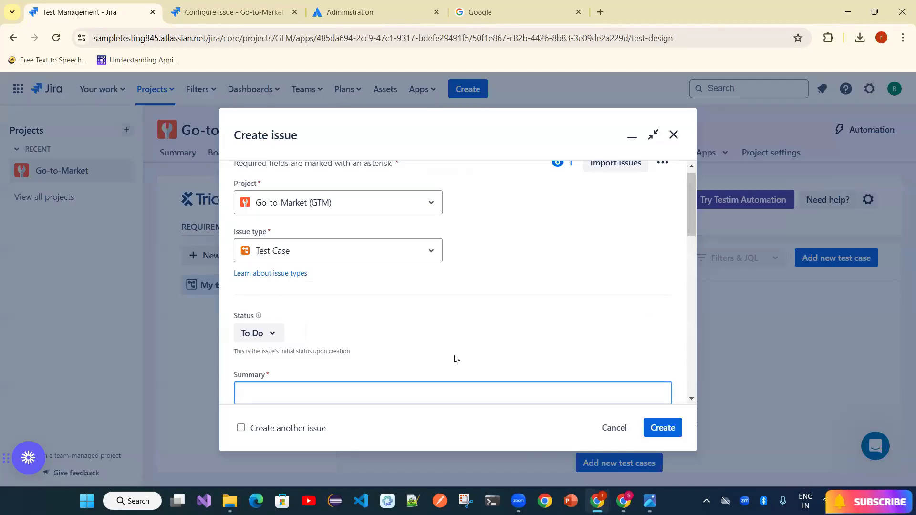
scroll(456, 359, "down", 3)
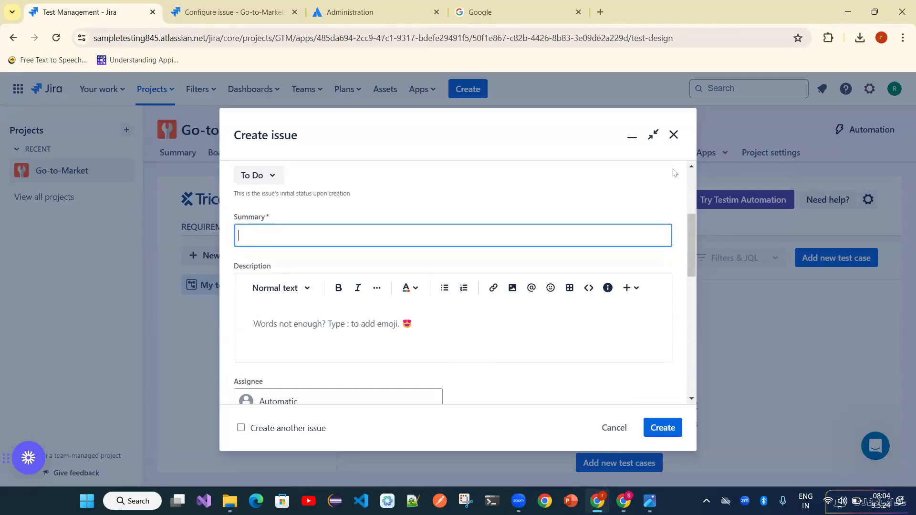
left_click(674, 135)
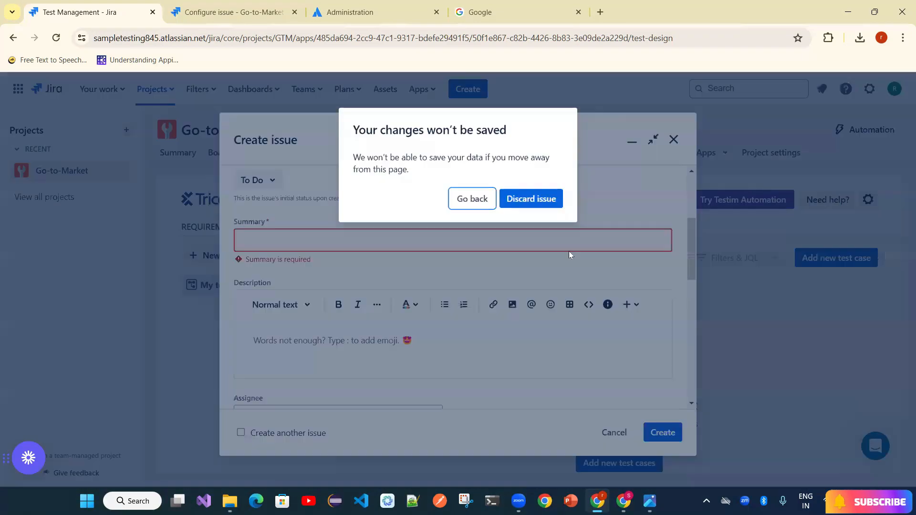
left_click(516, 199)
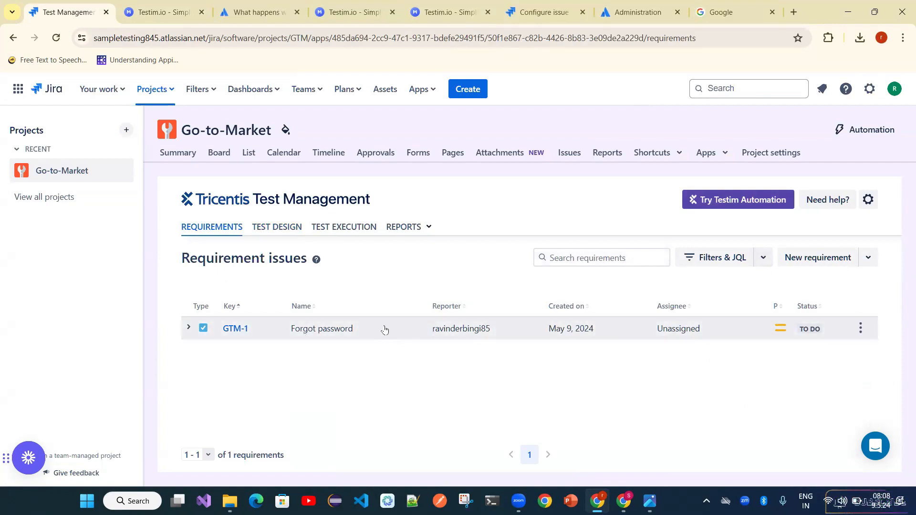
- Generate test cases with AI from GTM-1 Forgot password, postponing the product overview prompt
left_click(861, 329)
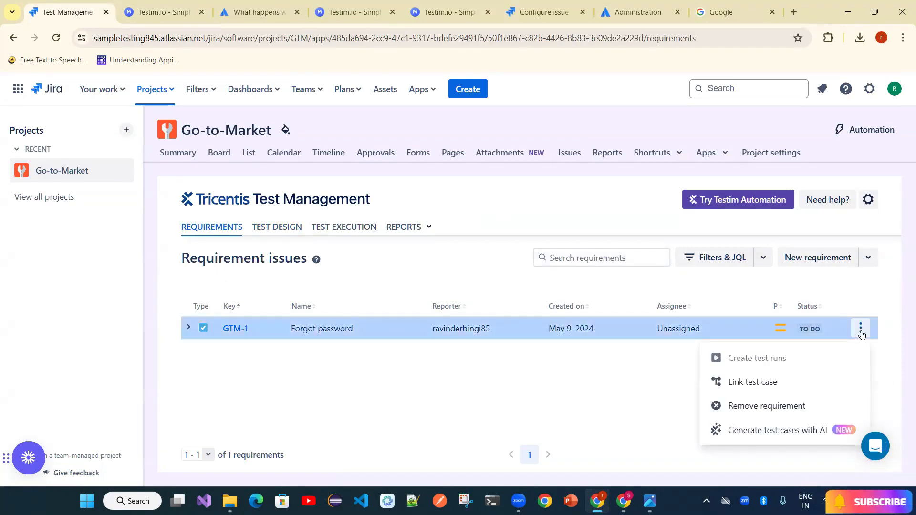
left_click(786, 431)
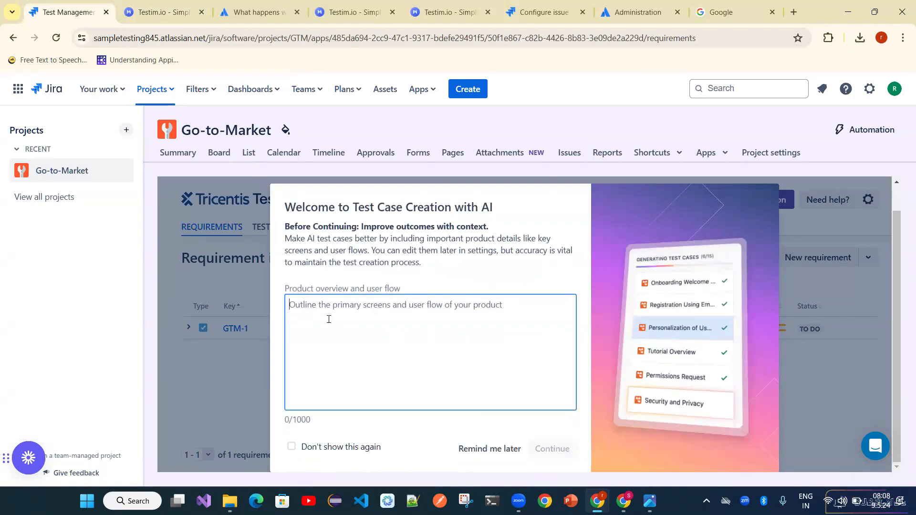
left_click(482, 451)
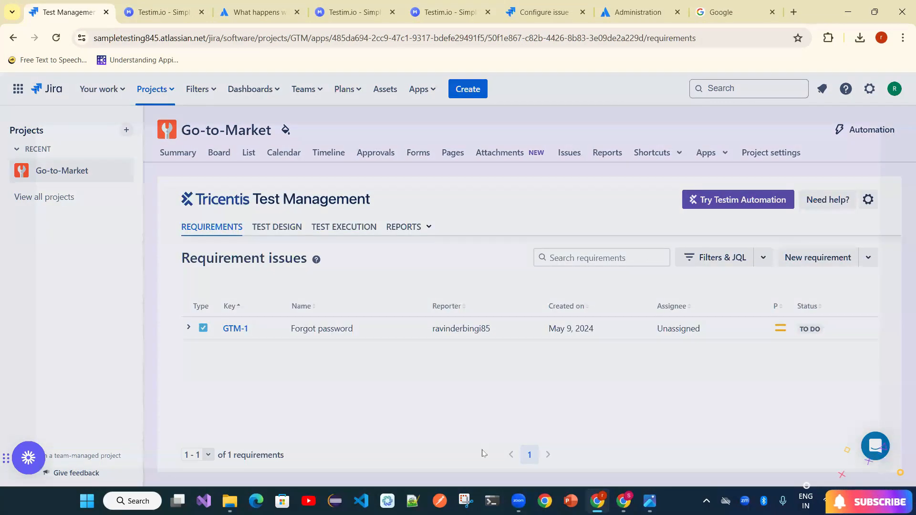
left_click(614, 329)
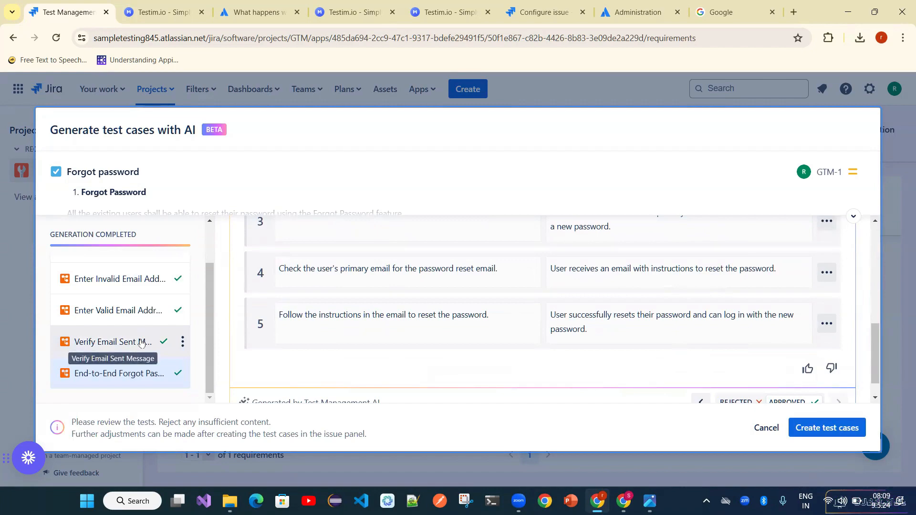
- Review the Enter Invalid Email Address test, keeping it approved
scroll(520, 307, "down", 1)
scroll(520, 307, "up", 10)
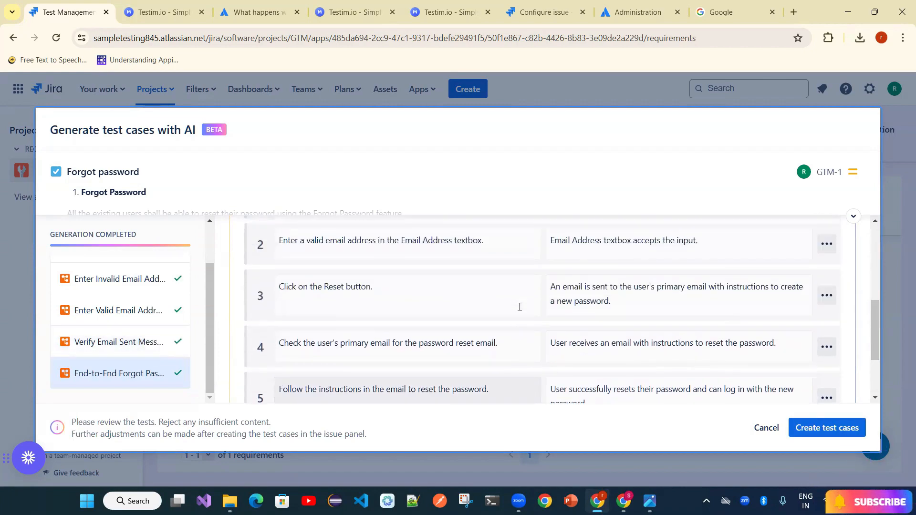
left_click(130, 282)
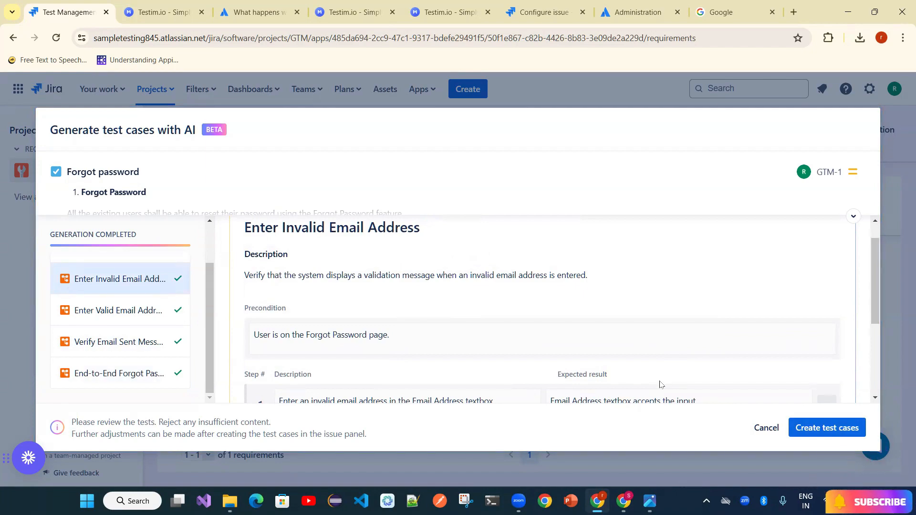
scroll(661, 384, "down", 3)
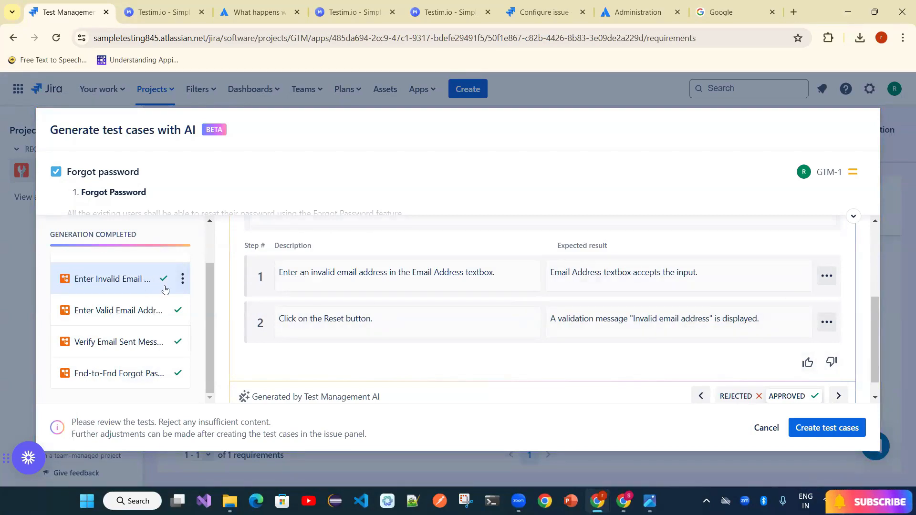
left_click(183, 279)
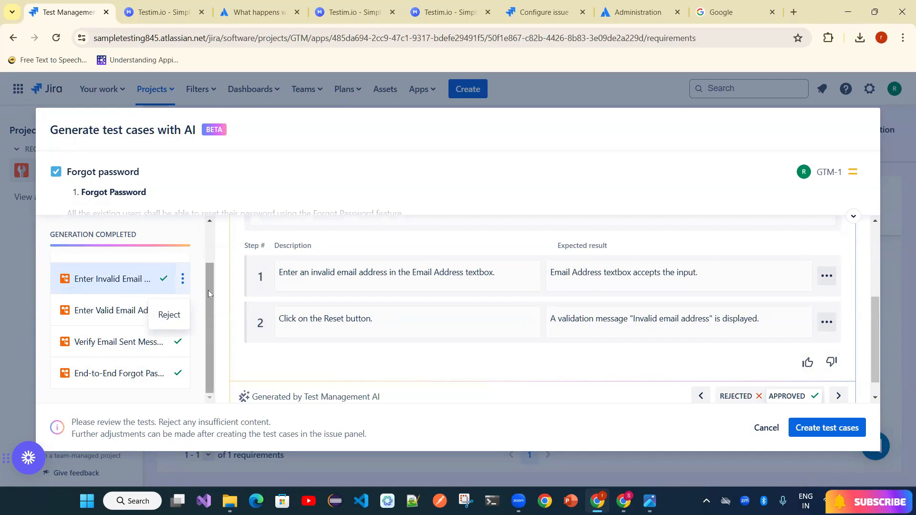
left_click(203, 250)
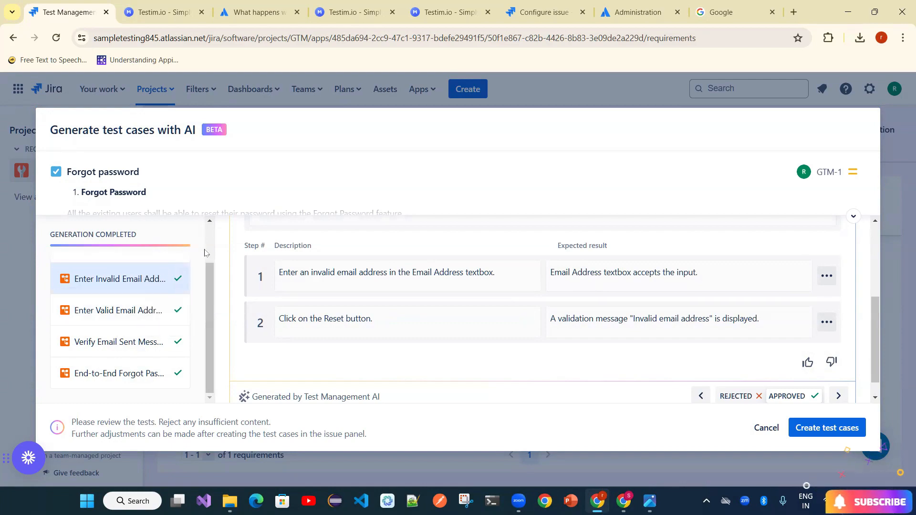
- Review the Enter Valid Email Address and Verify Email Sent Message tests, then create all six test cases
left_click(114, 316)
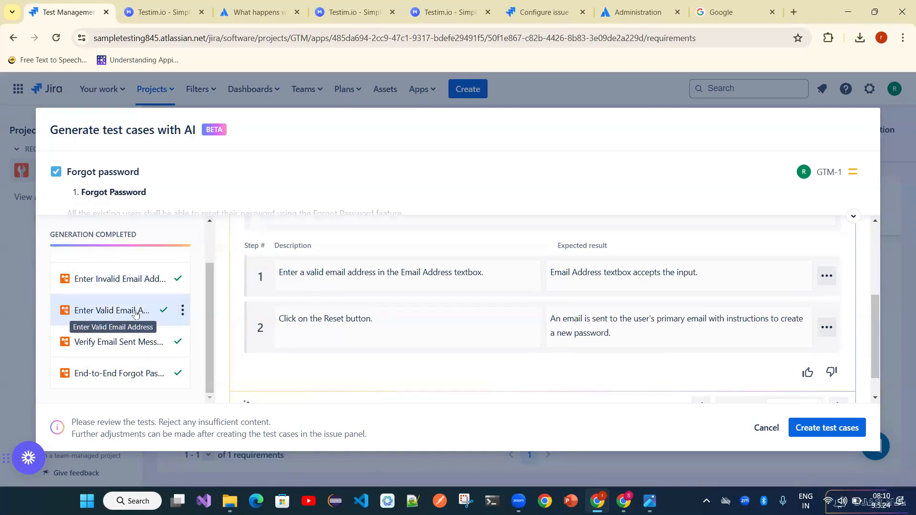
left_click(137, 342)
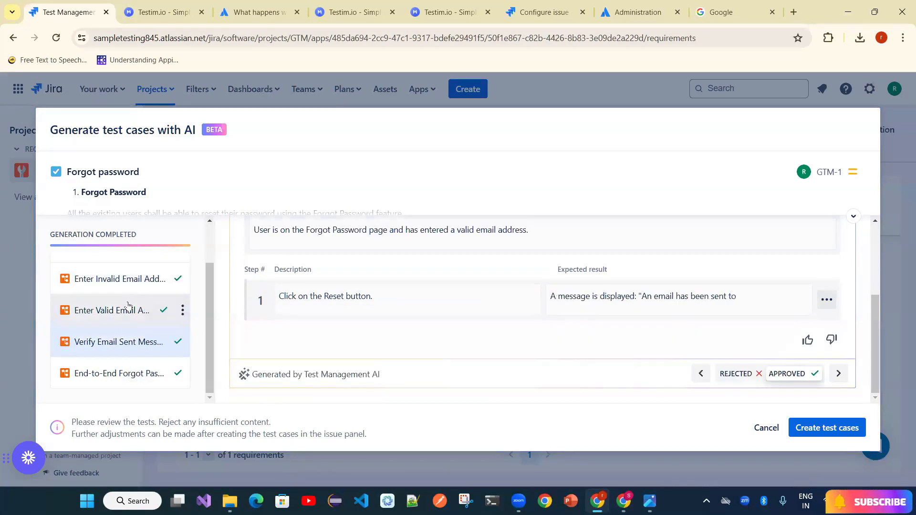
left_click(128, 308)
mouse_move(874, 324)
left_mouse_down()
mouse_move(875, 253)
mouse_move(880, 314)
left_mouse_up()
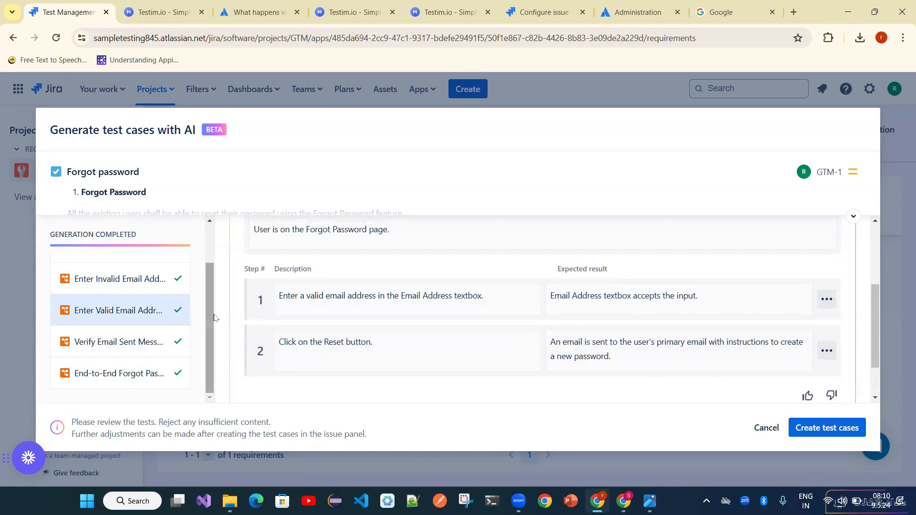
left_click_drag(208, 299, 208, 334)
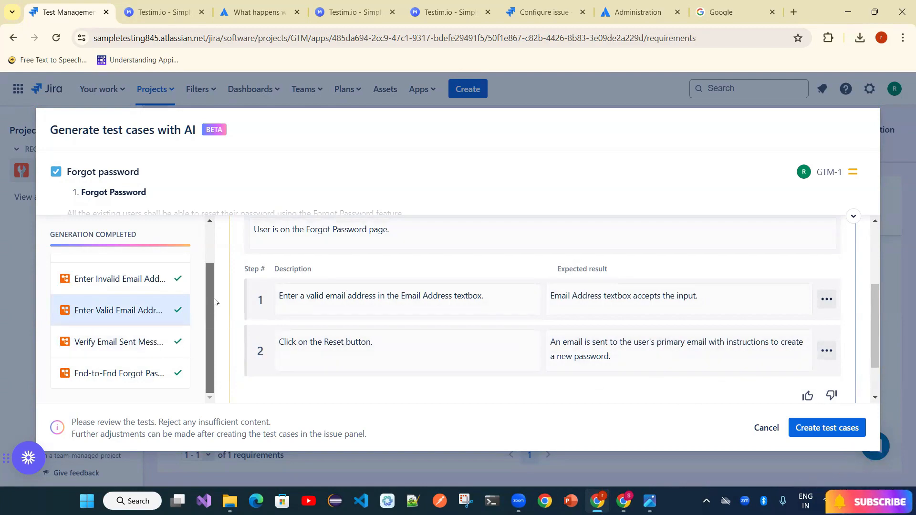
mouse_move(214, 302)
left_mouse_down()
mouse_move(215, 253)
mouse_move(215, 290)
left_mouse_up()
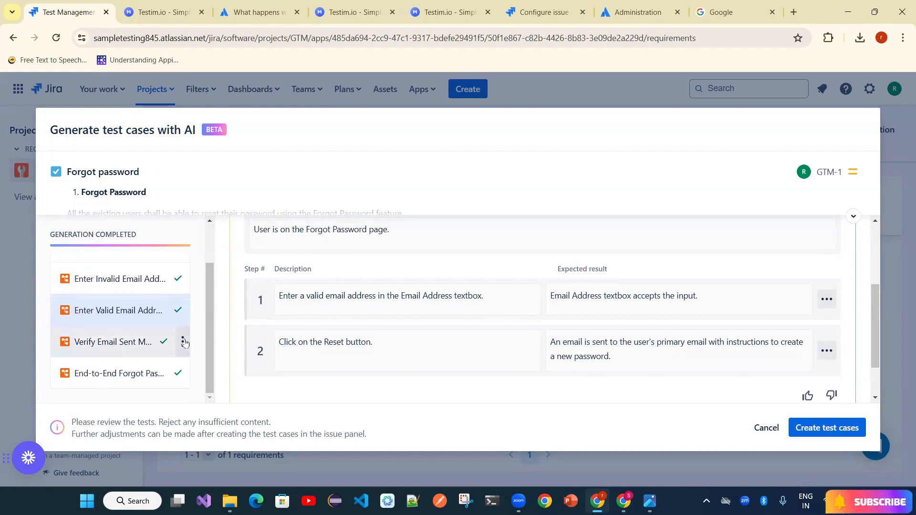
left_click(183, 343)
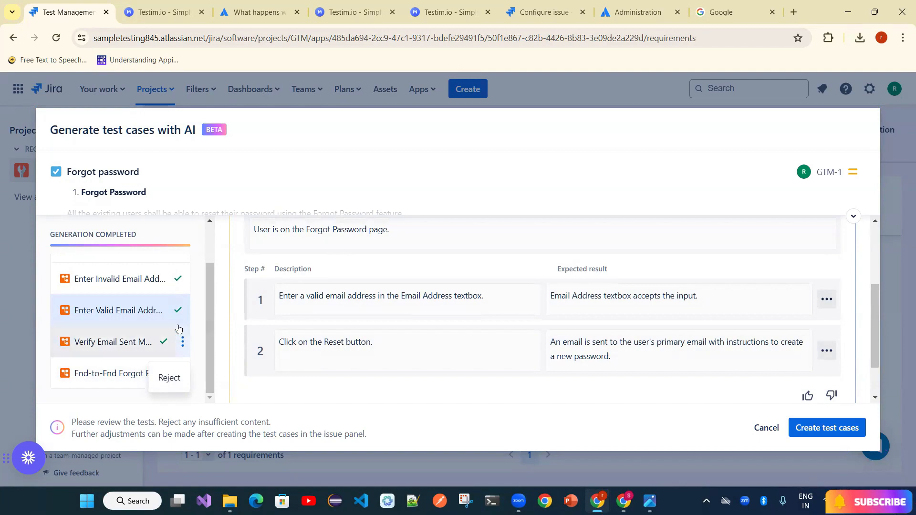
left_click(826, 436)
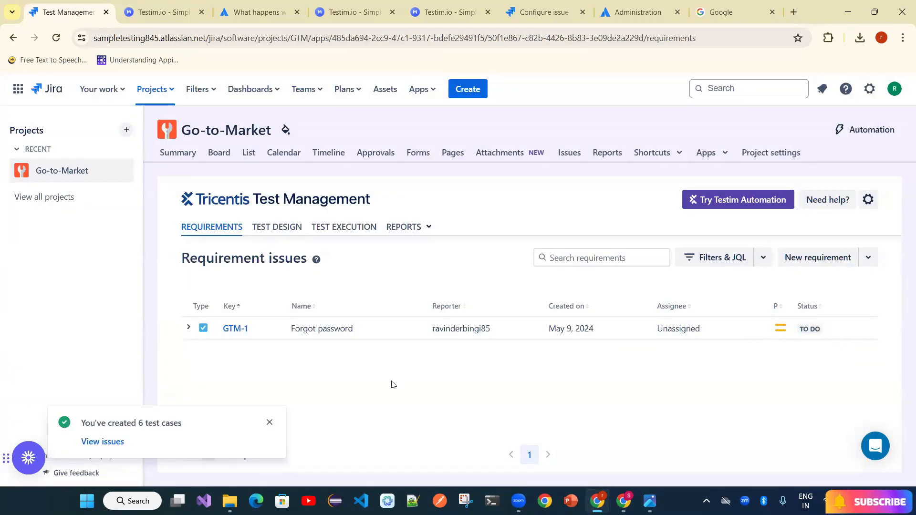
- Check the six new test cases GTM-2 to GTM-7 in Test Design, then go to Google
left_click(271, 423)
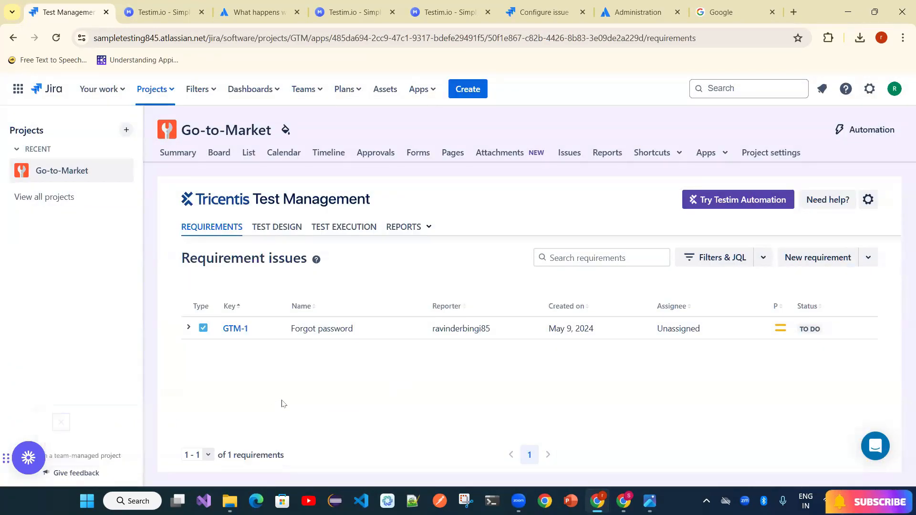
left_click(289, 232)
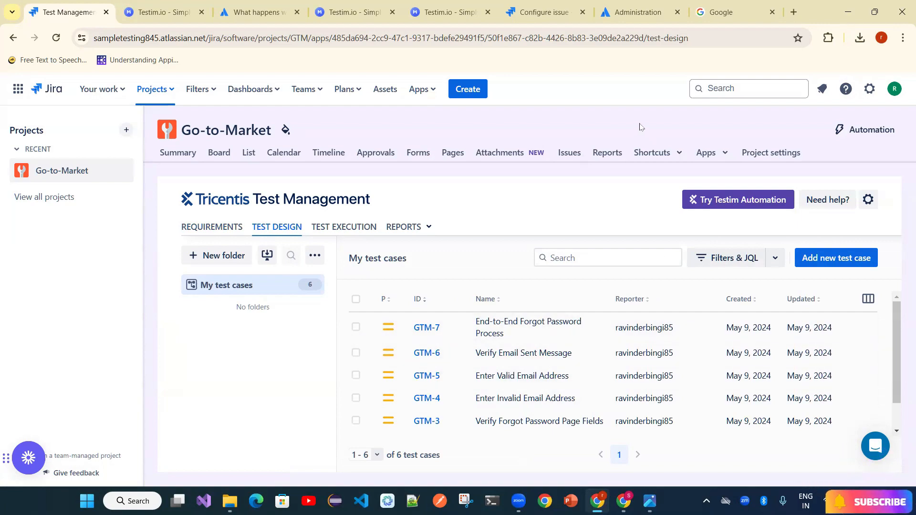
left_click(728, 22)
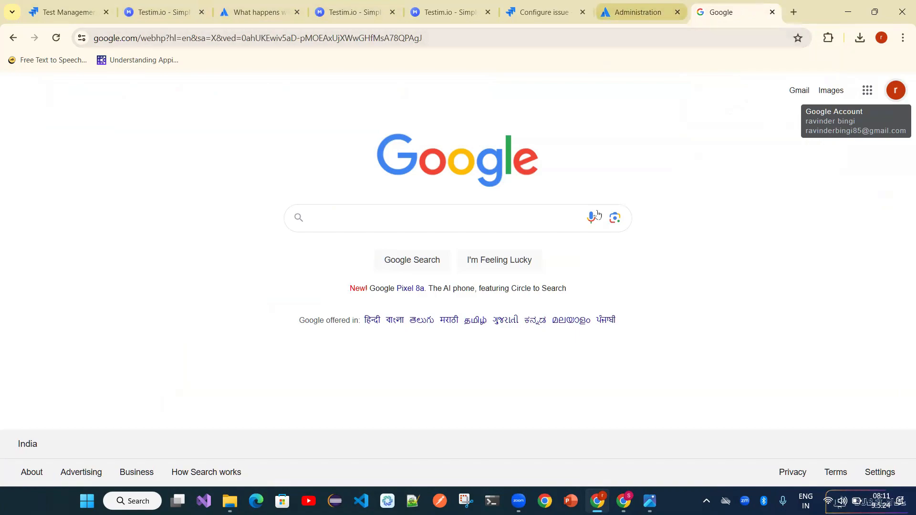
- In XiiMEd_BRD_v1.1, select the 2.1.4 SIGNUP requirements text through item 2.1.4.15
left_click(624, 502)
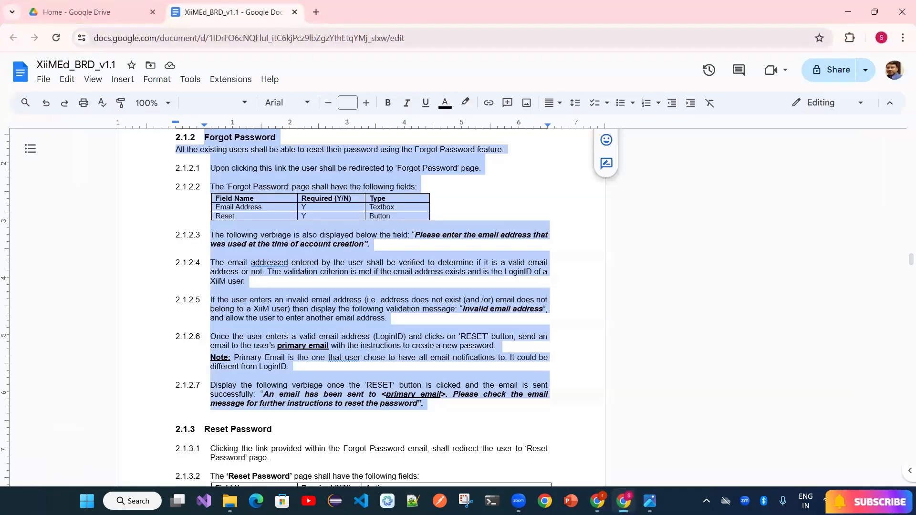
left_click(436, 366)
scroll(436, 366, "down", 7)
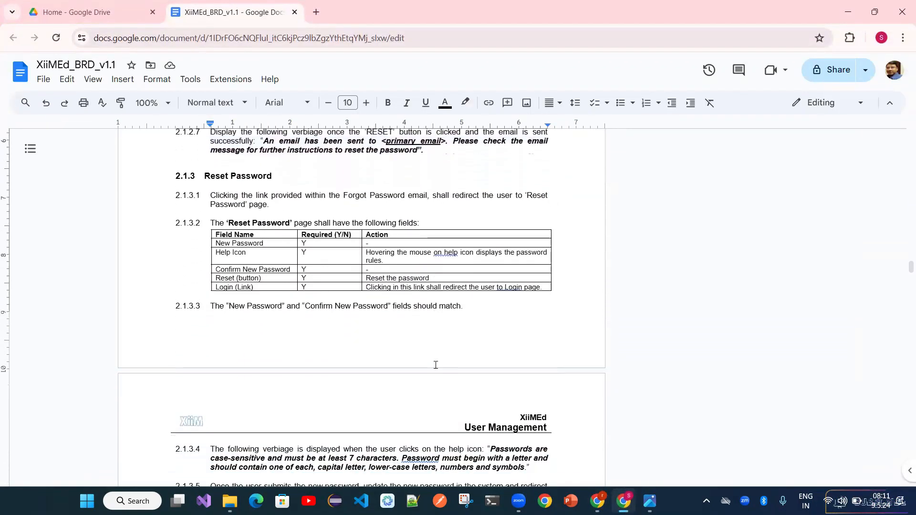
scroll(436, 366, "down", 7)
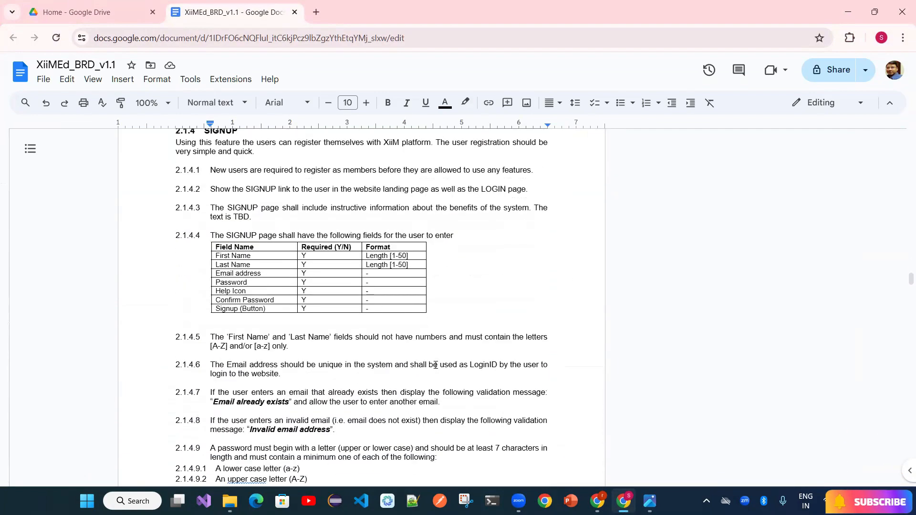
scroll(184, 132, "up", 2)
left_click_drag(175, 195, 381, 362)
scroll(396, 355, "down", 3)
scroll(396, 355, "down", 7)
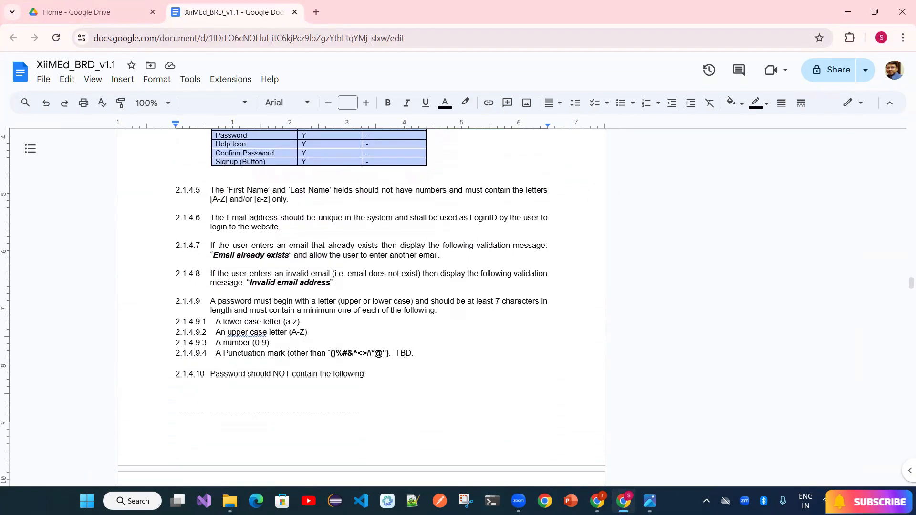
scroll(410, 353, "down", 3)
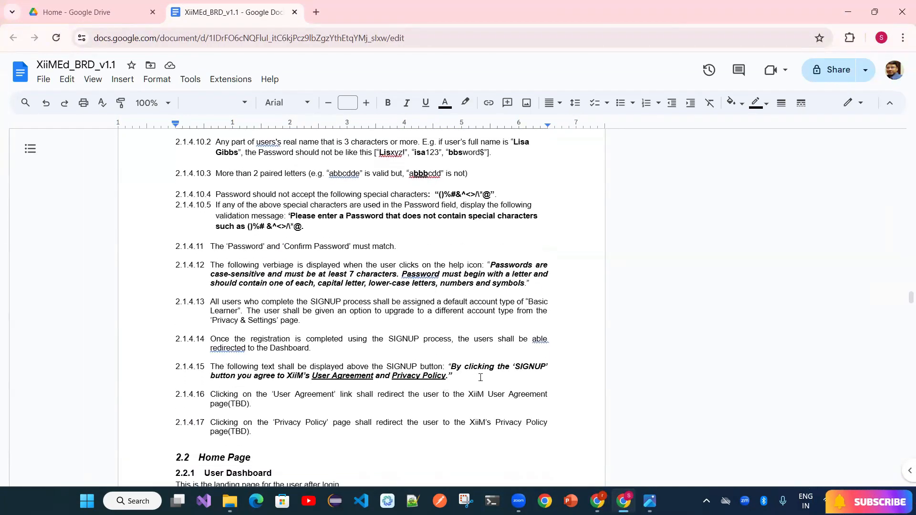
left_click(480, 378, "shift")
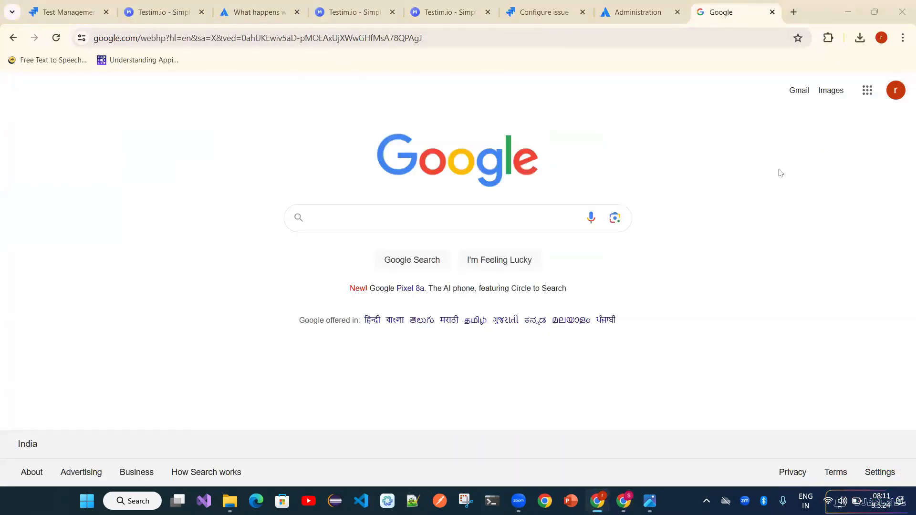
- Close the Testim, issue-type configuration, Admin, Google and support tabs, then show Jira's Requirements view
left_click(544, 13)
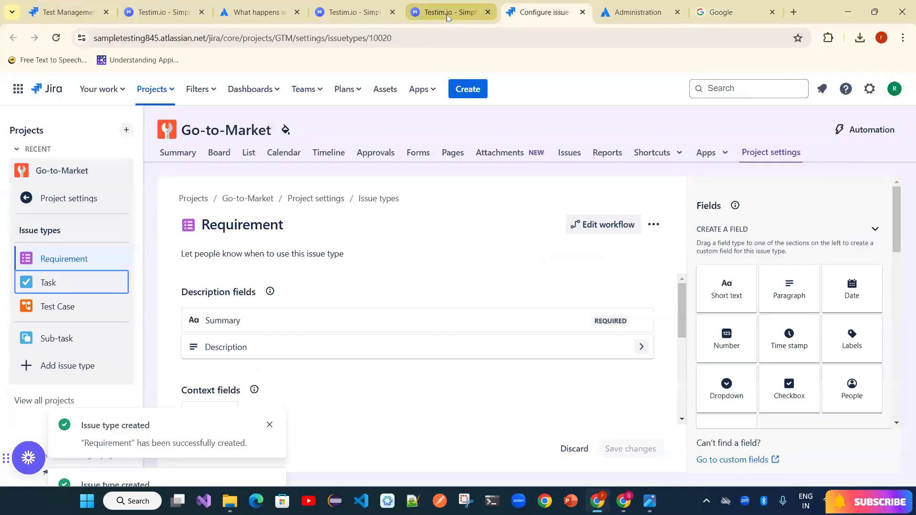
left_click(449, 15)
left_click(635, 12)
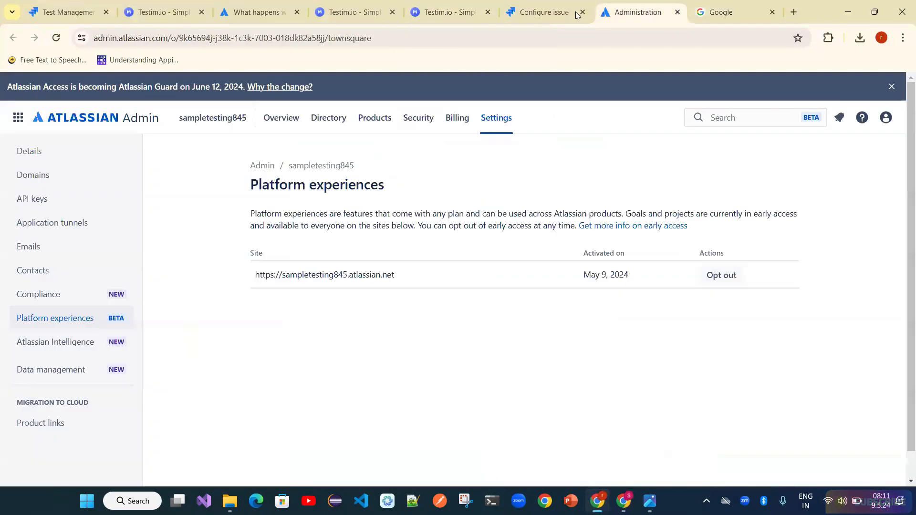
left_click(313, 14)
left_click(392, 13)
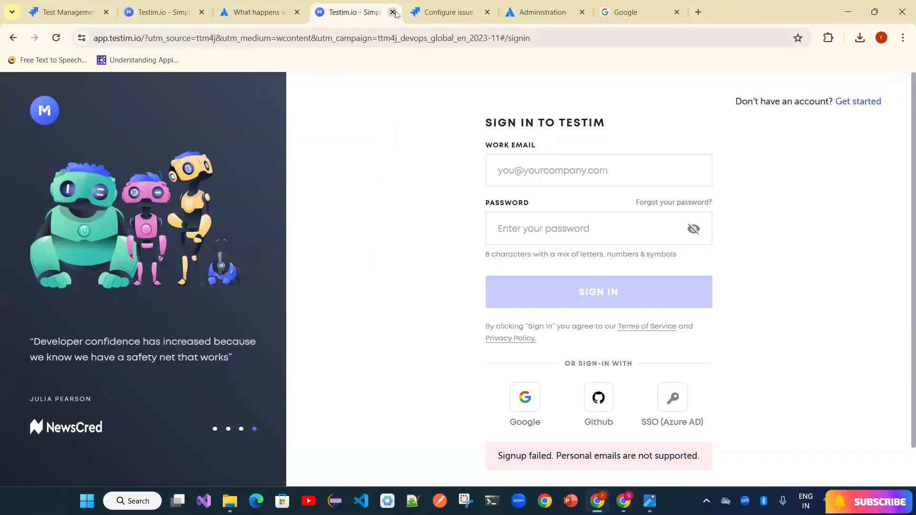
left_click(393, 12)
left_click(393, 12)
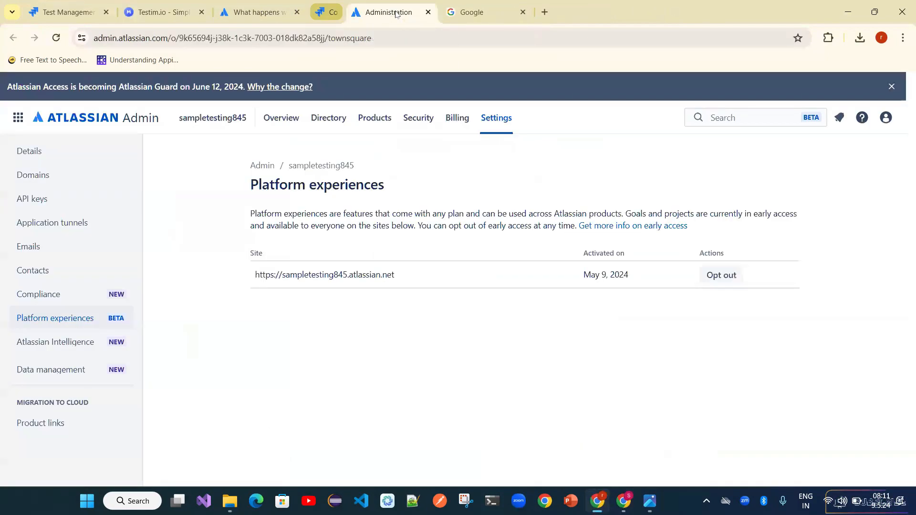
left_click(392, 12)
left_click(393, 12)
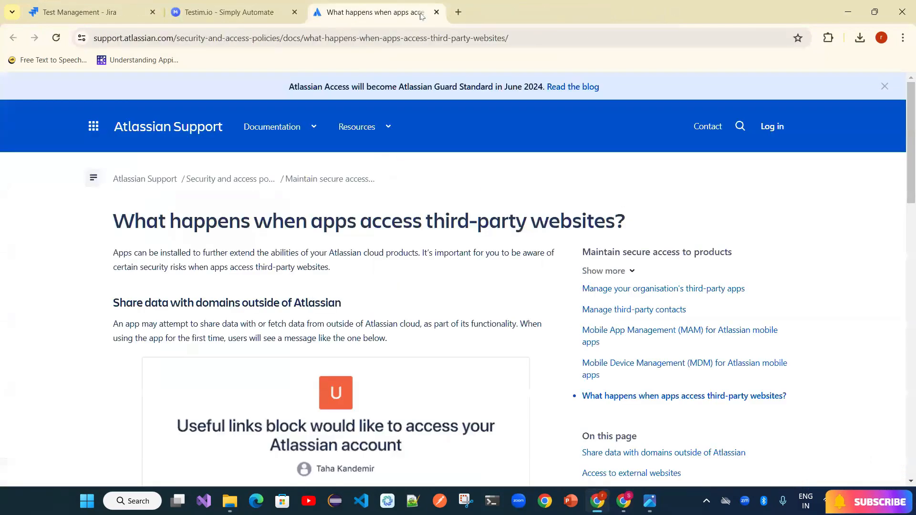
left_click(437, 13)
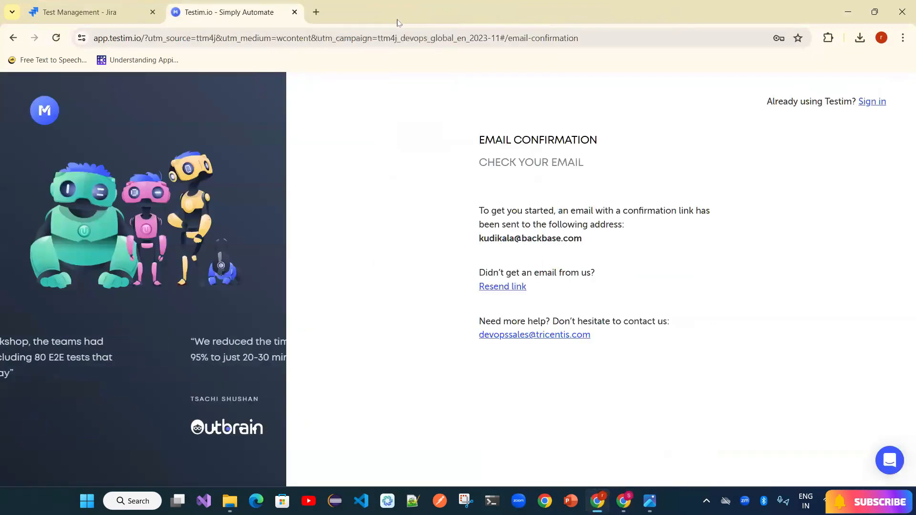
left_click(294, 12)
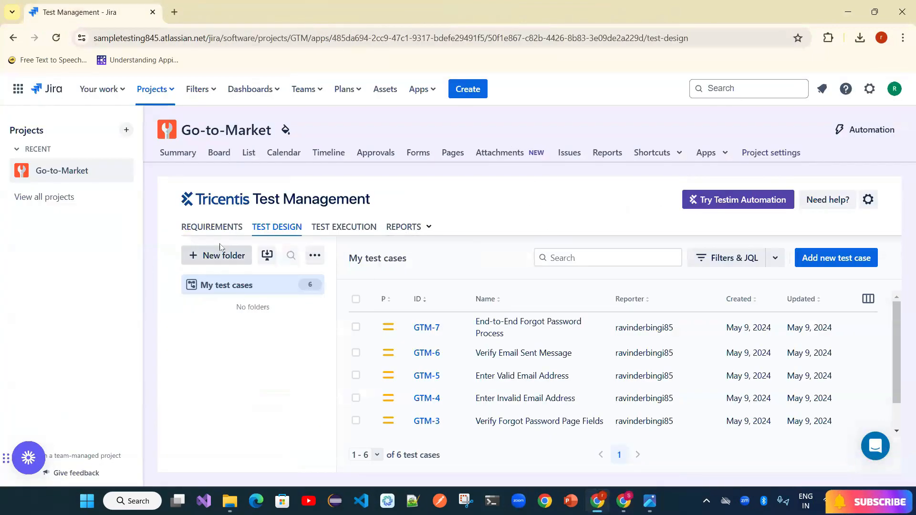
left_click(228, 229)
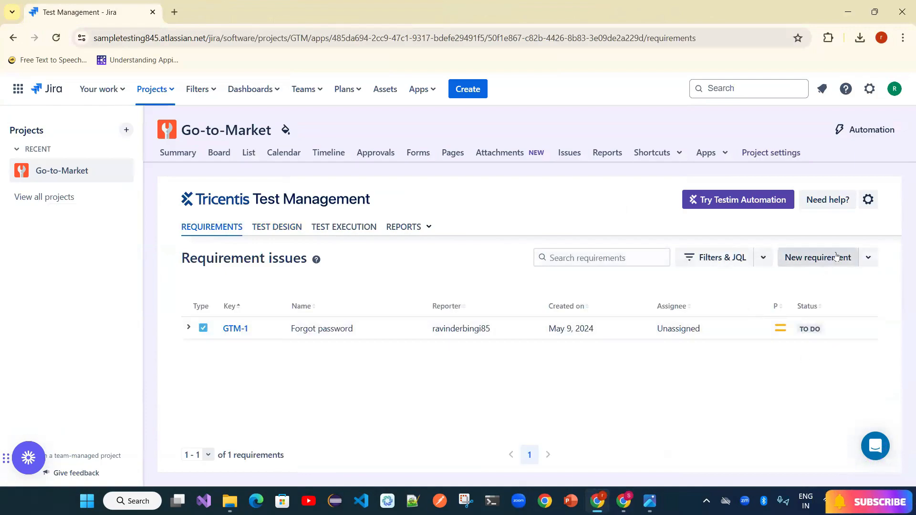
- Start a new Requirement-type issue and enter its summary 'User register'
left_click(816, 258)
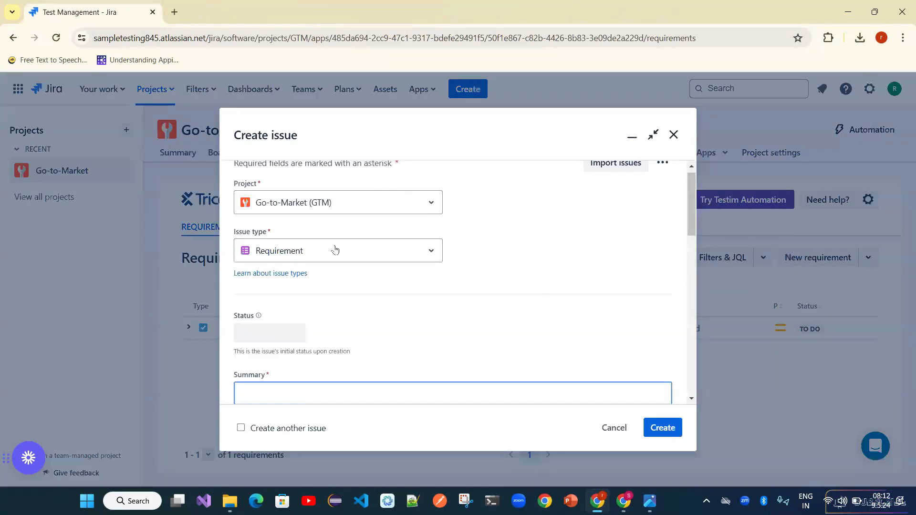
left_click(335, 250)
left_click(466, 351)
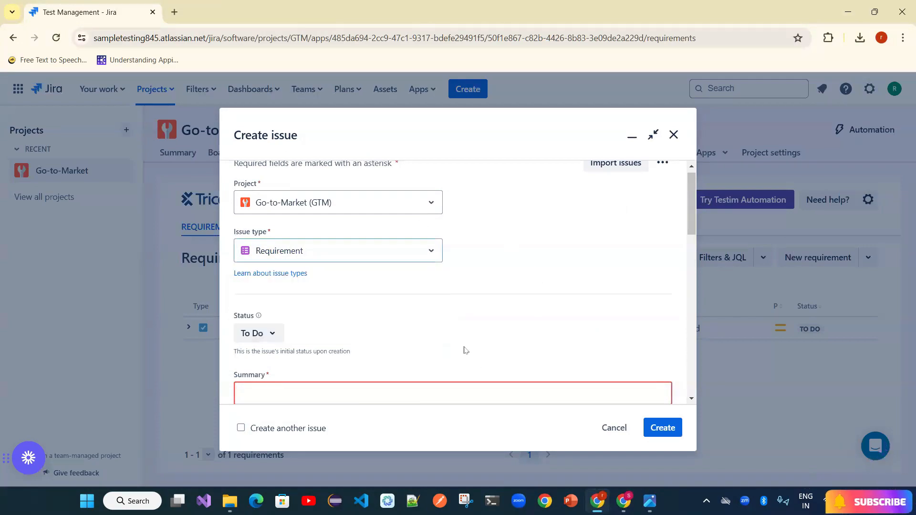
scroll(368, 372, "down", 2)
left_click(320, 324)
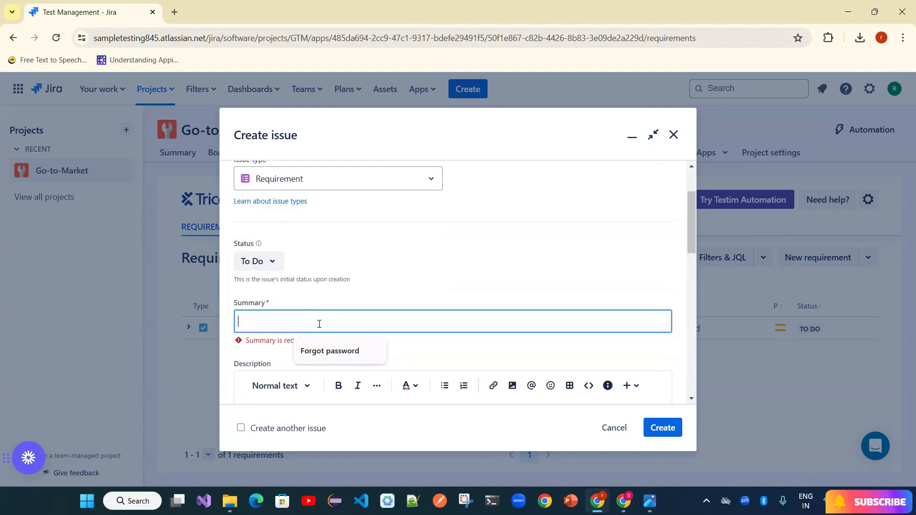
type("User Sign")
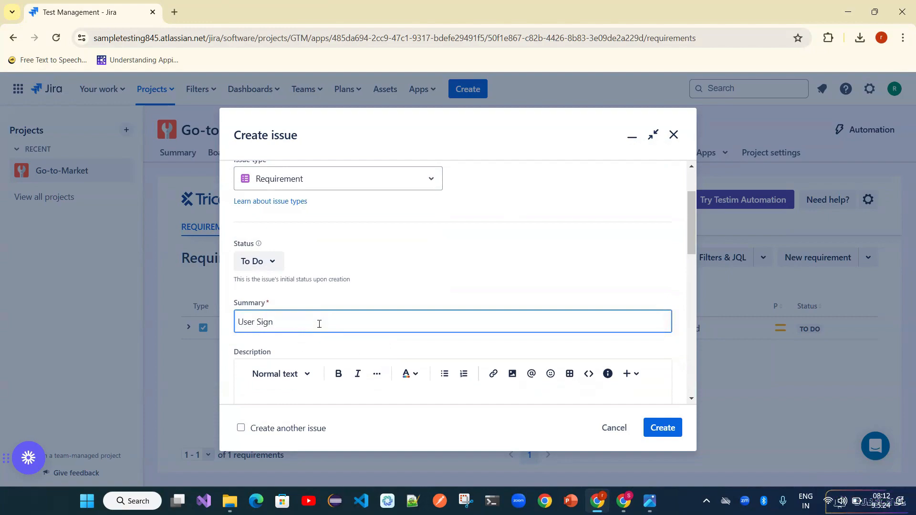
key("BackSpace")
key("BackSpace")
key("BackSpace")
key("BackSpace")
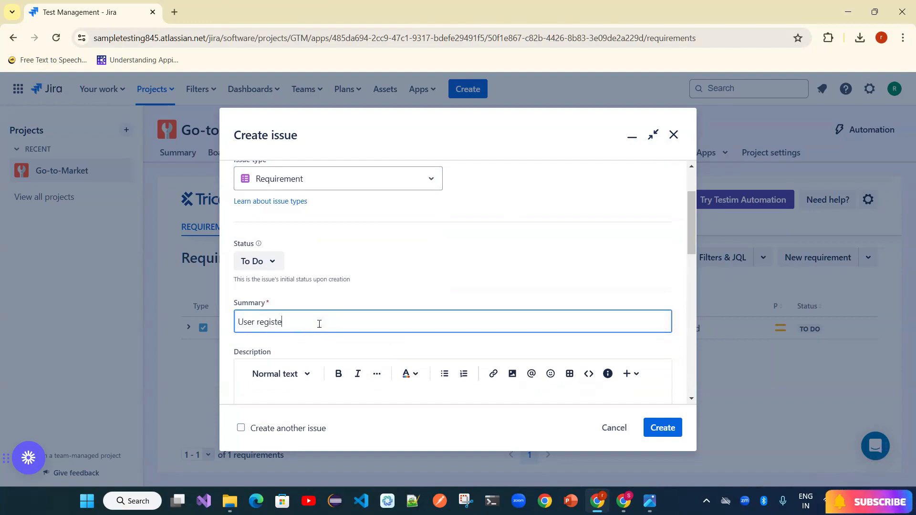
- Paste the copied sign-up requirements into the description and create GTM-8
scroll(320, 325, "down", 2)
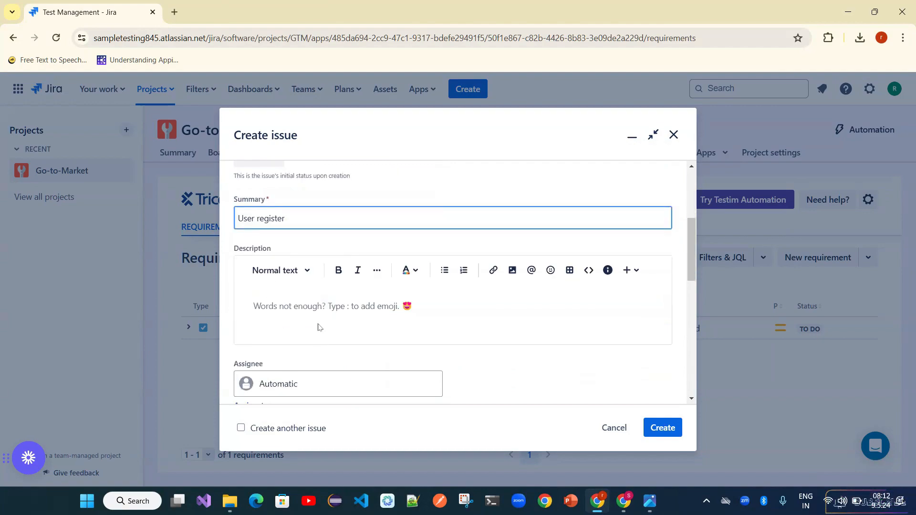
left_click(319, 327)
key("ctrl+v")
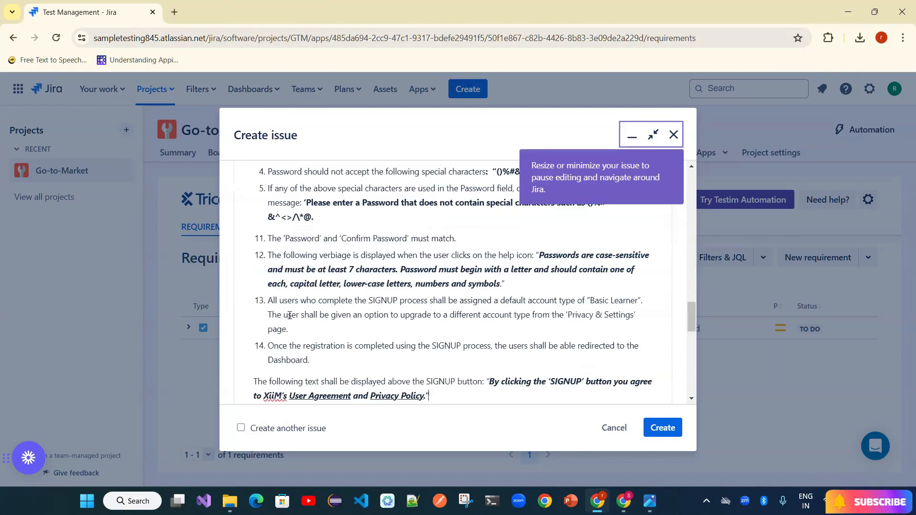
scroll(290, 316, "down", 5)
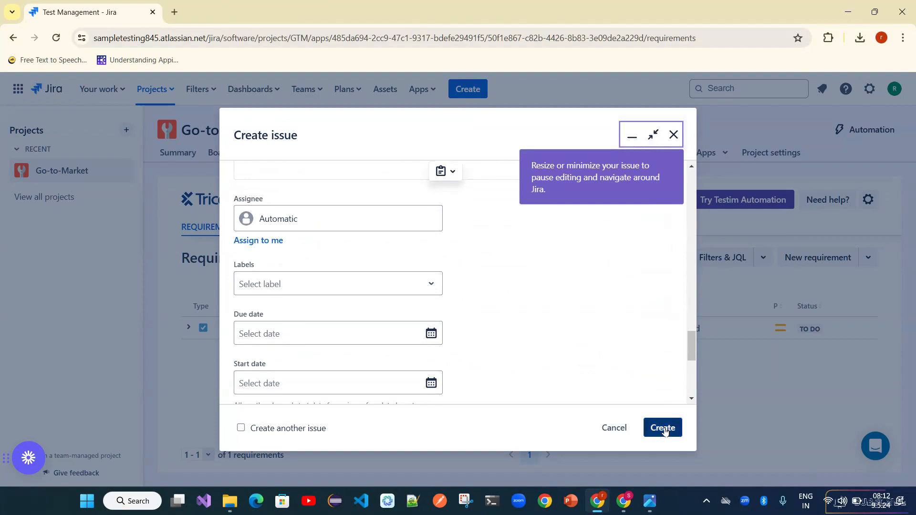
left_click(664, 429)
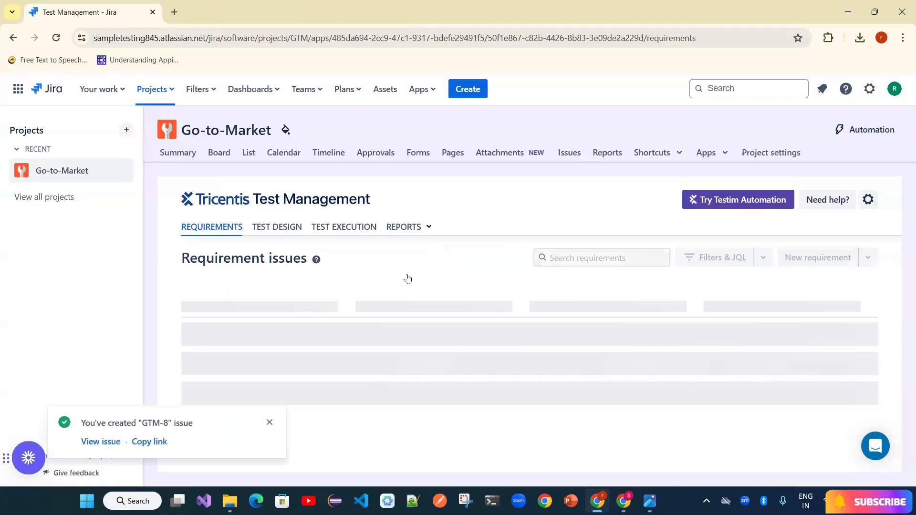
left_click(268, 424)
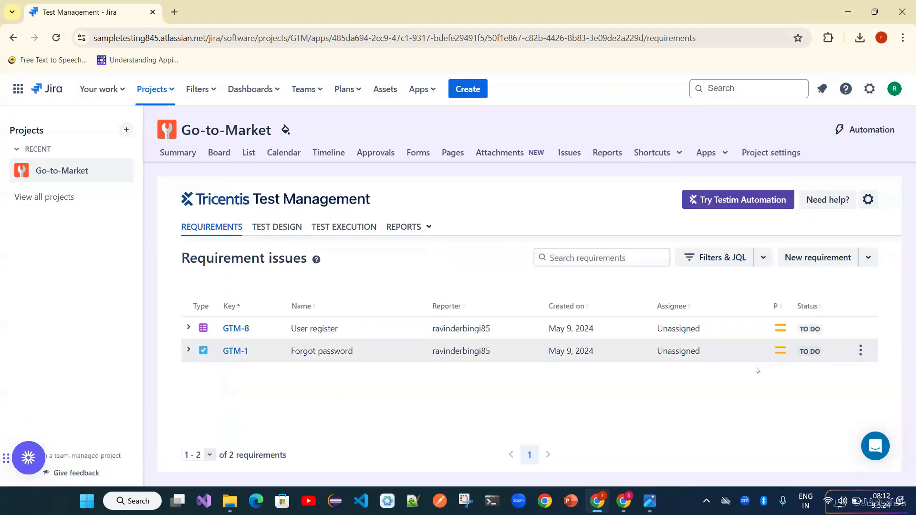
- Start AI test-case generation for the GTM-8 User register requirement from its row menu
left_click(861, 330)
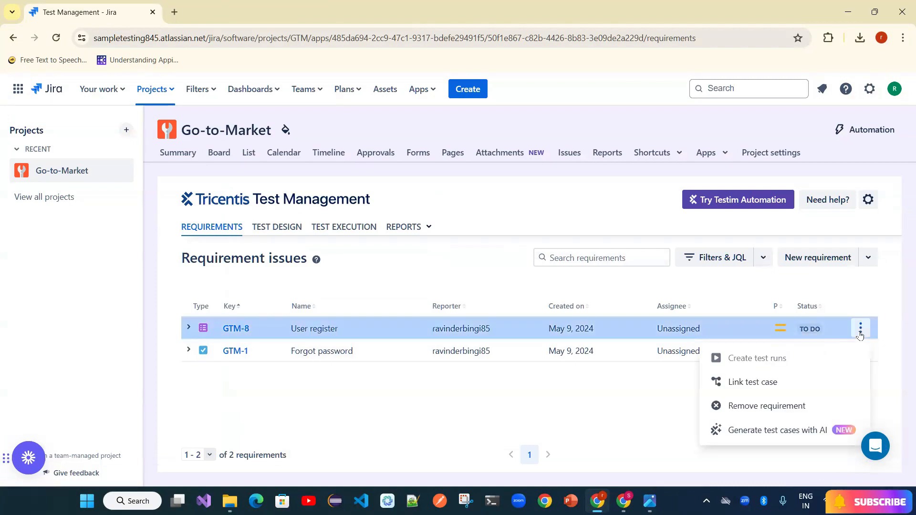
left_click(800, 432)
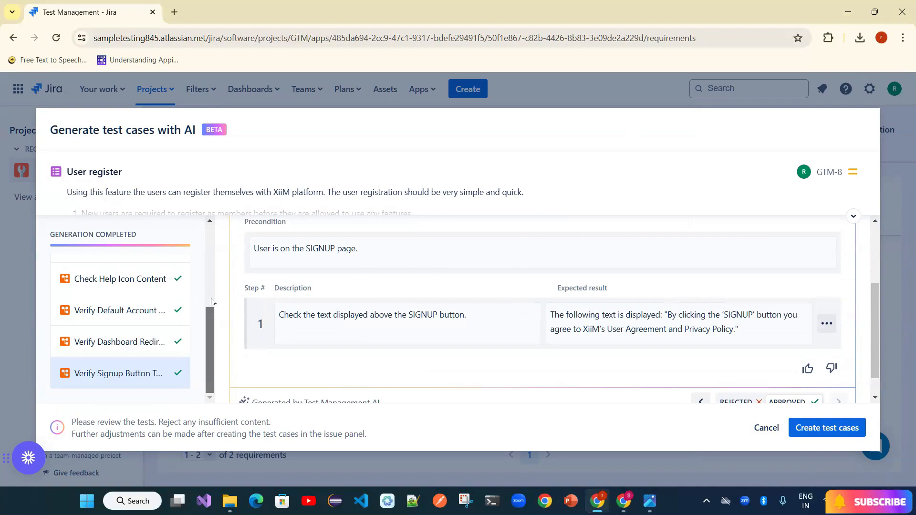
- Open the Verify Signup Link Visibility draft and review its two SIGNUP link steps
scroll(212, 302, "up", 4)
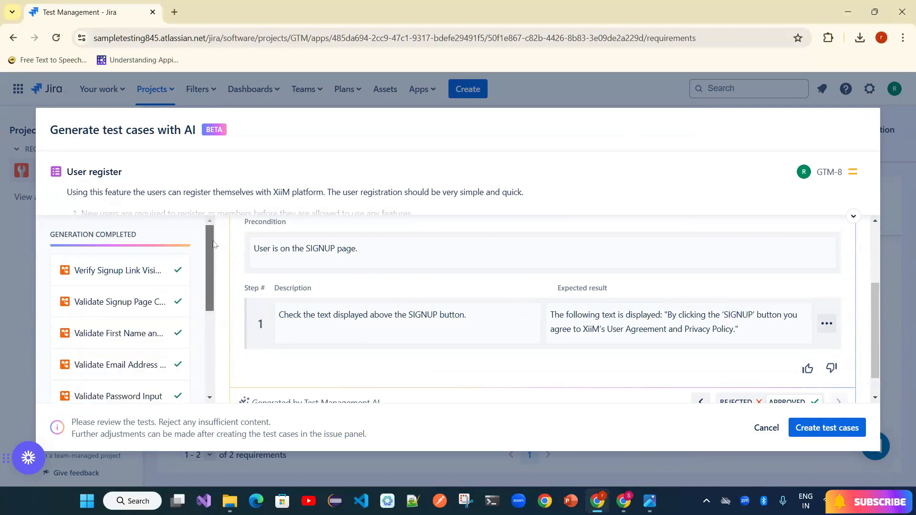
left_click(127, 279)
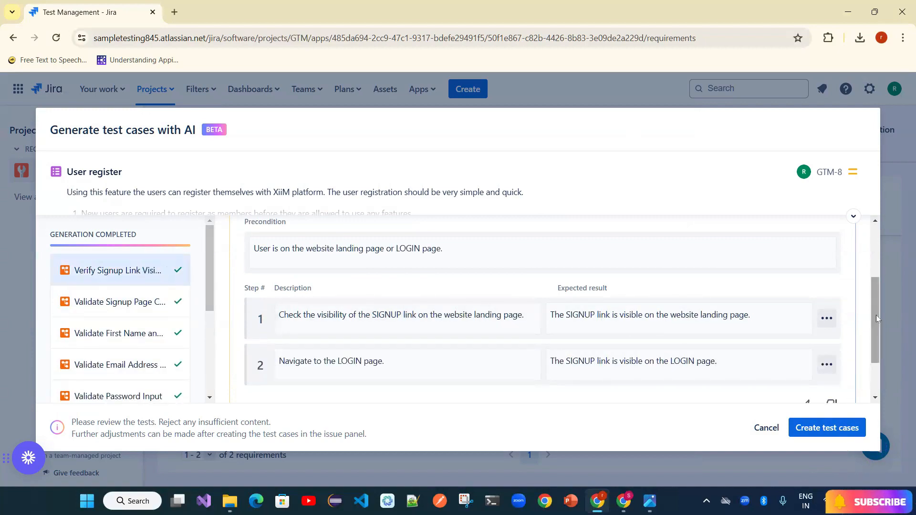
mouse_move(876, 315)
left_mouse_down()
mouse_move(878, 257)
mouse_move(882, 326)
left_mouse_up()
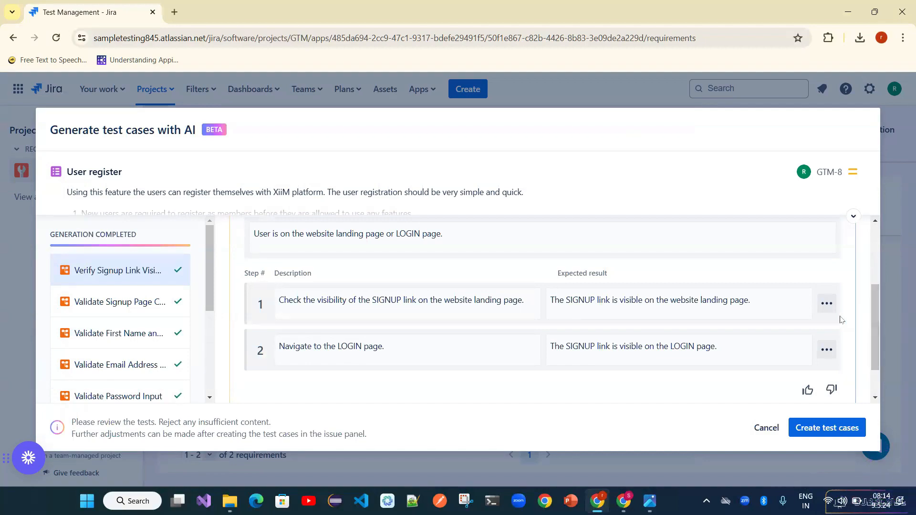
- Remove the stray characters from step 1's description in Verify Signup Link Visibility
left_click(416, 301)
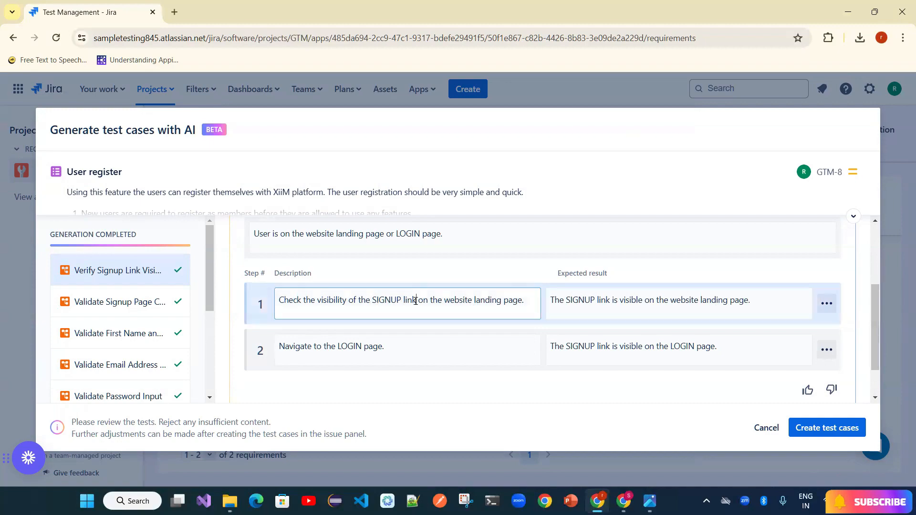
left_click(521, 296)
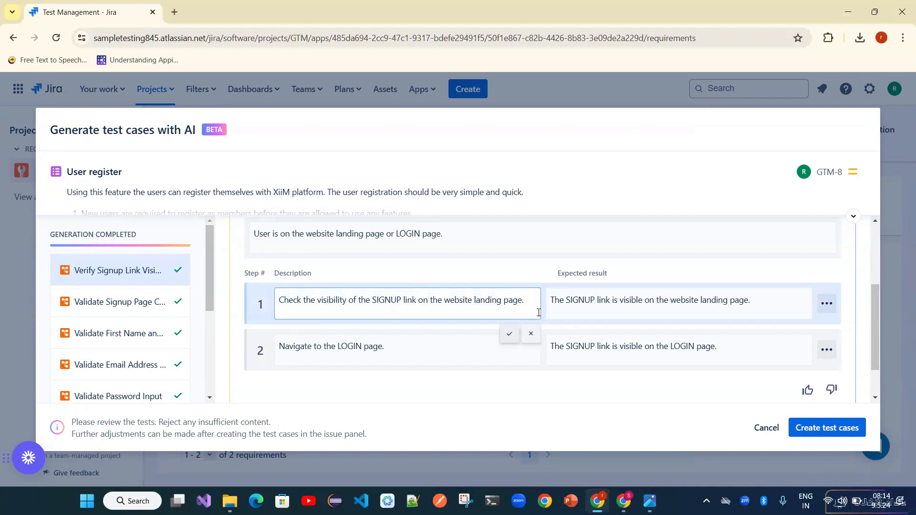
type("bvbvv")
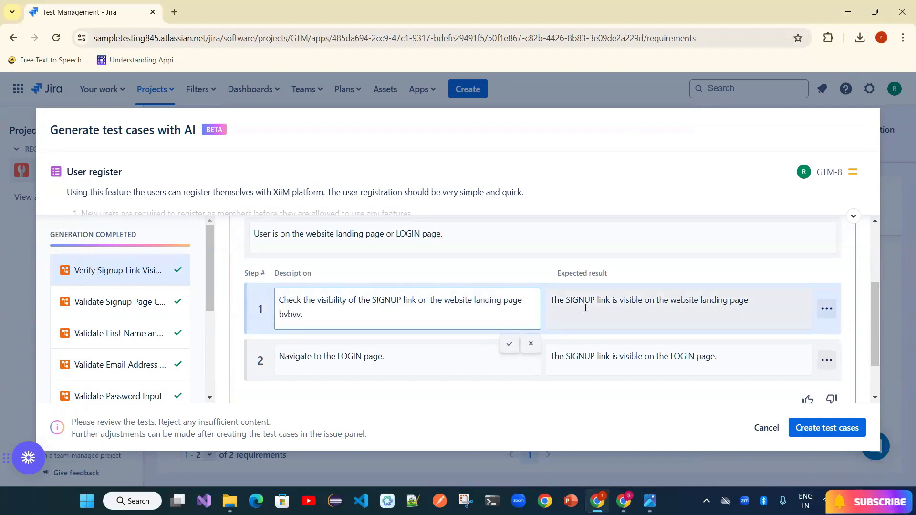
key("BackSpace")
key("BackSpace")
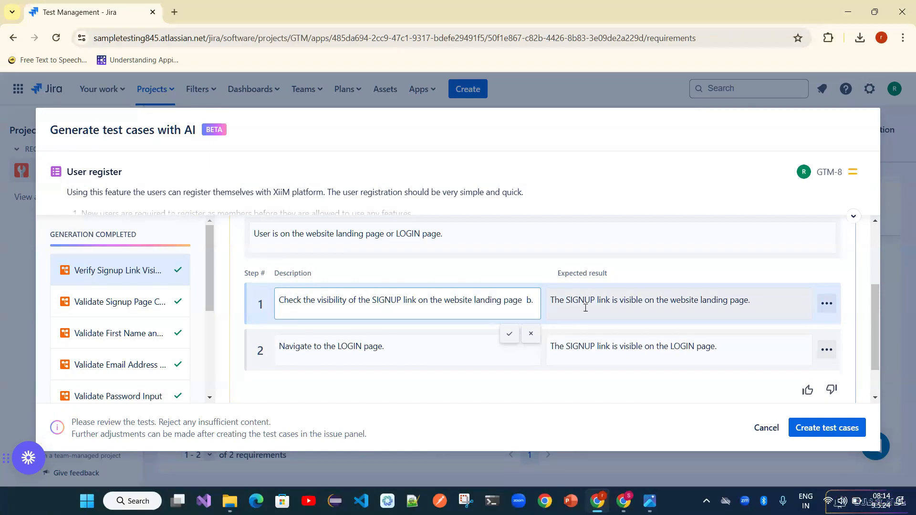
left_click(776, 307)
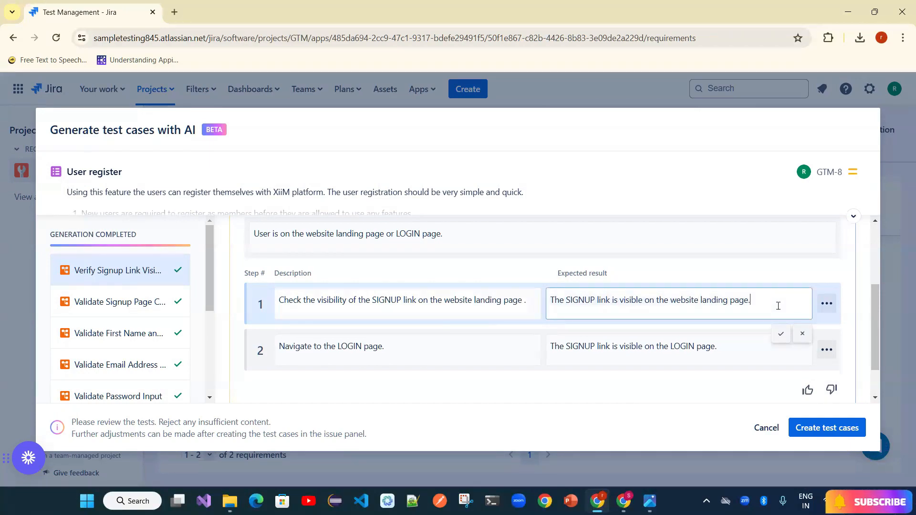
- Clone step 1, then delete the duplicated step 2
left_click(828, 305)
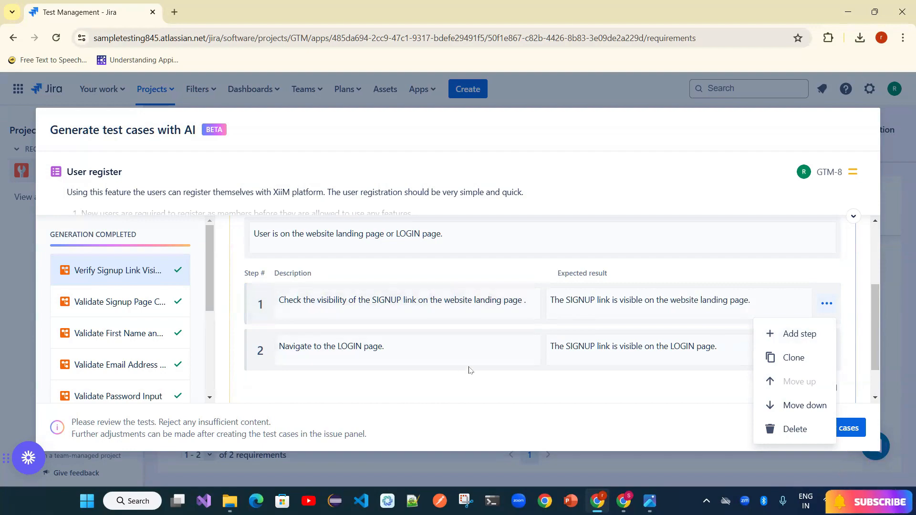
left_click(794, 358)
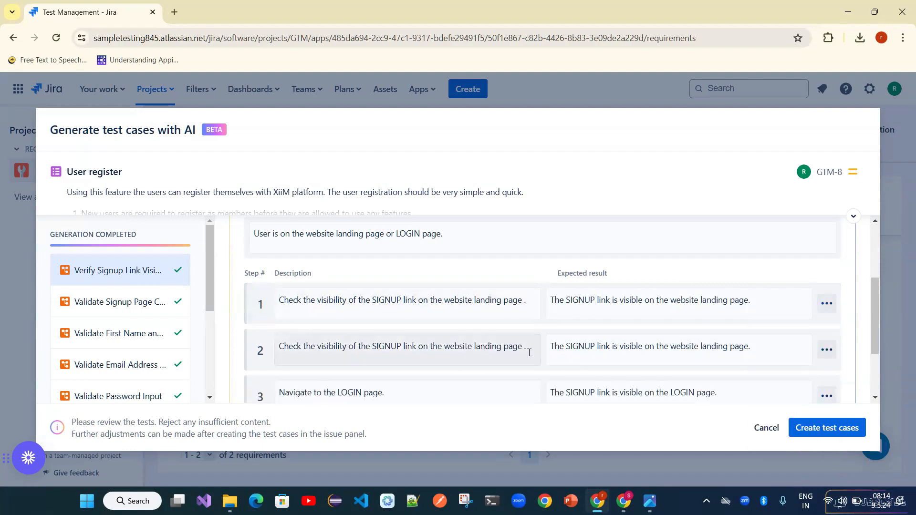
left_click_drag(879, 303, 879, 322)
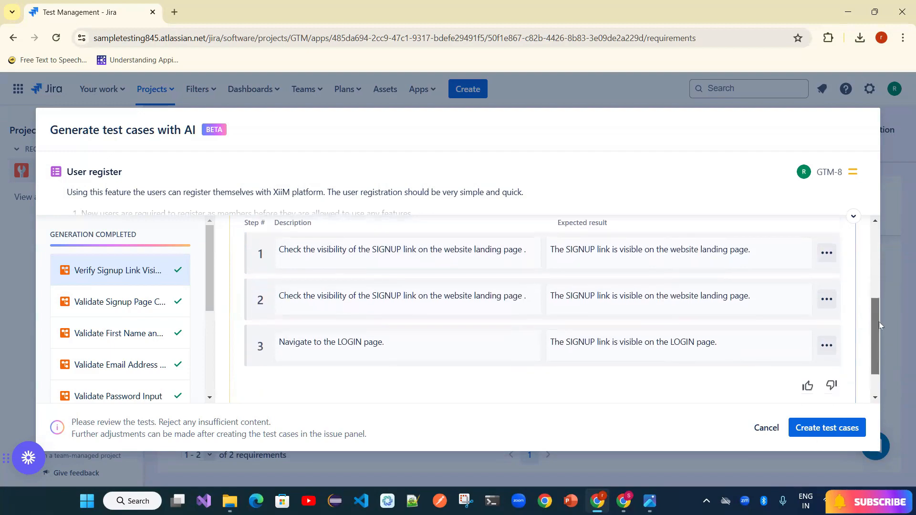
left_click(826, 299)
left_click(794, 424)
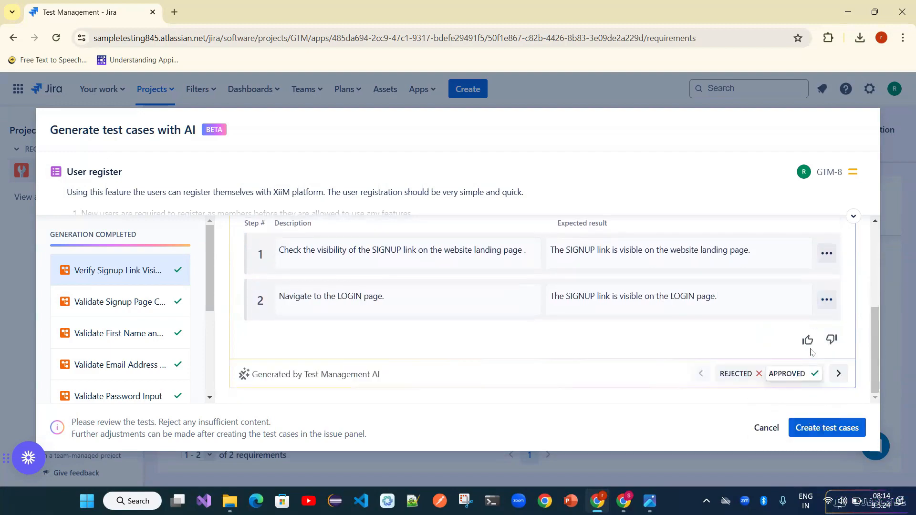
- Check step 2's actions and description, leaving them unchanged
left_click(826, 302)
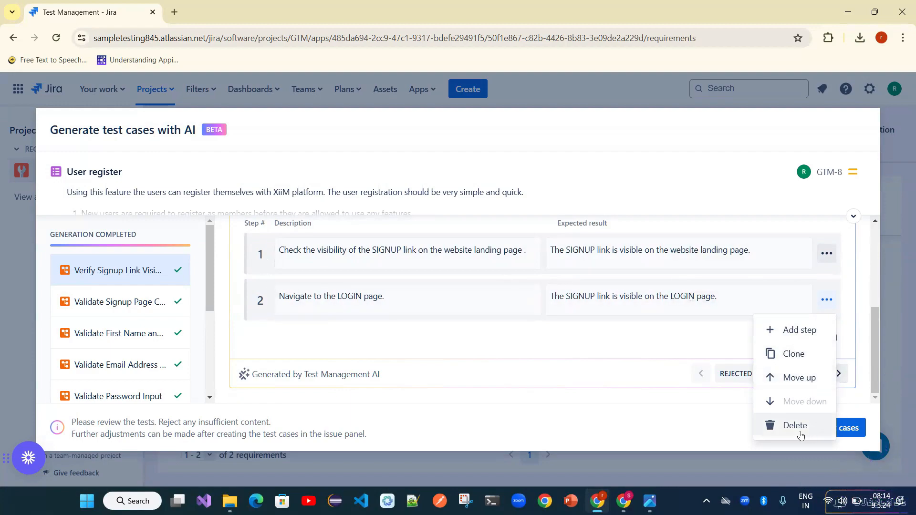
left_click(568, 350)
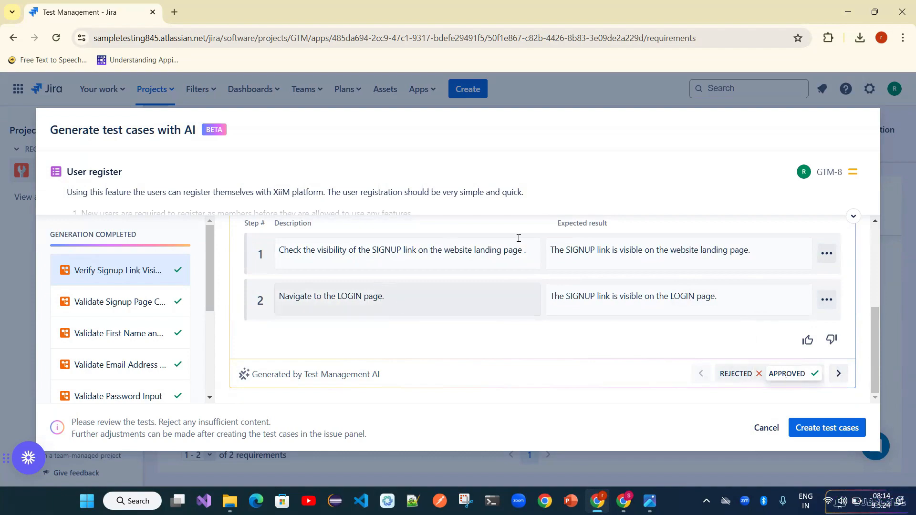
left_click(364, 296)
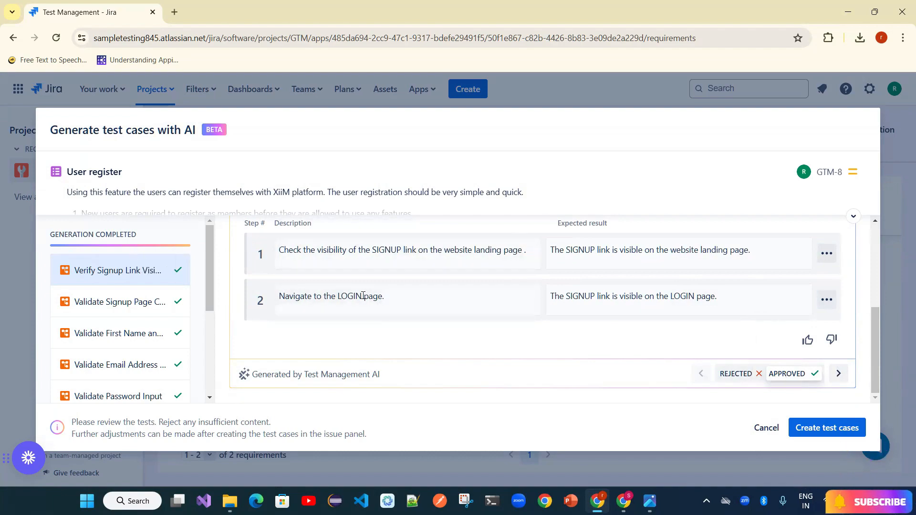
- Reject and then re-approve Verify Signup Link Visibility, and open the Validate Signup Page draft
left_click(742, 381)
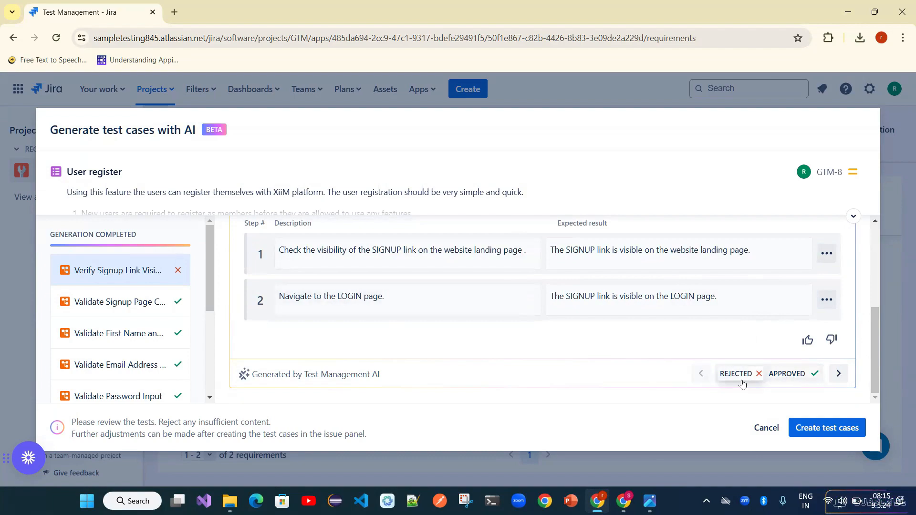
mouse_move(181, 279)
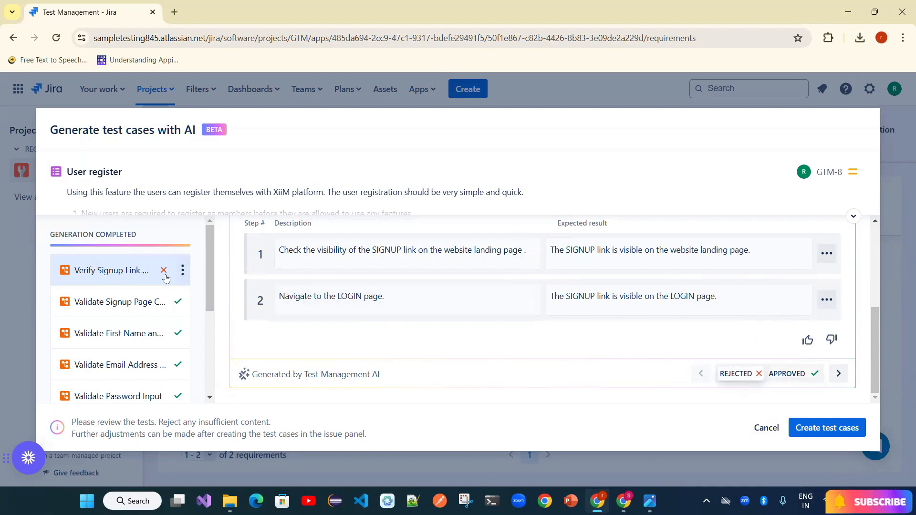
left_click(181, 272)
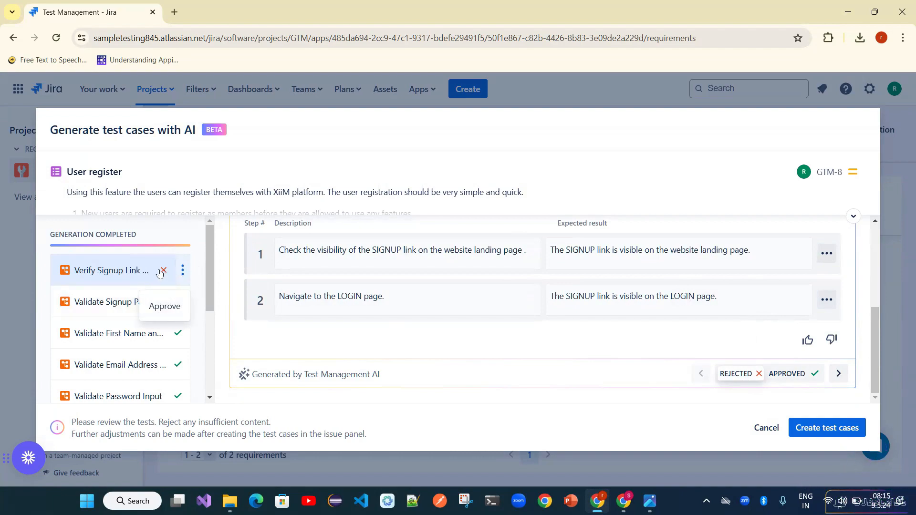
left_click(163, 305)
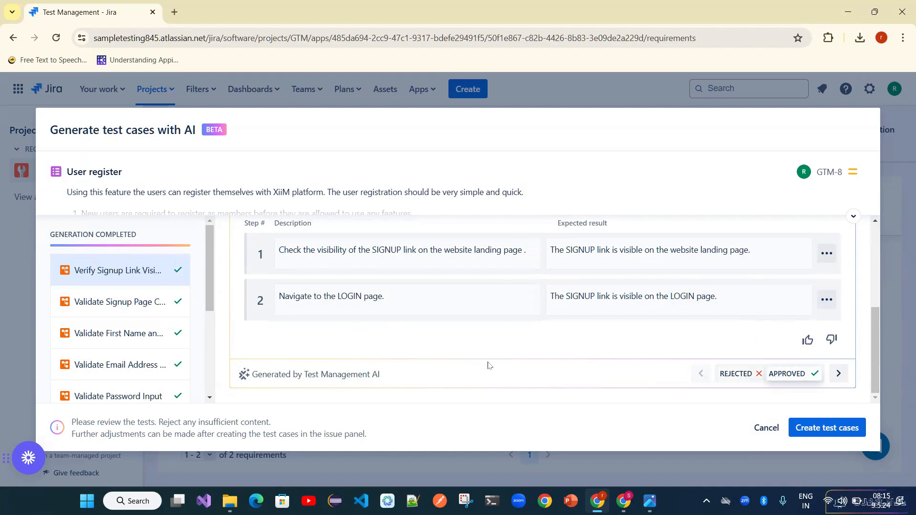
left_click(162, 304)
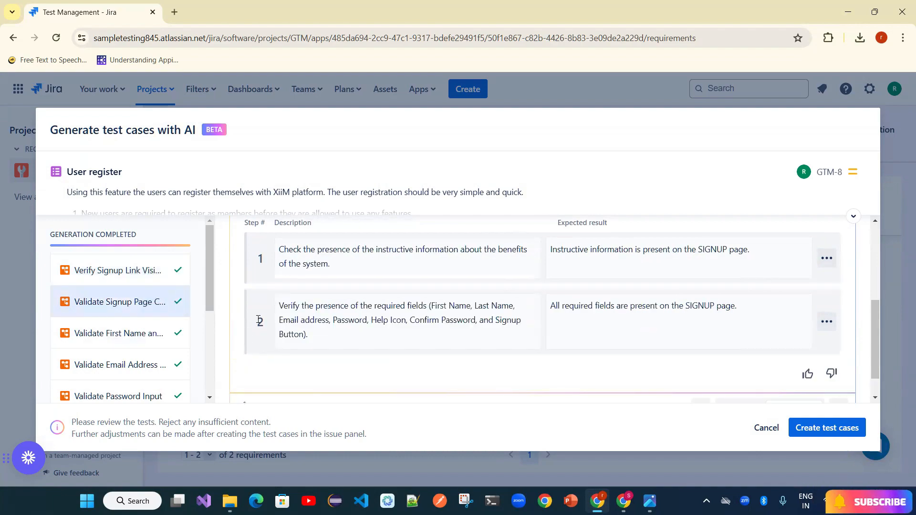
- Open the Validate First Name and Last Name Input draft and read through its four steps
scroll(537, 296, "up", 2)
scroll(538, 297, "down", 2)
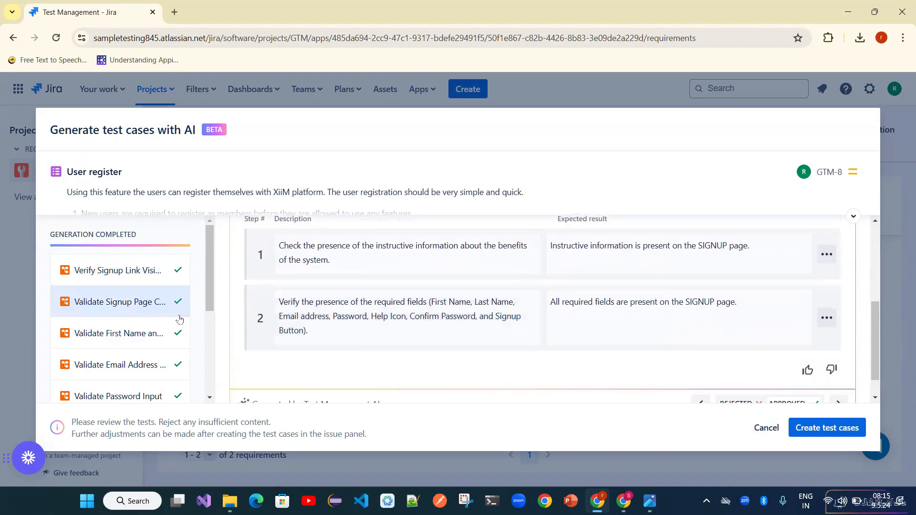
left_click(167, 334)
scroll(468, 312, "down", 3)
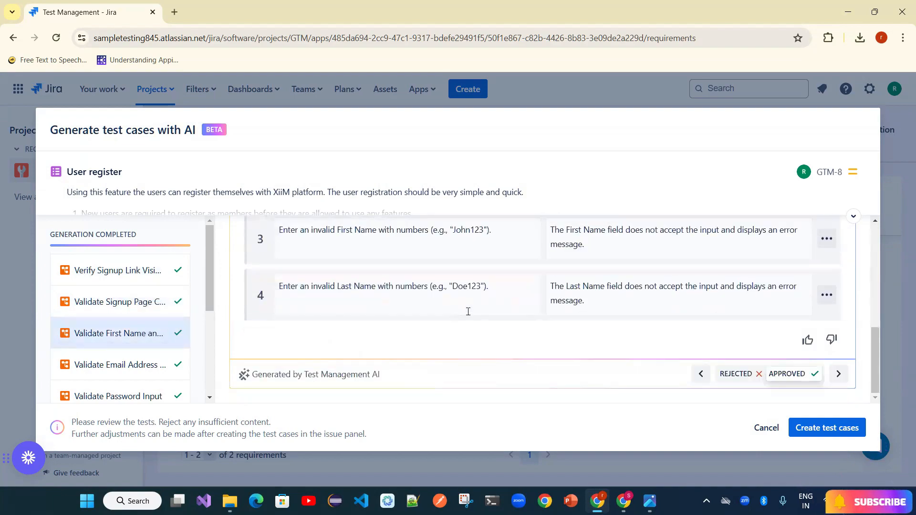
scroll(468, 311, "up", 5)
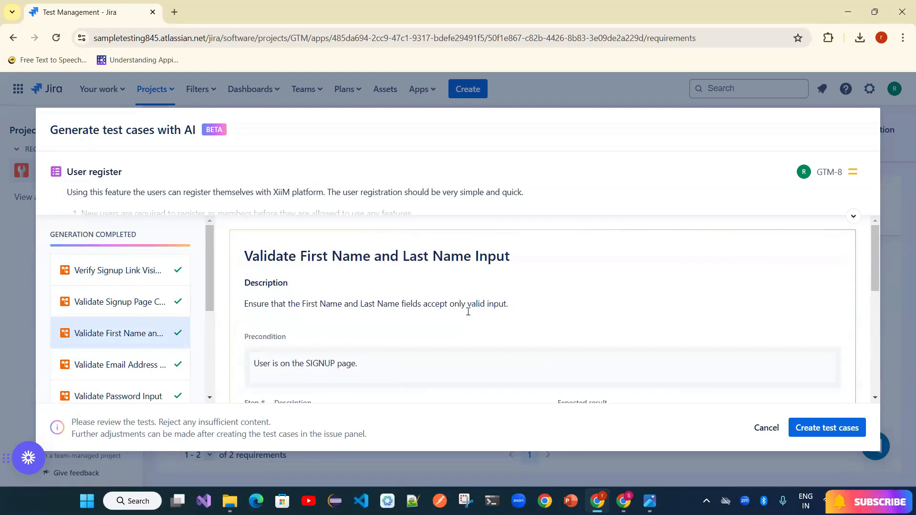
scroll(469, 312, "down", 4)
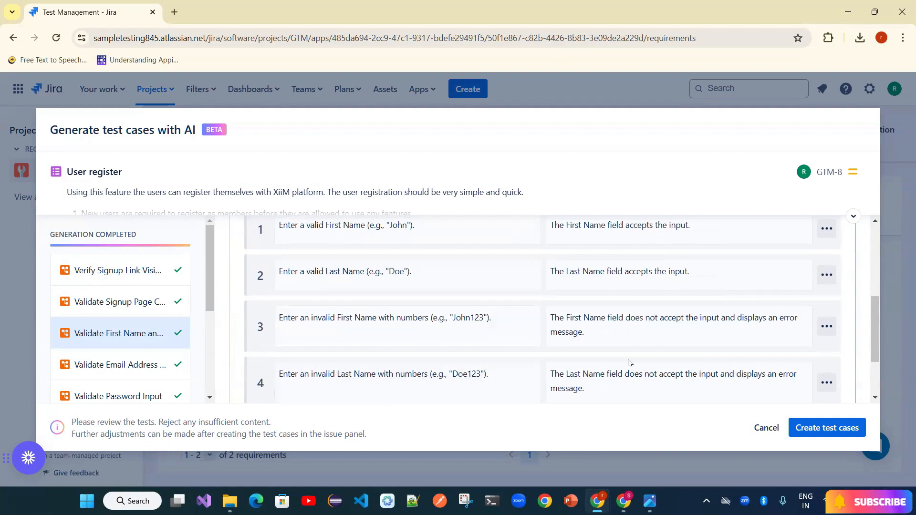
scroll(628, 363, "down", 2)
left_click(112, 368)
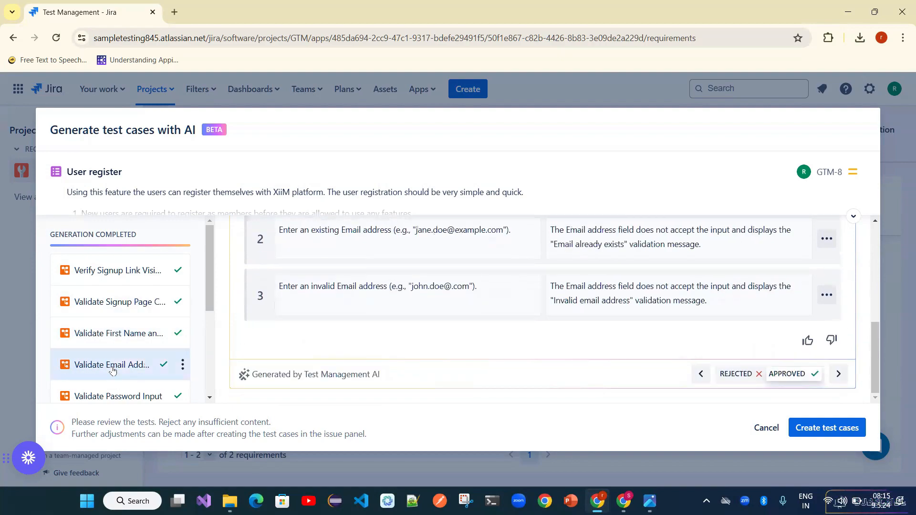
left_click(129, 337)
scroll(525, 308, "up", 1)
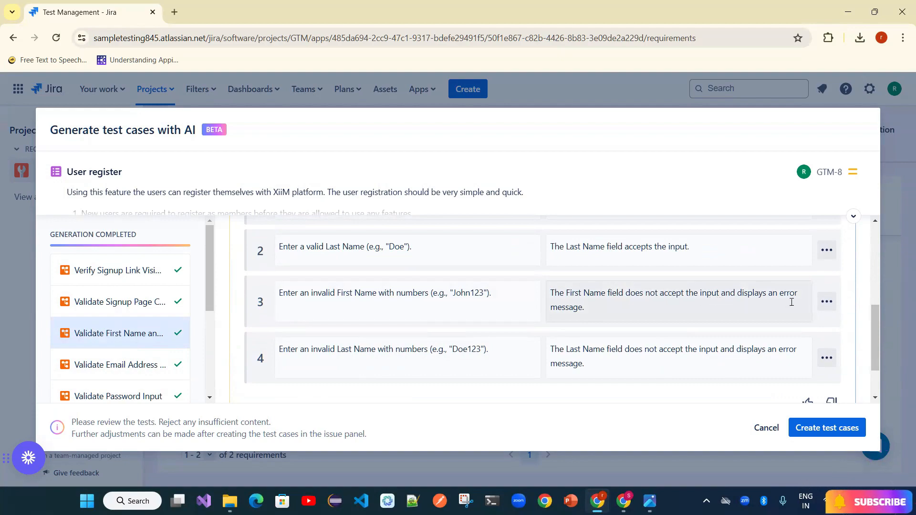
- Append '(Ex: FirstName should not allow numbers)' to step 3's expected result, then open Validate Email Address
left_click(650, 313)
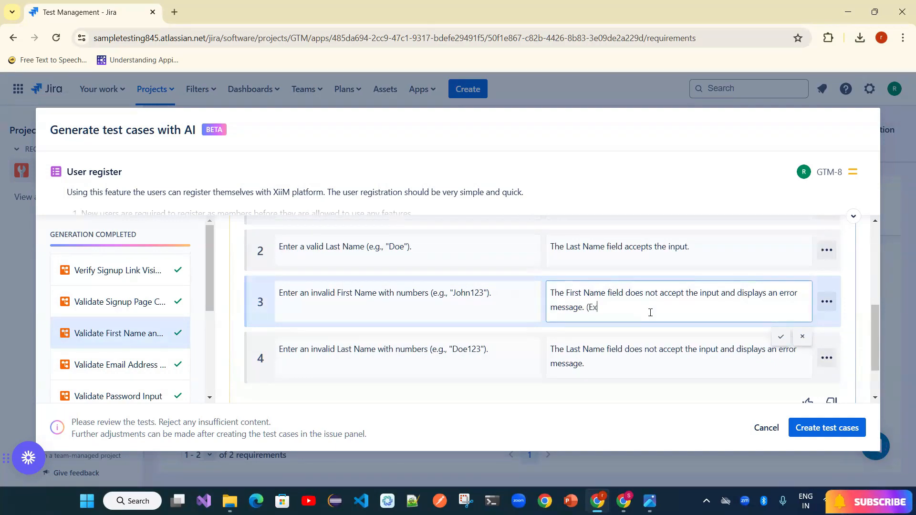
type("(Ex: Firstan")
key("BackSpace")
key("BackSpace")
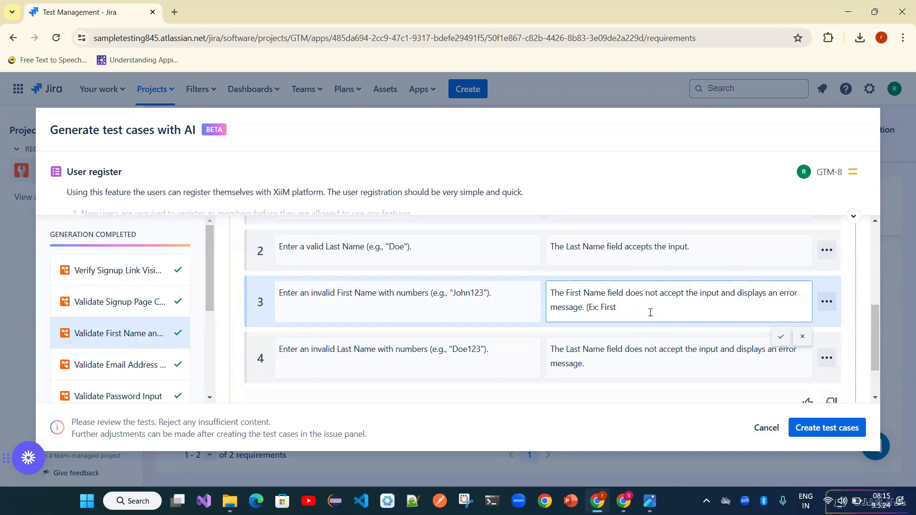
type("Name s")
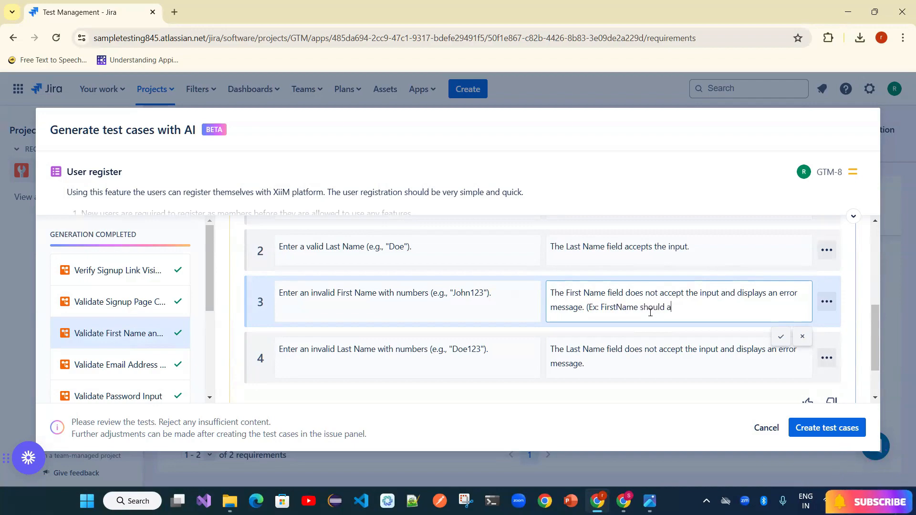
type("hould not allow numbers)")
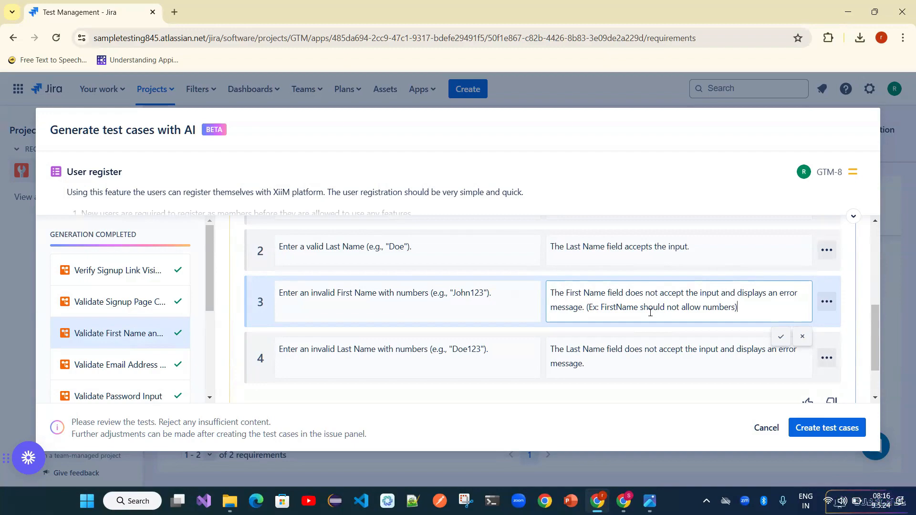
left_click(100, 367)
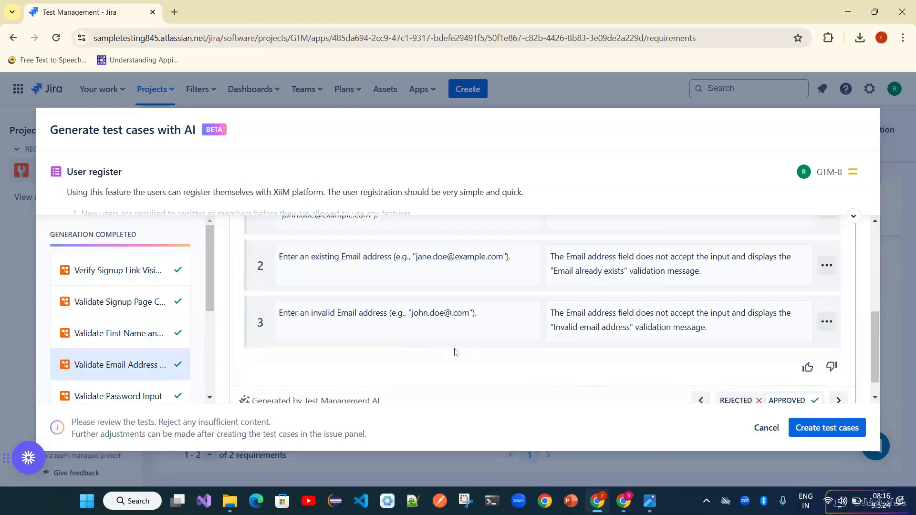
- Review the Validate Password Input and Validate Confirm Password drafts
scroll(455, 352, "down", 1)
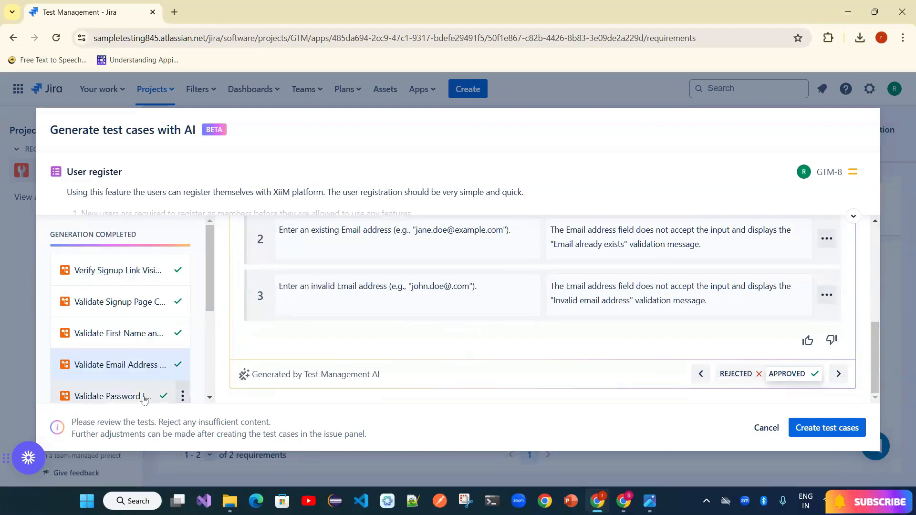
left_click(127, 394)
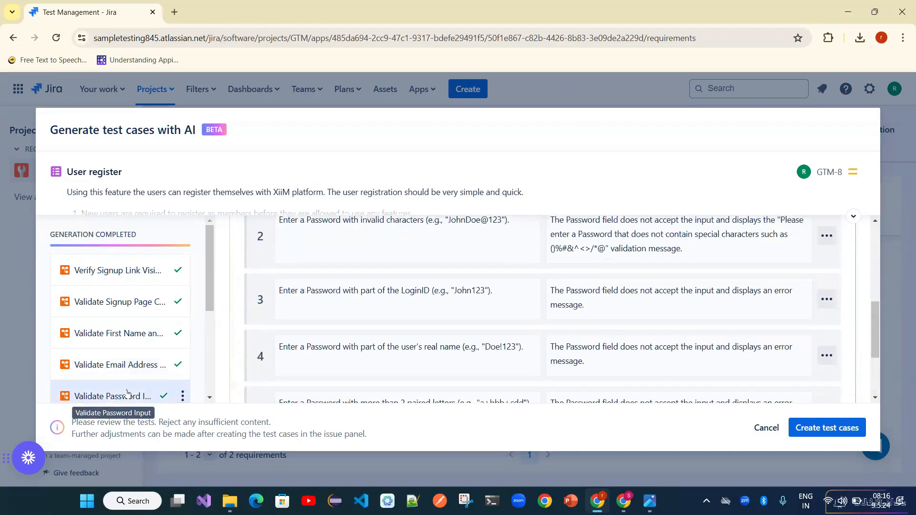
scroll(127, 394, "down", 2)
left_click(137, 340)
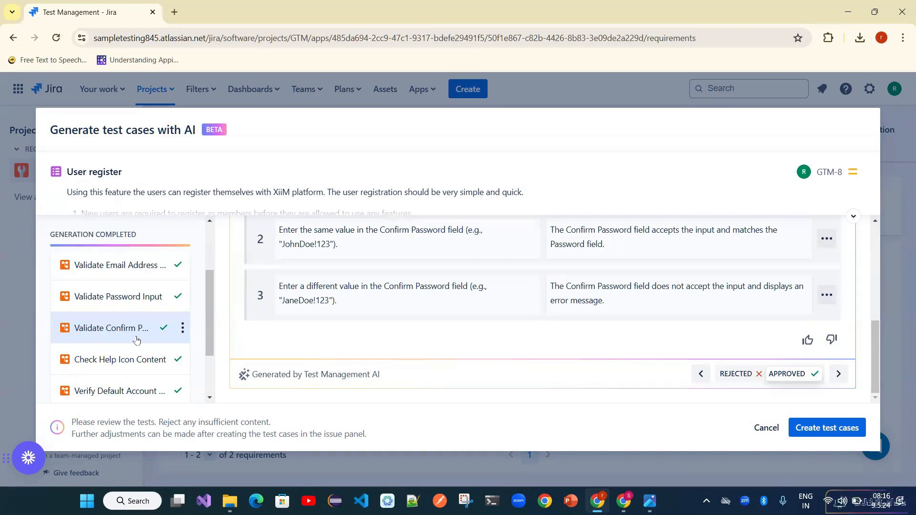
- Check the Verify Default Account draft and create the 10 approved test cases
scroll(137, 340, "down", 2)
left_click(137, 337)
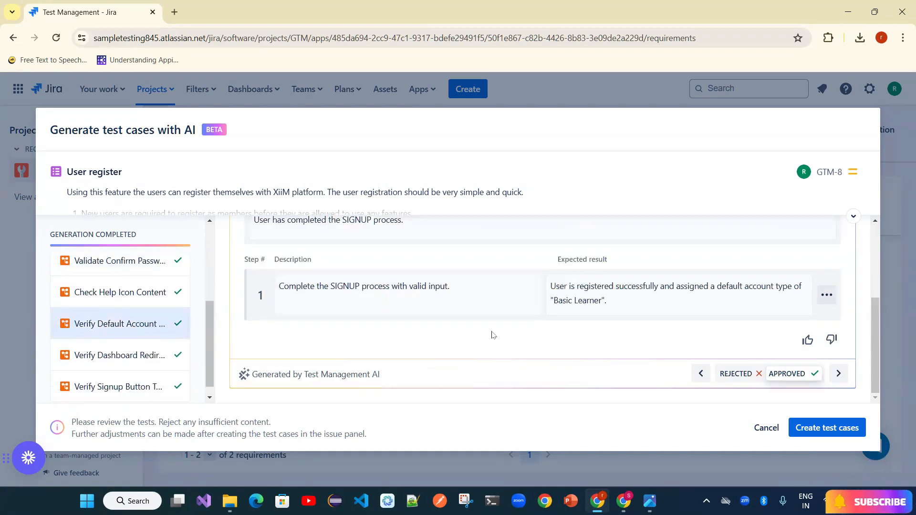
left_click(828, 428)
- Finish test creation and browse all 16 test cases under My test cases in Test Design
left_click(828, 428)
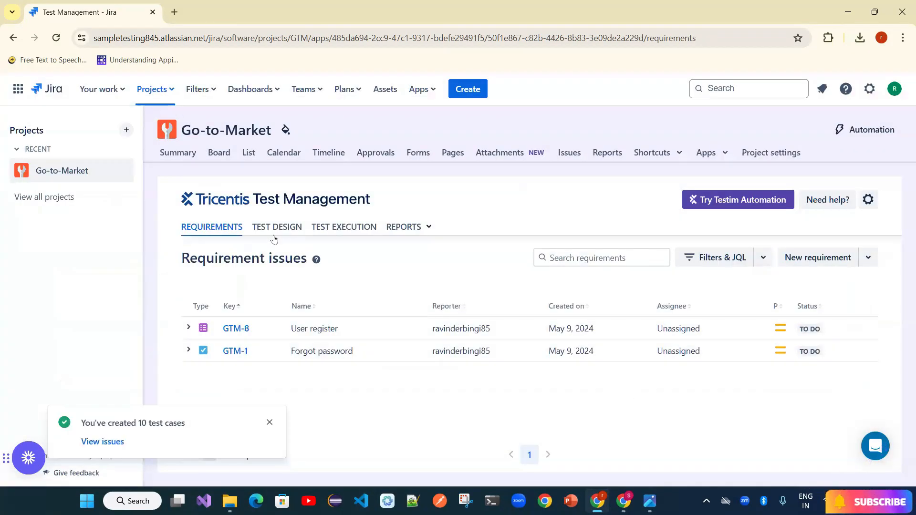
left_click(272, 232)
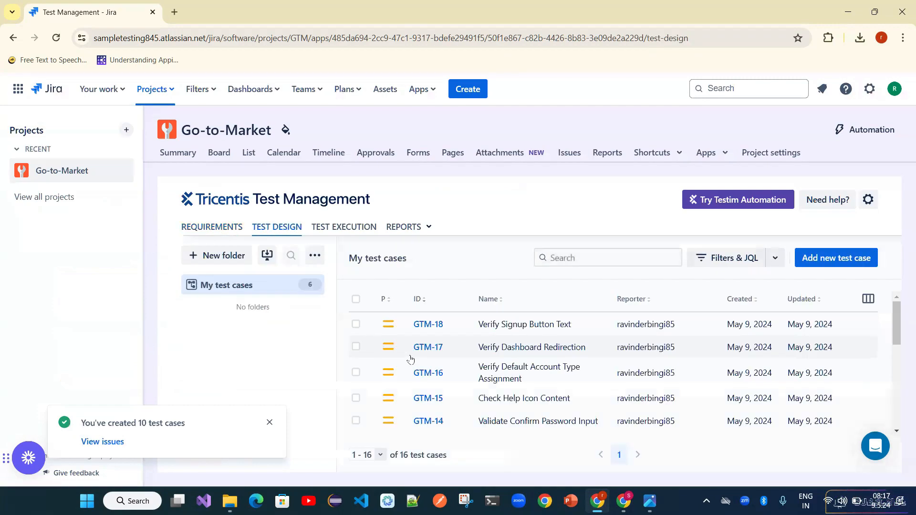
scroll(410, 359, "down", 4)
scroll(411, 359, "down", 2)
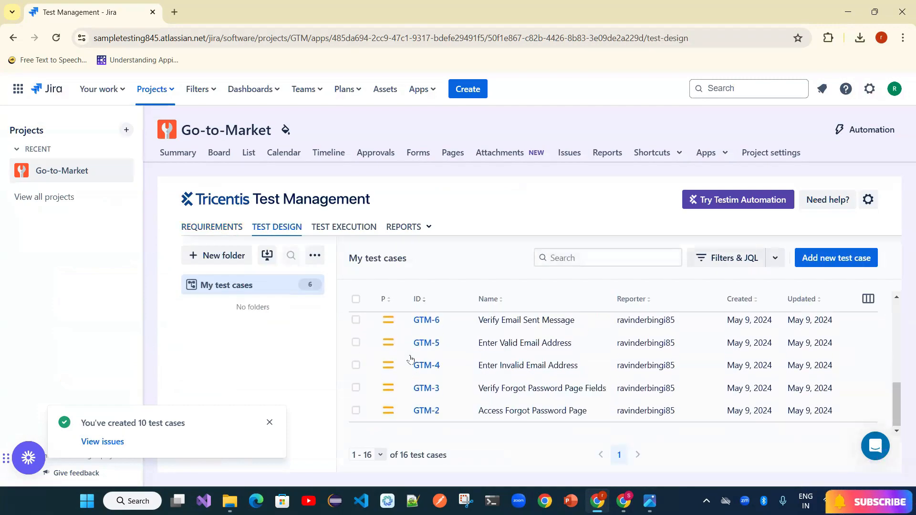
scroll(411, 359, "up", 3)
scroll(411, 359, "up", 3)
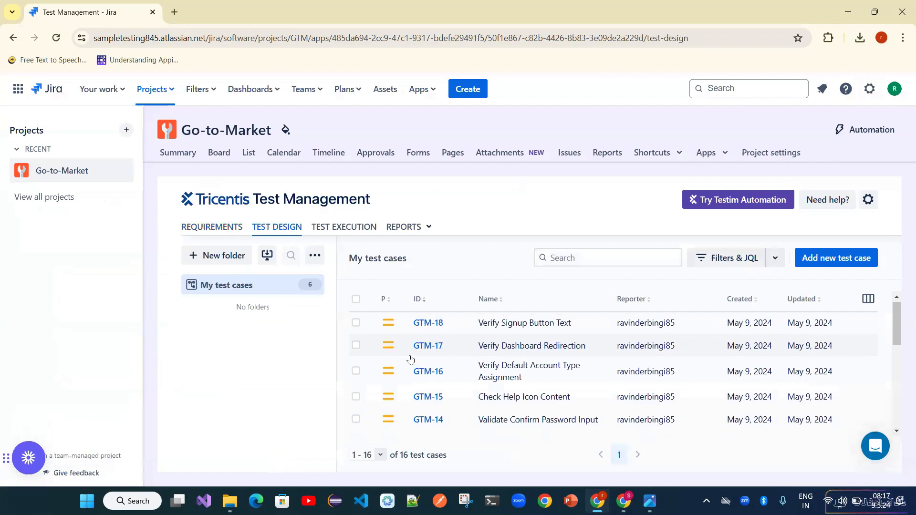
scroll(411, 359, "down", 5)
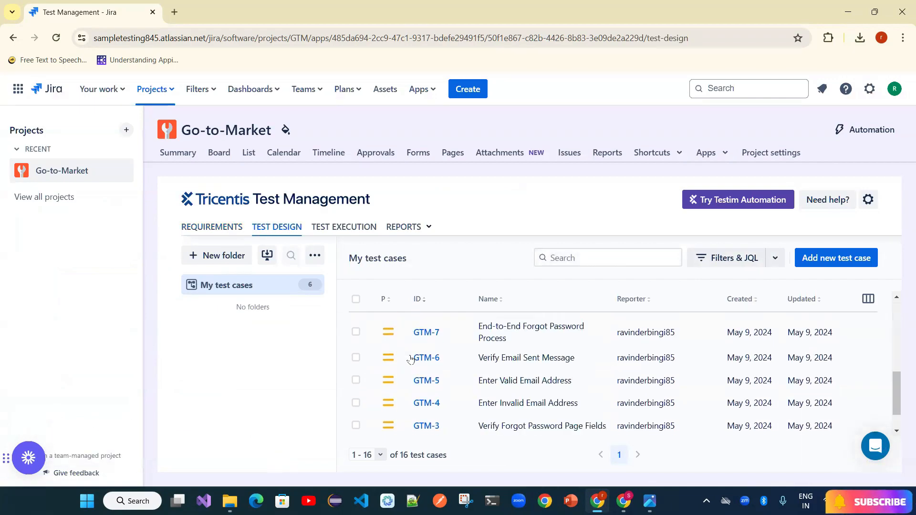
scroll(411, 359, "up", 4)
scroll(410, 359, "up", 1)
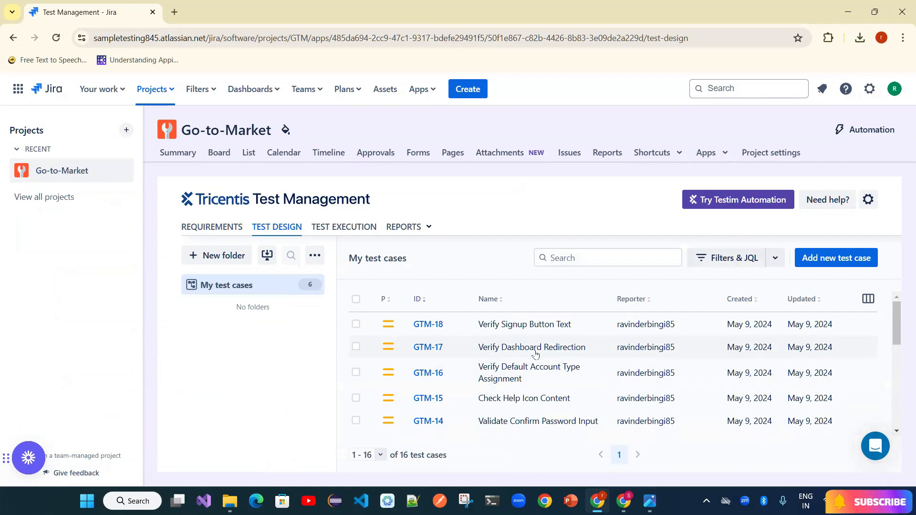
- Add the folders 'Forgot Password' and 'SignUp' under My test cases
left_click(220, 258)
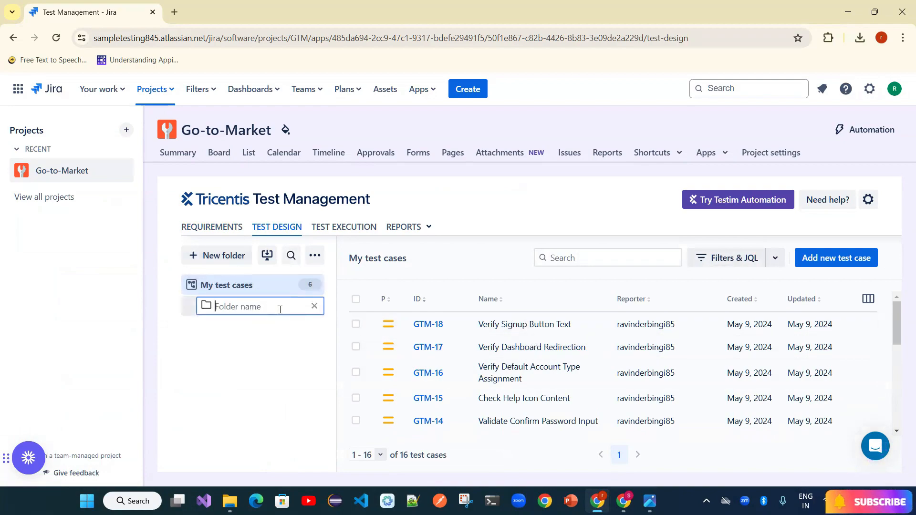
type("Forgot Password")
key("Return")
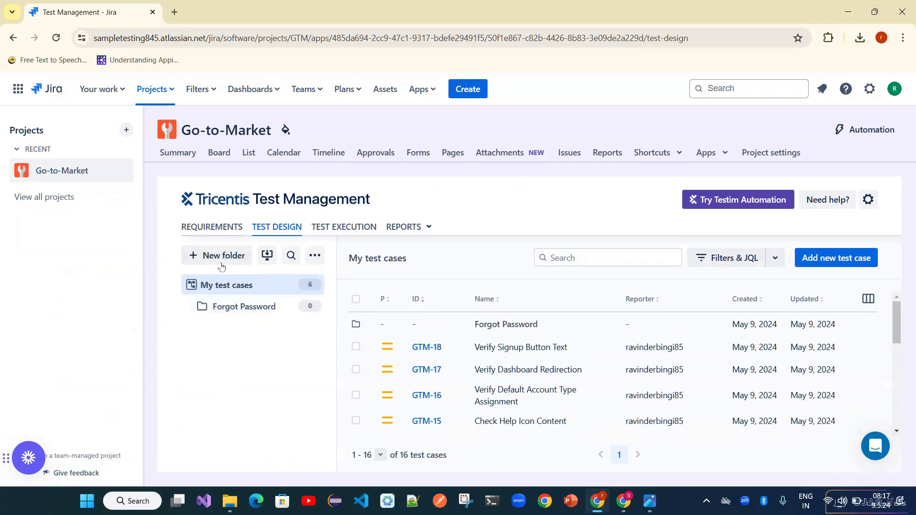
left_click(217, 256)
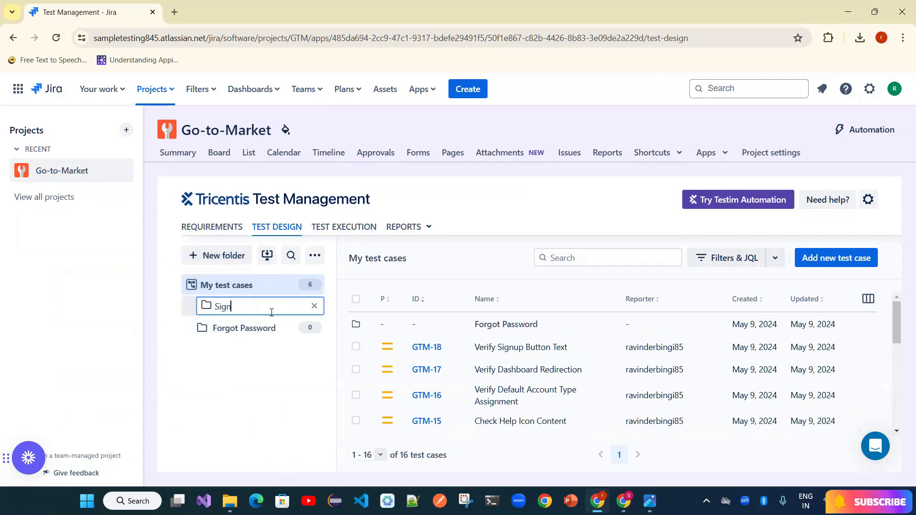
key("Return")
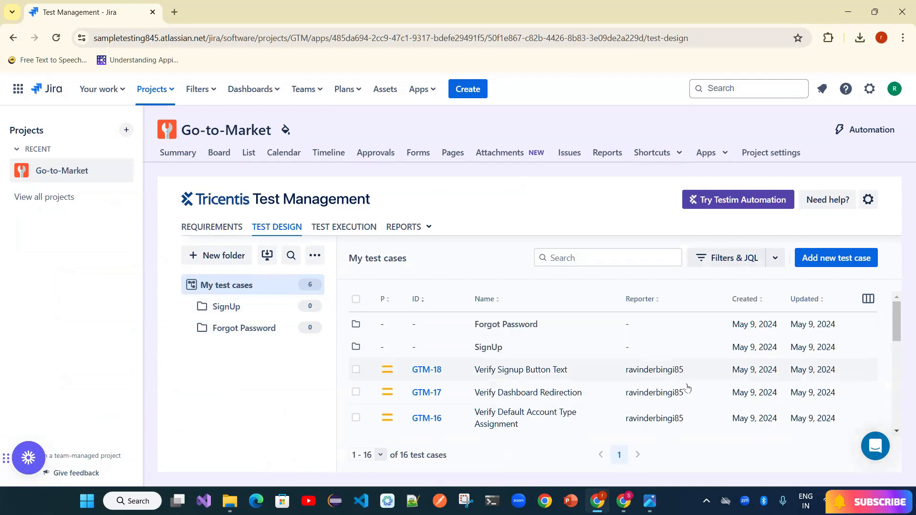
- Sort test cases by Updated and select GTM-2 through GTM-5
scroll(902, 345, "down", 3)
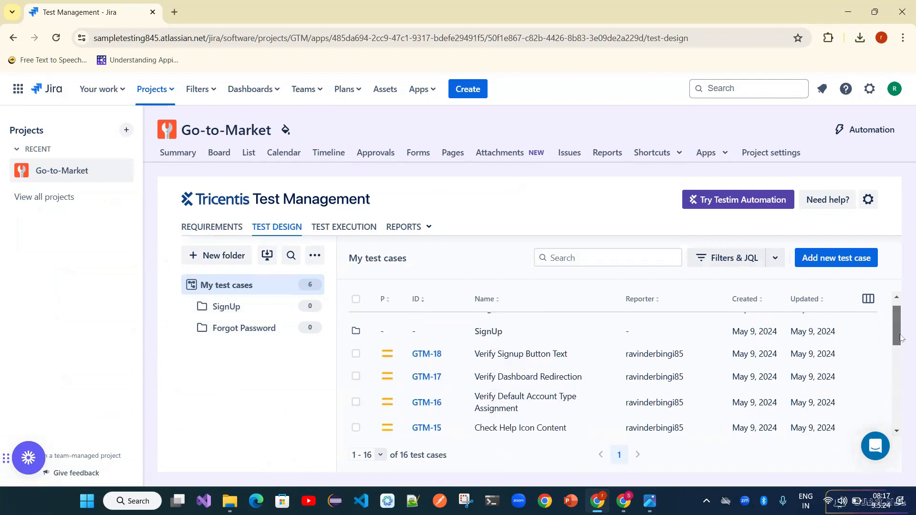
left_click_drag(899, 351, 901, 374)
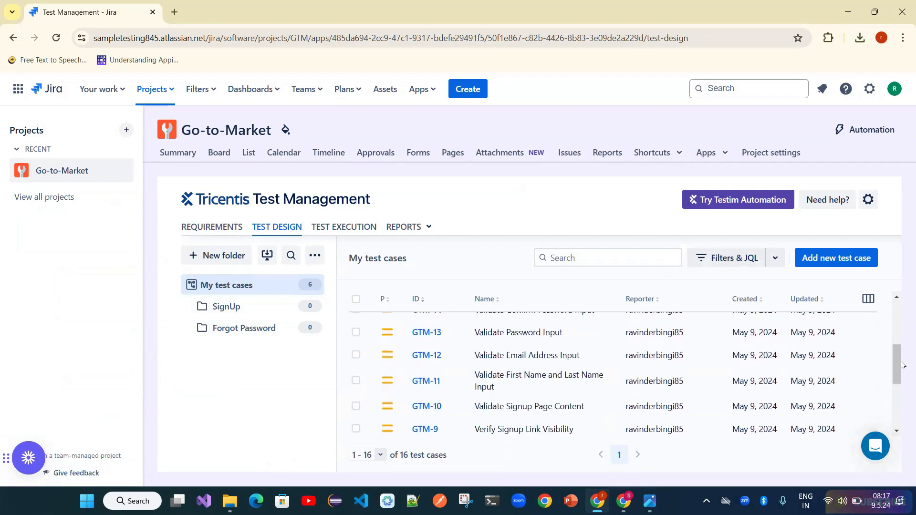
left_click(809, 307)
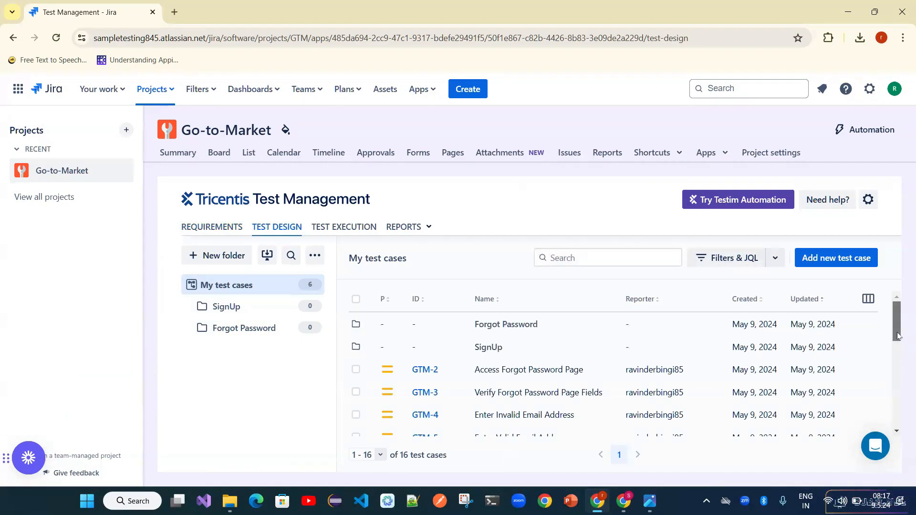
left_click(355, 370)
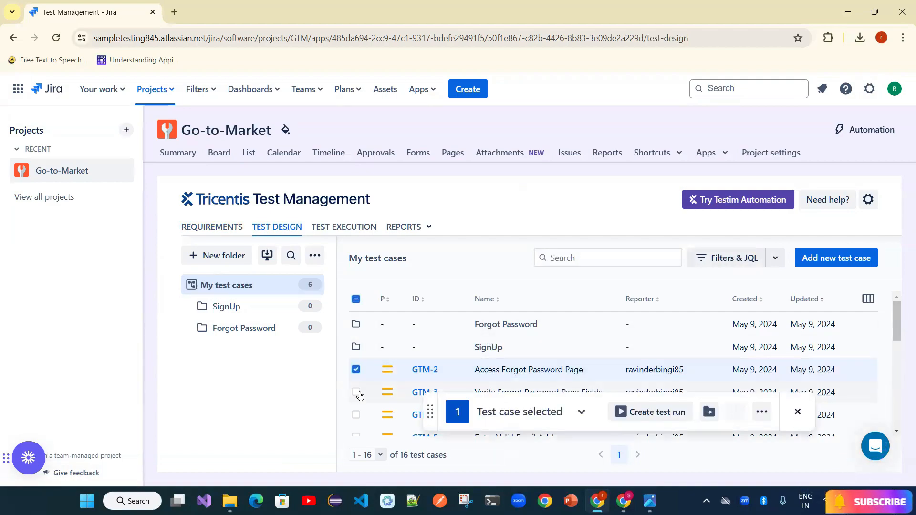
left_click(356, 392)
left_click(356, 415)
left_click(359, 434)
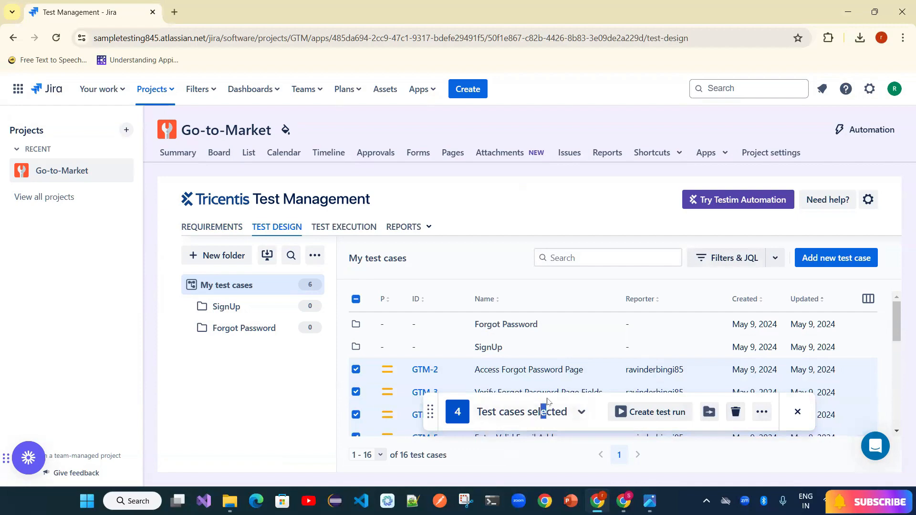
- Add GTM-6 and GTM-7 to the selection and move all six into Forgot Password
left_click_drag(591, 399, 606, 430)
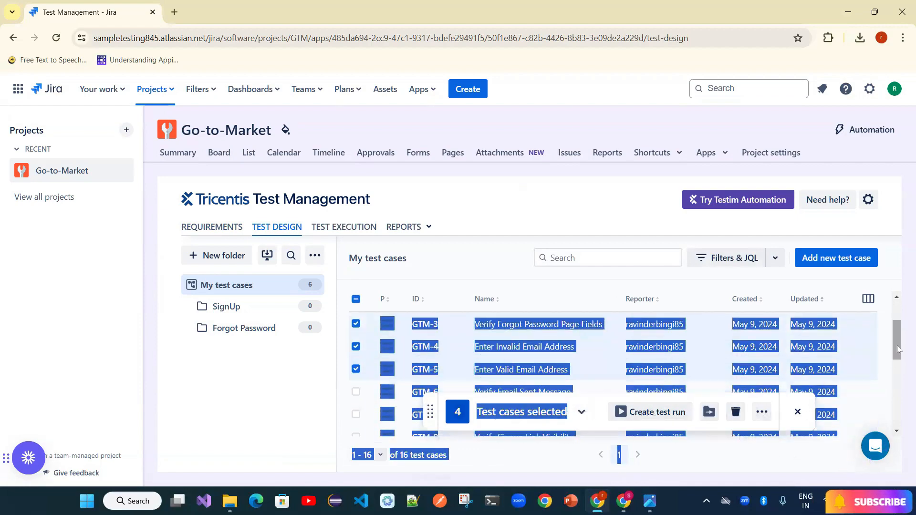
left_click(230, 399)
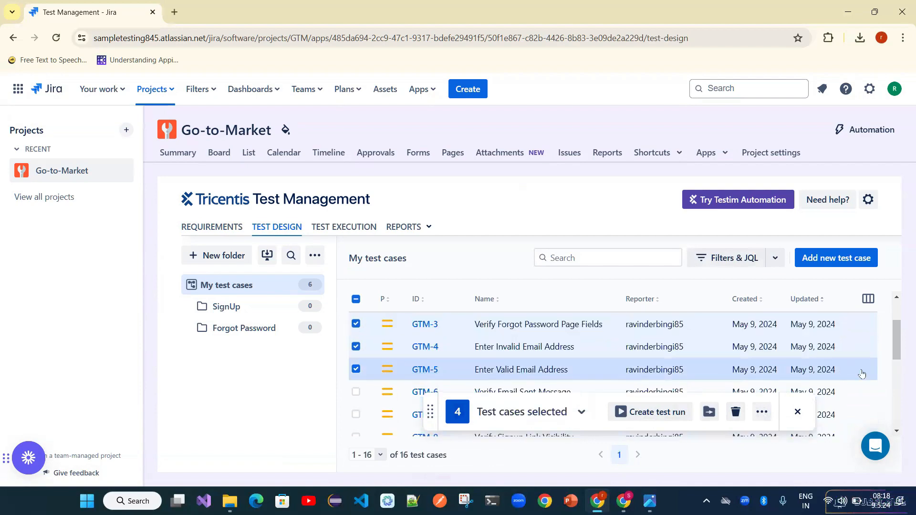
left_click_drag(898, 351, 900, 371)
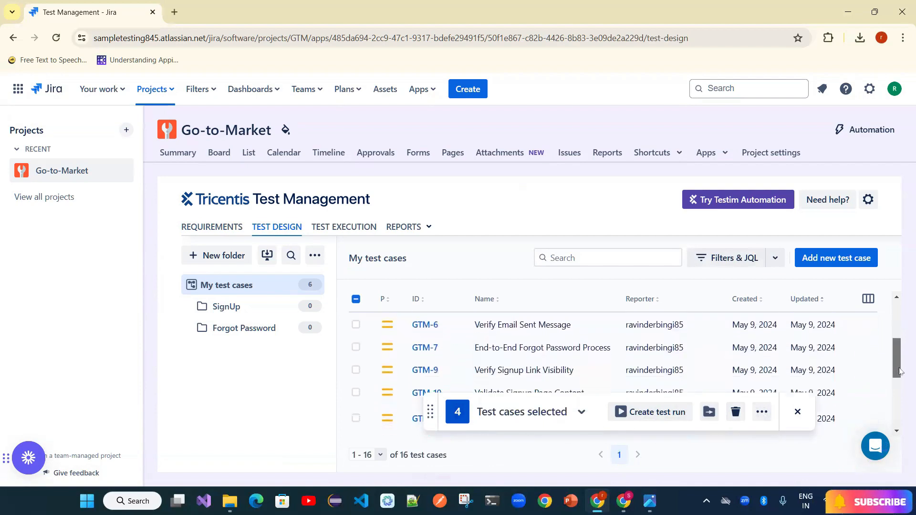
left_click(356, 324)
left_click(356, 348)
left_click_drag(892, 366, 894, 352)
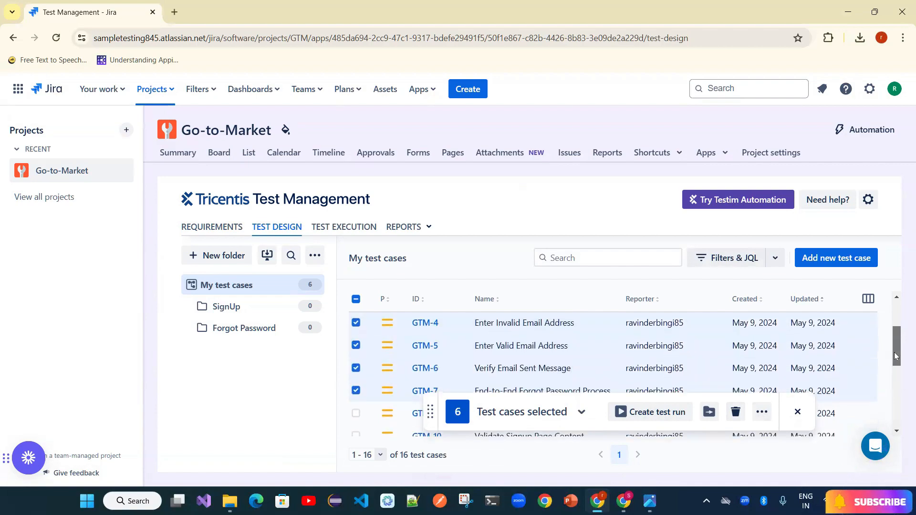
left_click(576, 418)
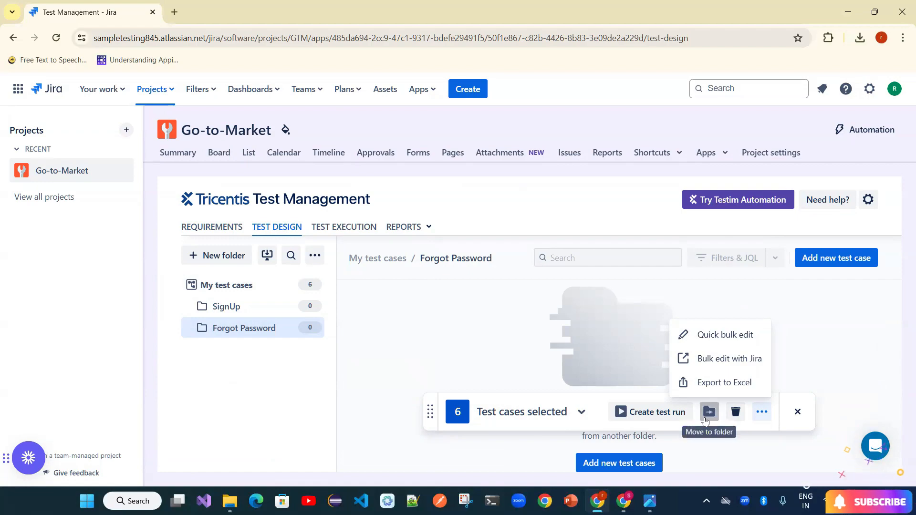
left_click(707, 418)
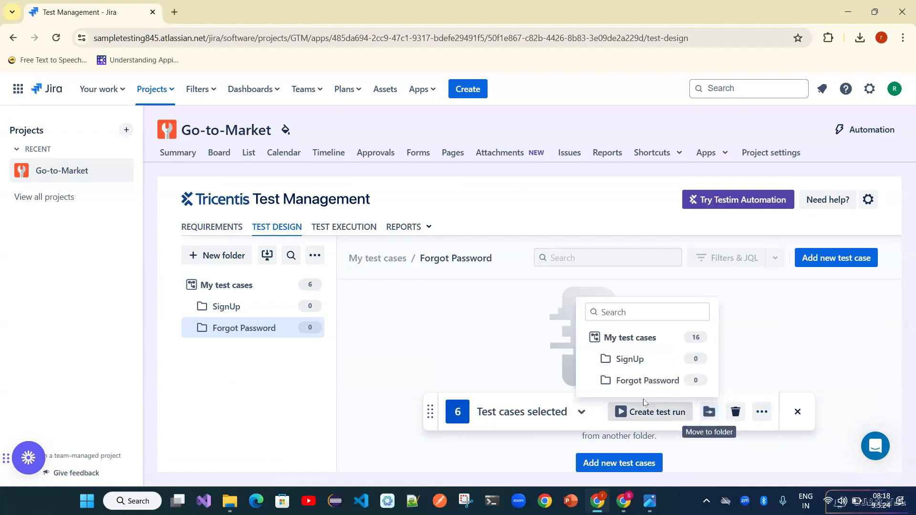
left_click(635, 380)
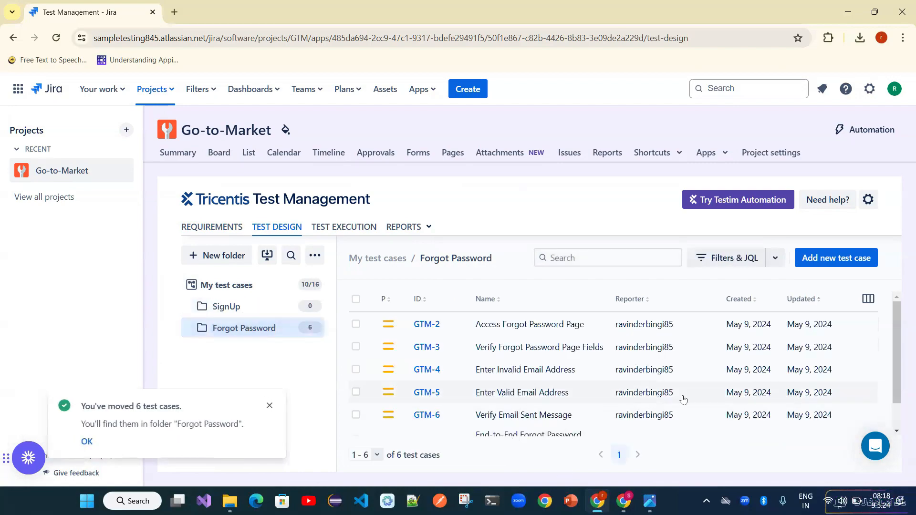
- After checking the SignUp folder, select test cases GTM-9 through GTM-14 in the full list
left_click(230, 313)
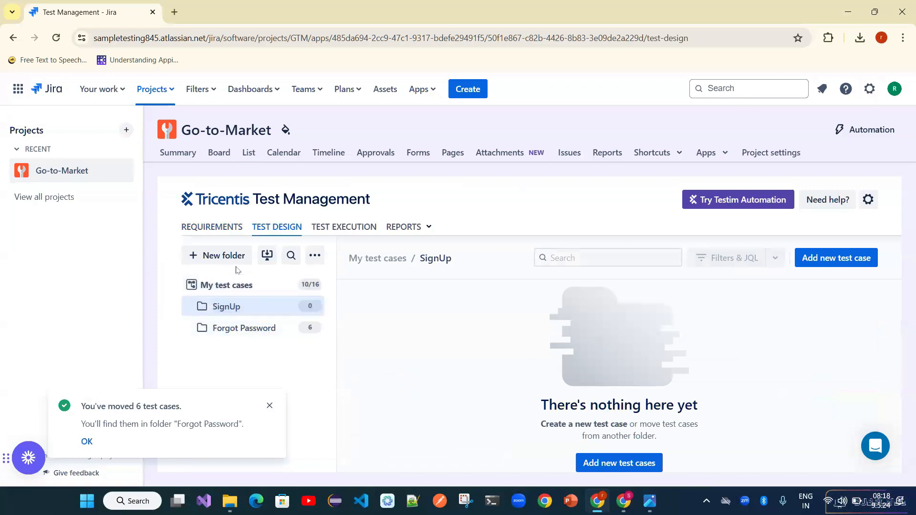
left_click(238, 286)
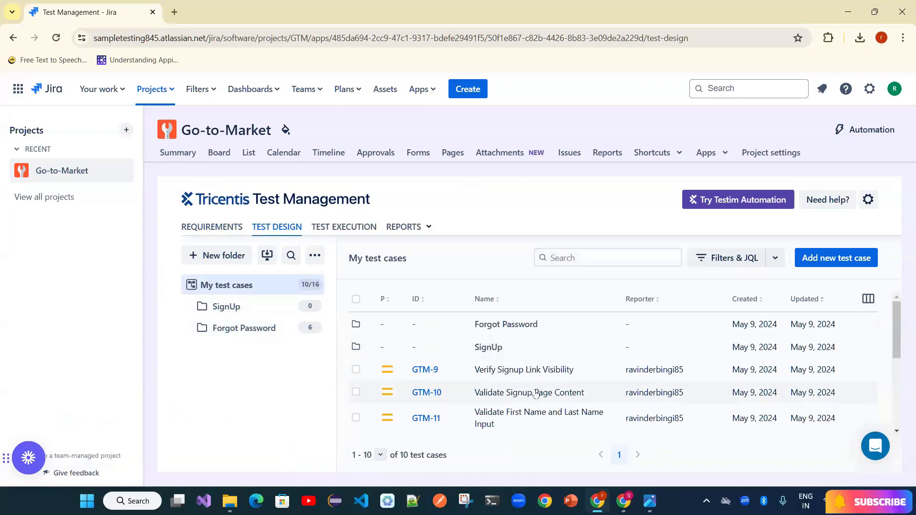
left_click(356, 369)
left_click(356, 392)
left_click(356, 418)
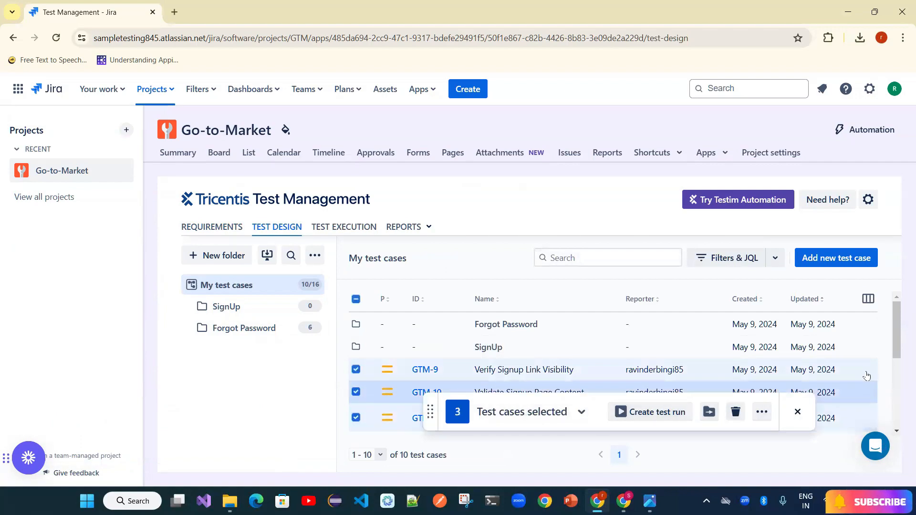
left_click_drag(897, 351, 899, 388)
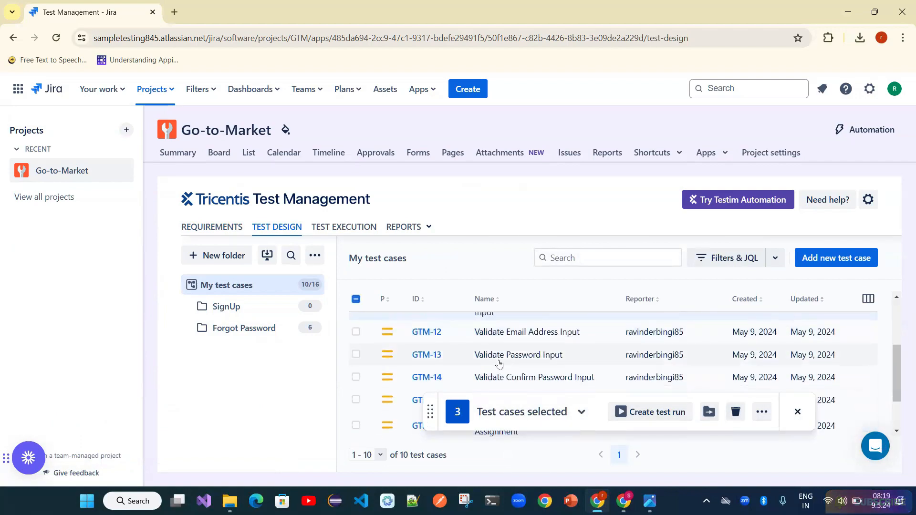
left_click(356, 332)
left_click(356, 354)
left_click(356, 378)
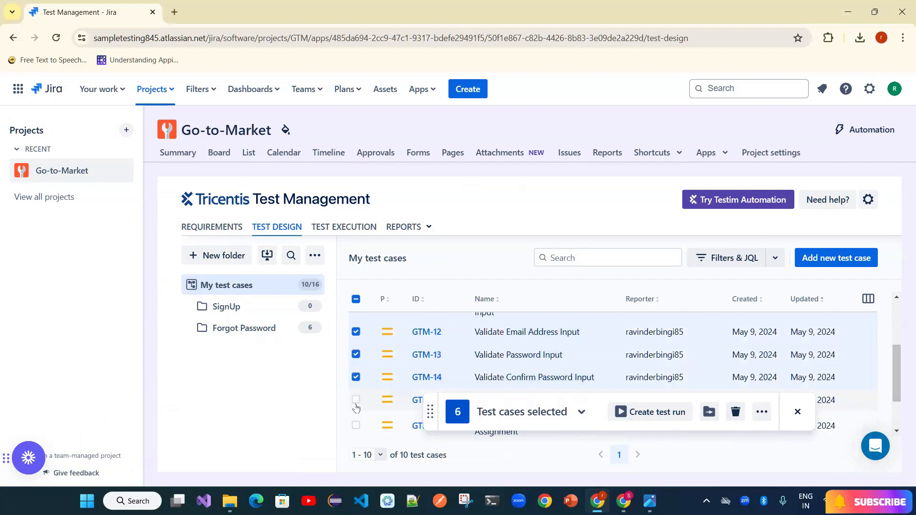
- Add GTM-17 and GTM-18 to the selection and move all ten into the SignUp folder
scroll(774, 402, "down", 2)
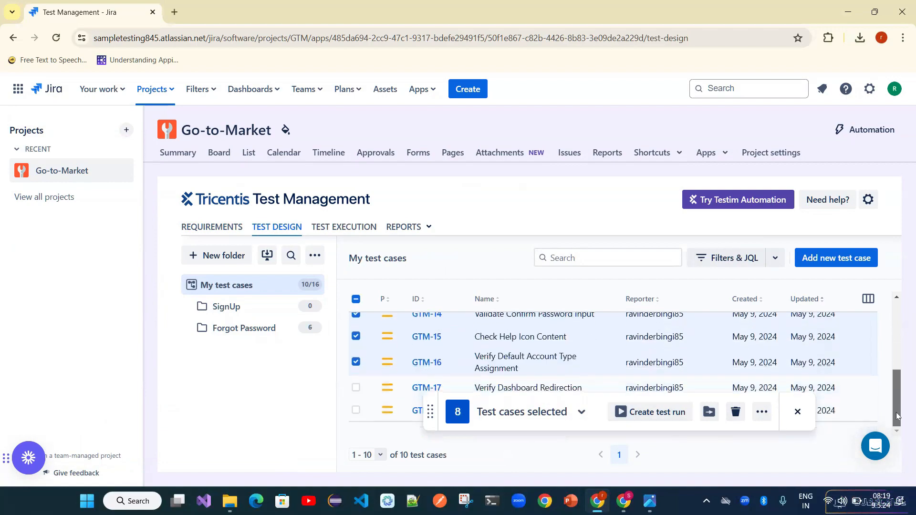
left_click(356, 387)
left_click(356, 410)
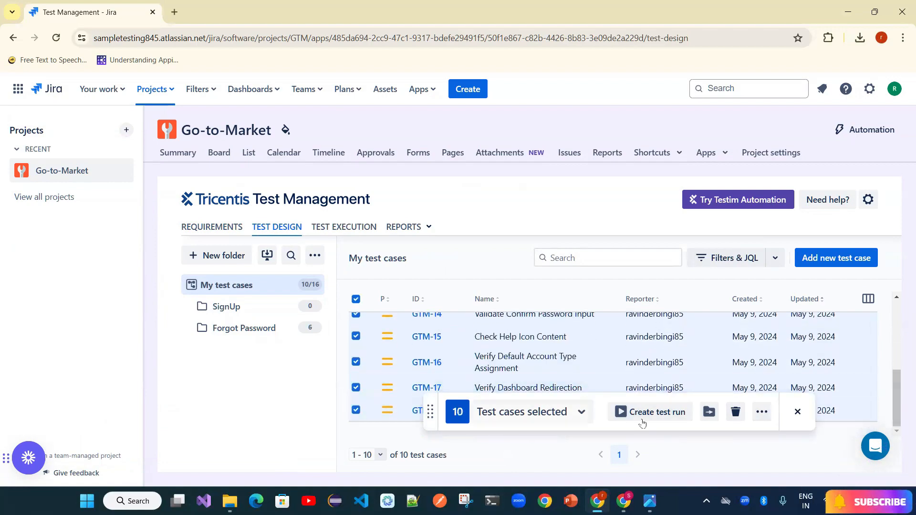
left_click(710, 412)
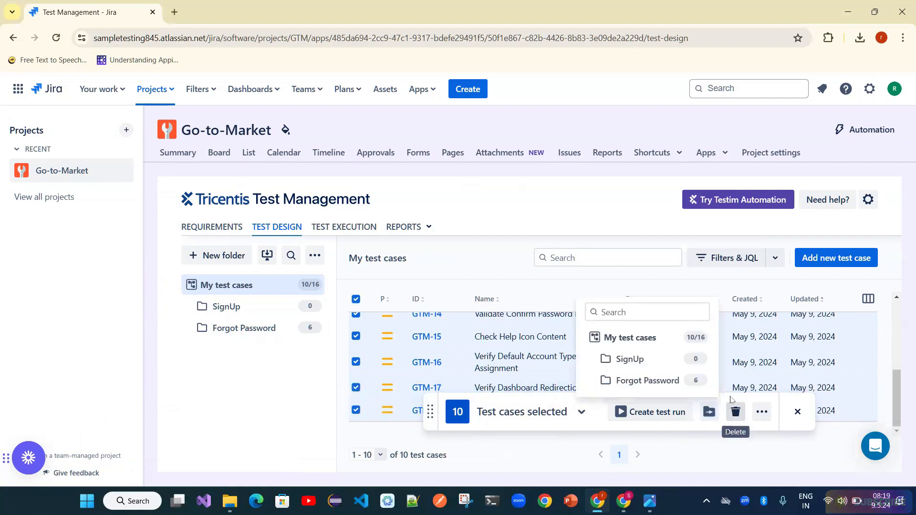
left_click(664, 366)
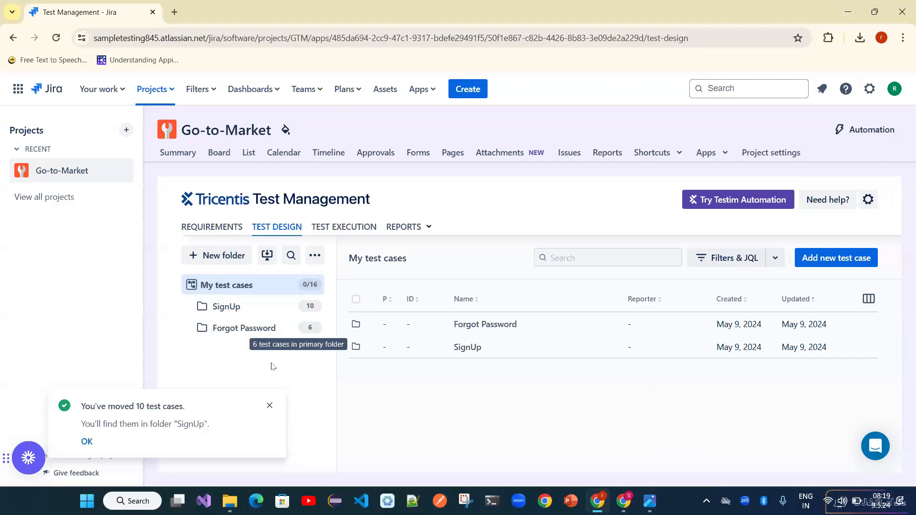
left_click(270, 405)
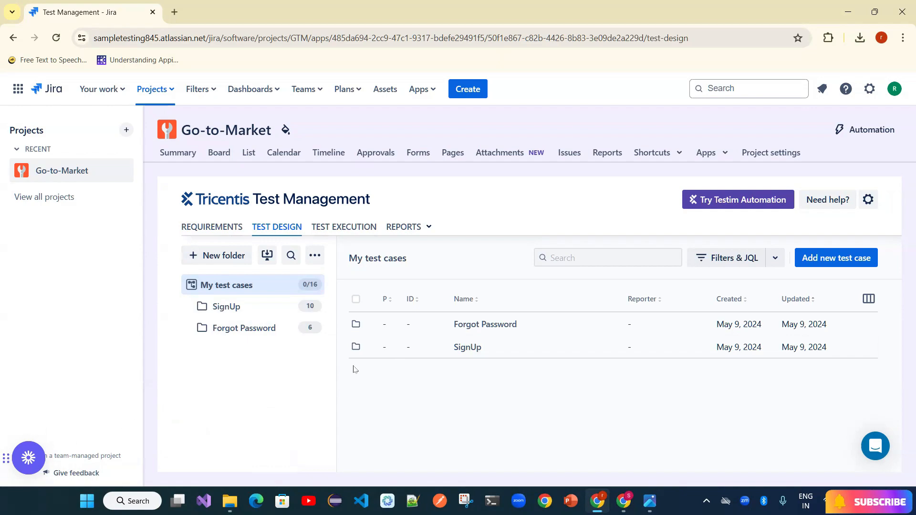
- In the Forgot Password folder, start a test run for GTM-2 in a new test cycle
left_click(219, 330)
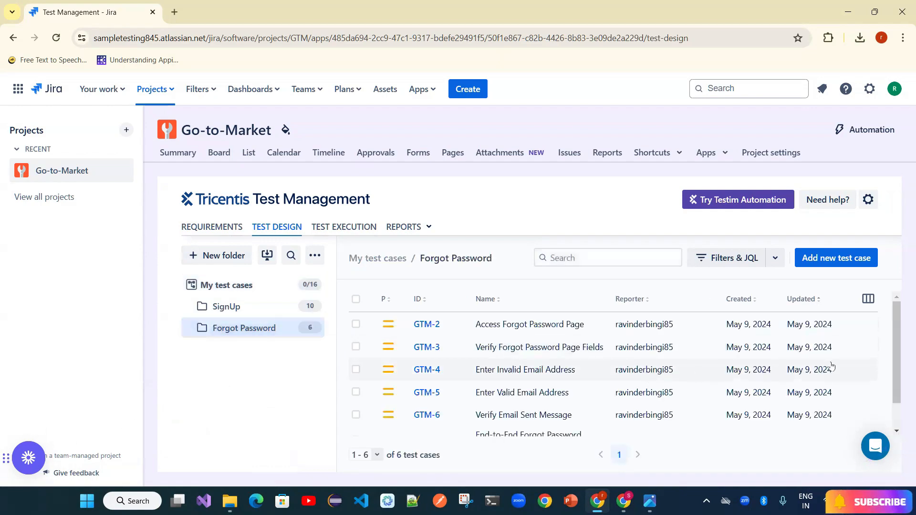
left_click(356, 324)
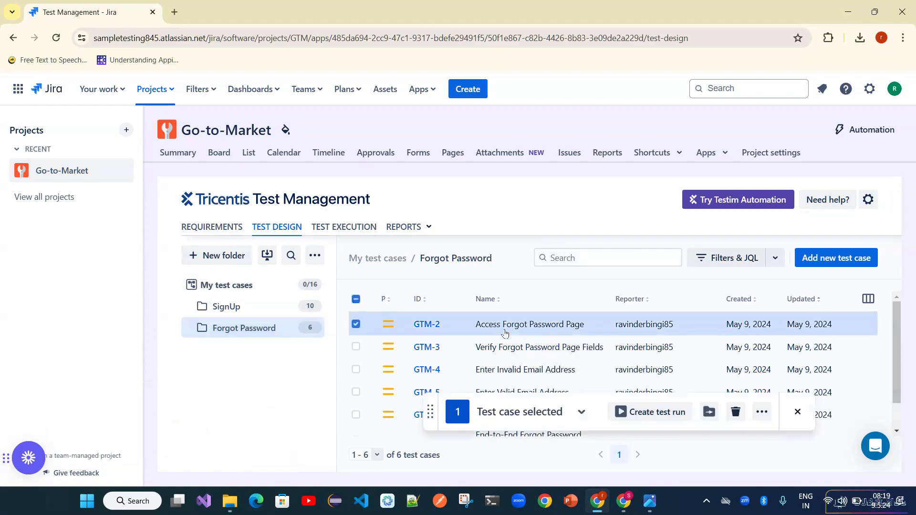
left_click(664, 419)
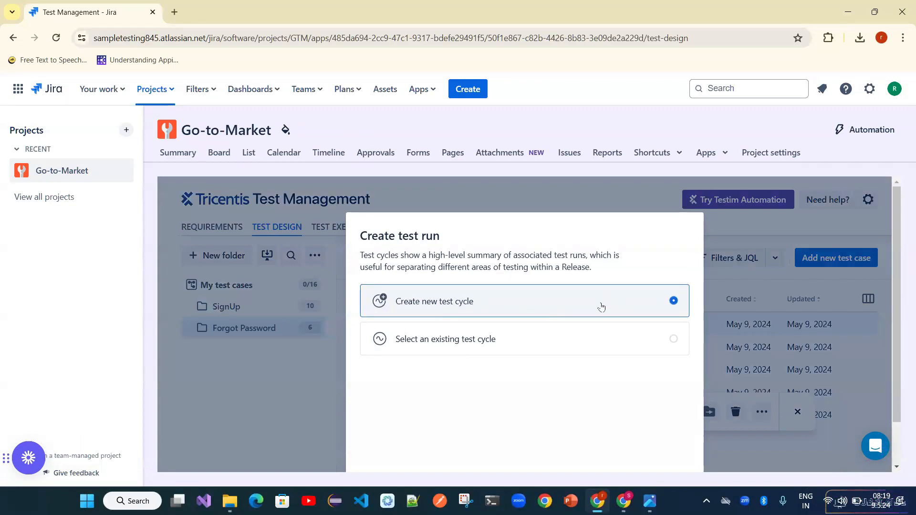
scroll(602, 306, "down", 2)
left_click(673, 449)
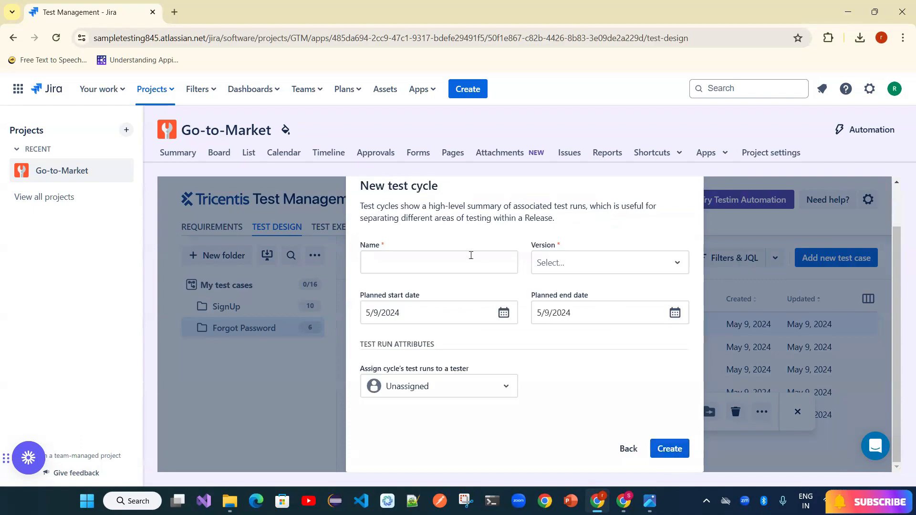
- Create the Release1 test cycle with version Unversioned, assigned to the tester
type("Release1")
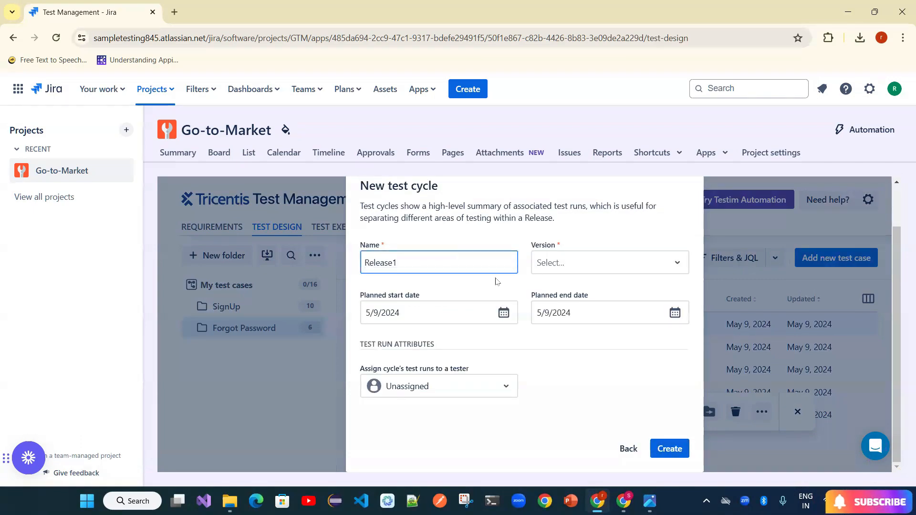
left_click(567, 270)
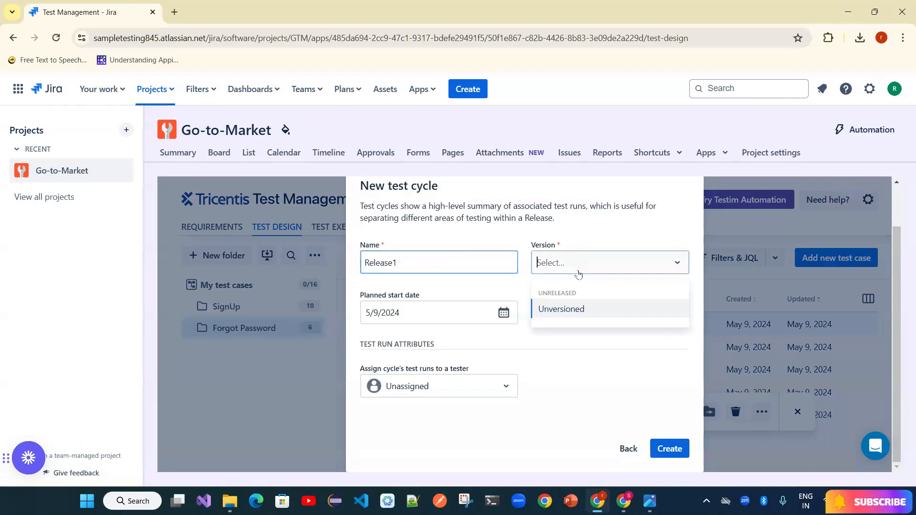
left_click(568, 310)
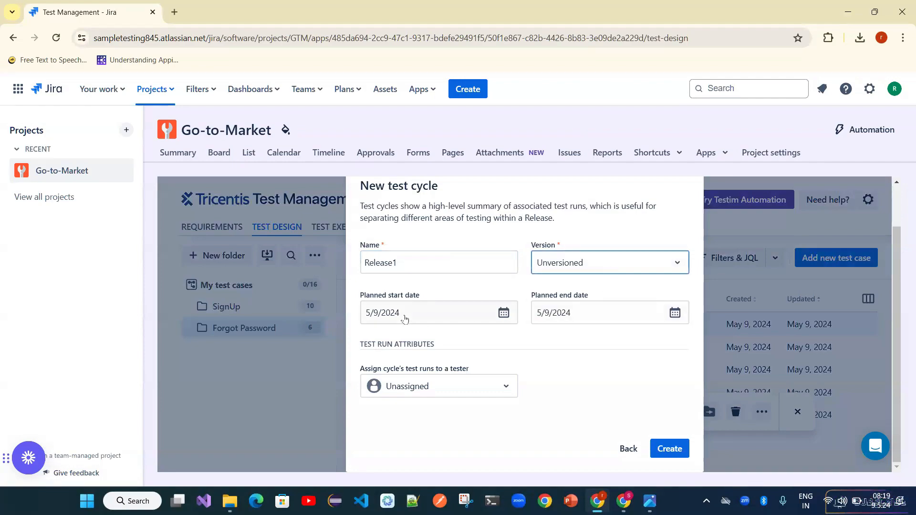
left_click(463, 393)
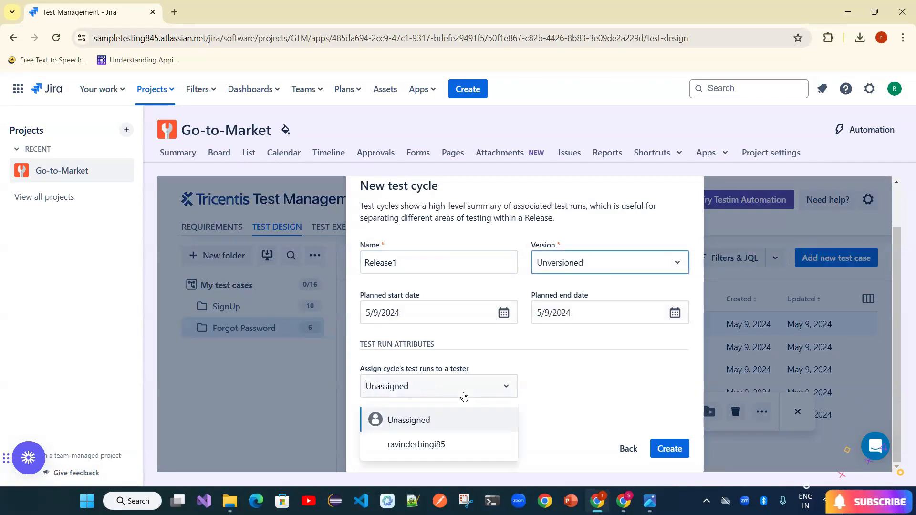
left_click(463, 445)
left_click(670, 448)
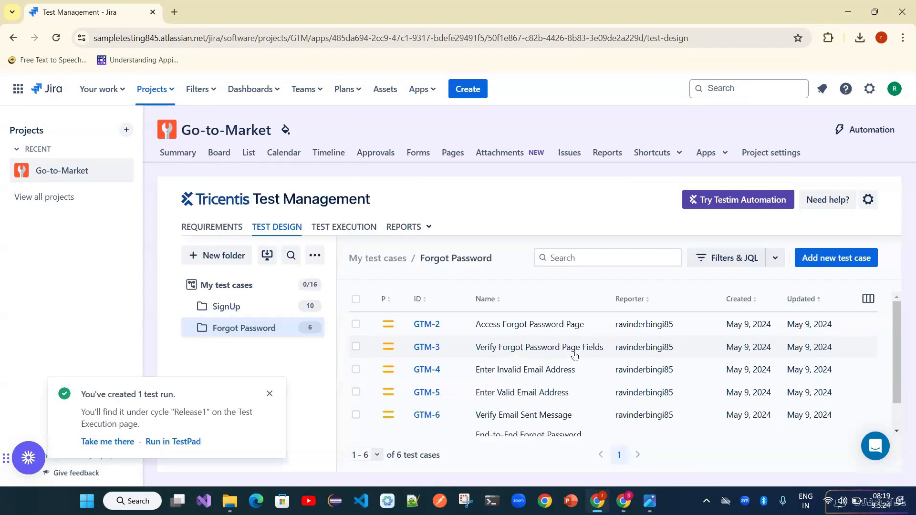
- Review the test runs in Release1 under Test Execution, then return to Test Design
left_click(334, 229)
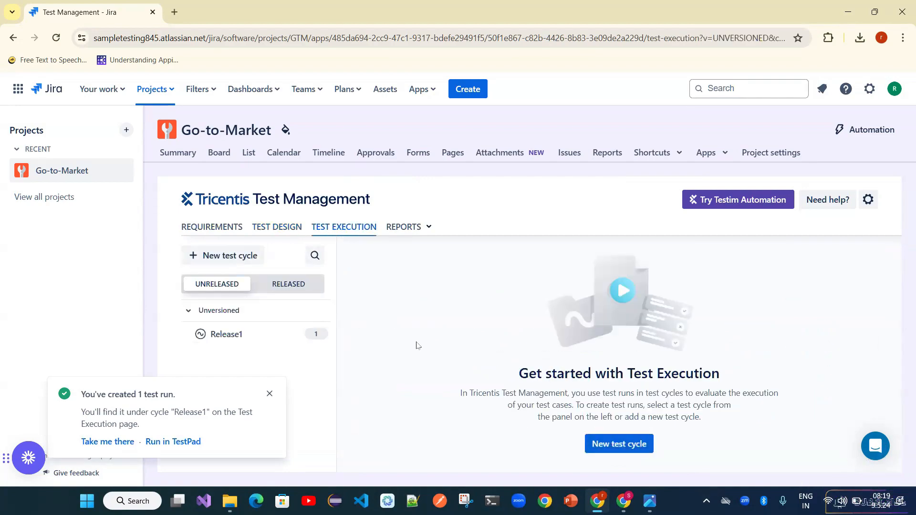
left_click(248, 335)
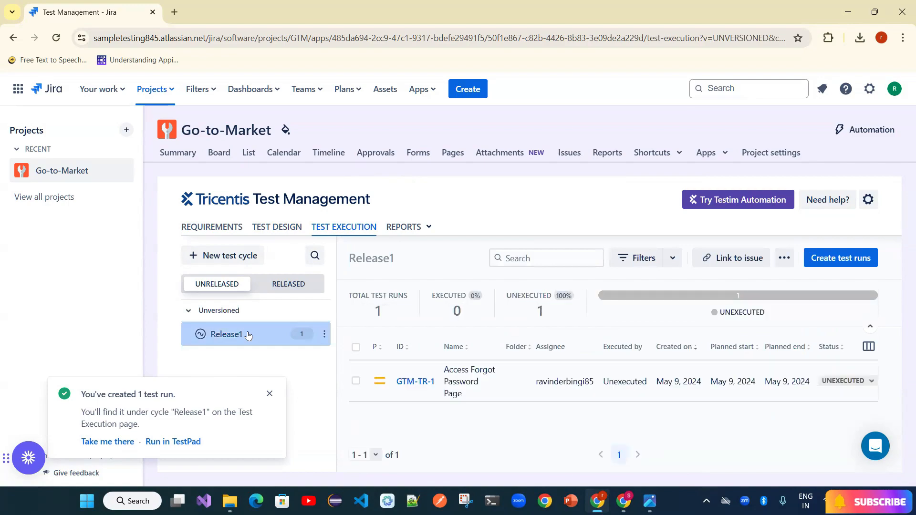
left_click(288, 228)
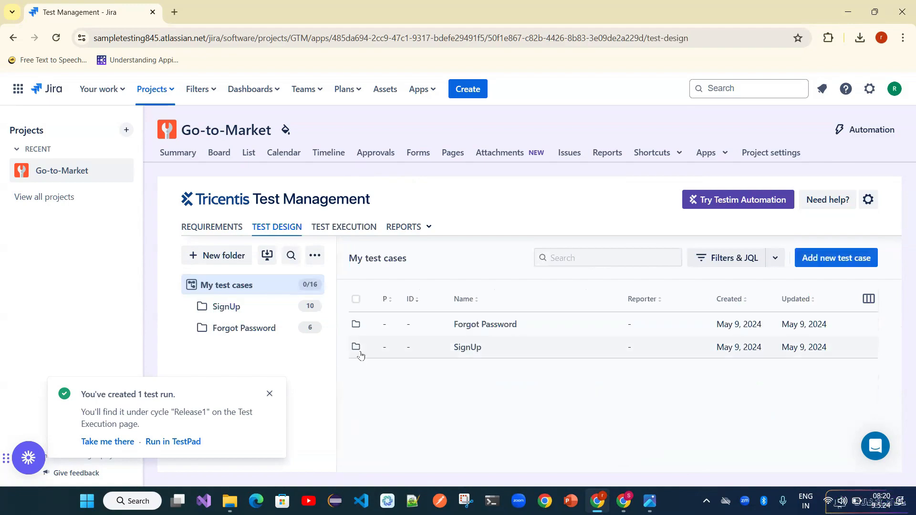
- Select all six Forgot Password test cases and add them as runs to the existing Unversioned Release1 cycle
left_click(251, 329)
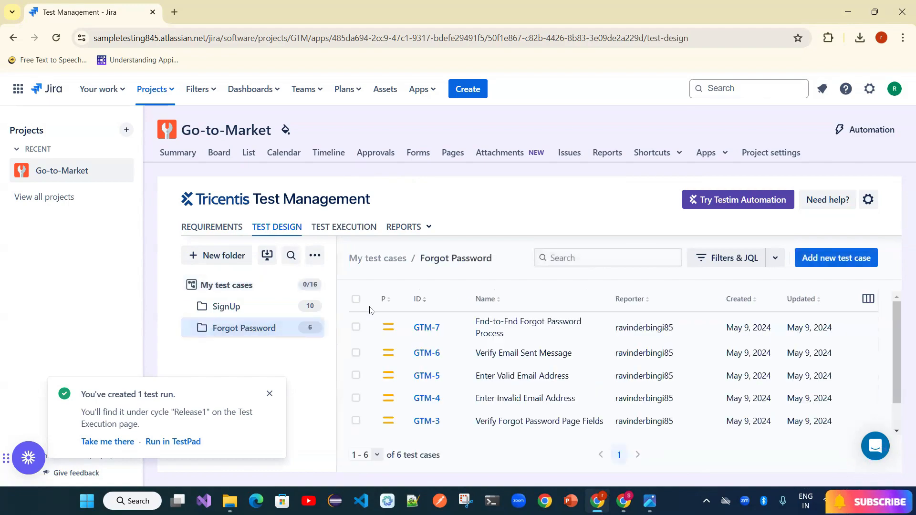
left_click(356, 299)
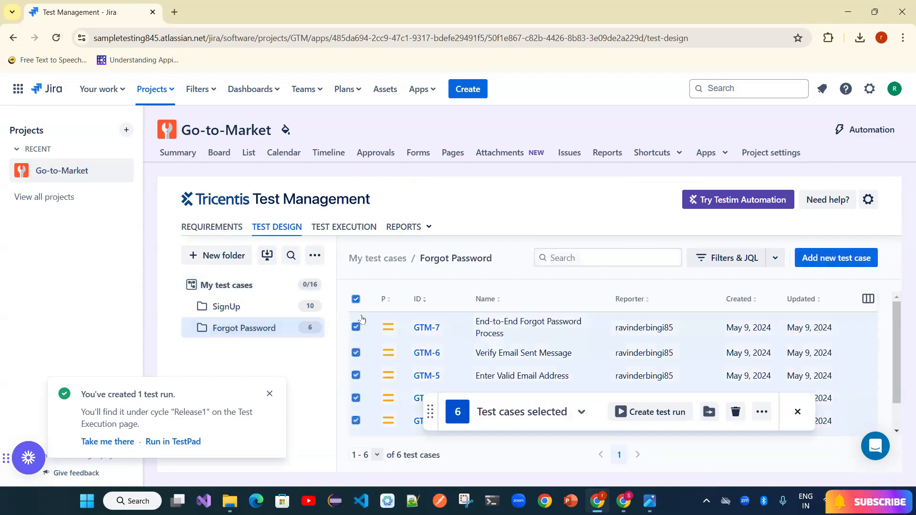
left_click(670, 416)
left_click_drag(488, 339, 495, 339)
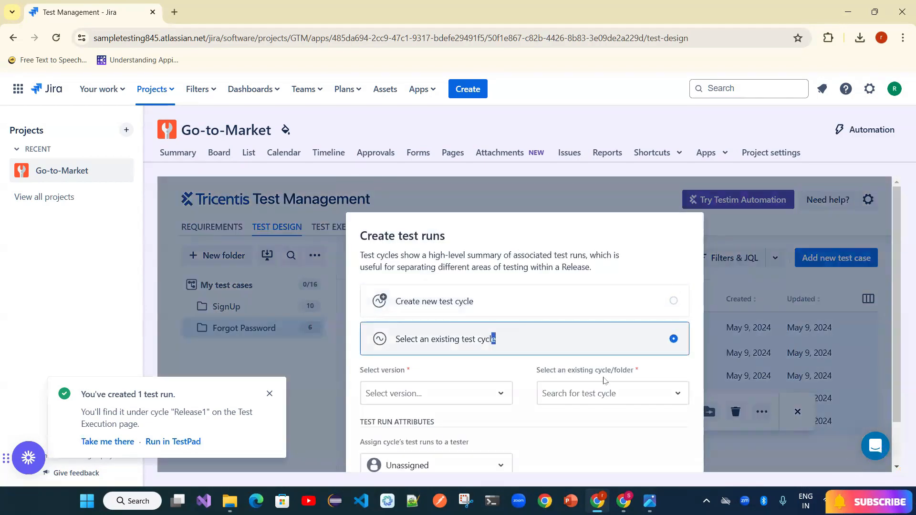
left_click_drag(901, 282, 902, 325)
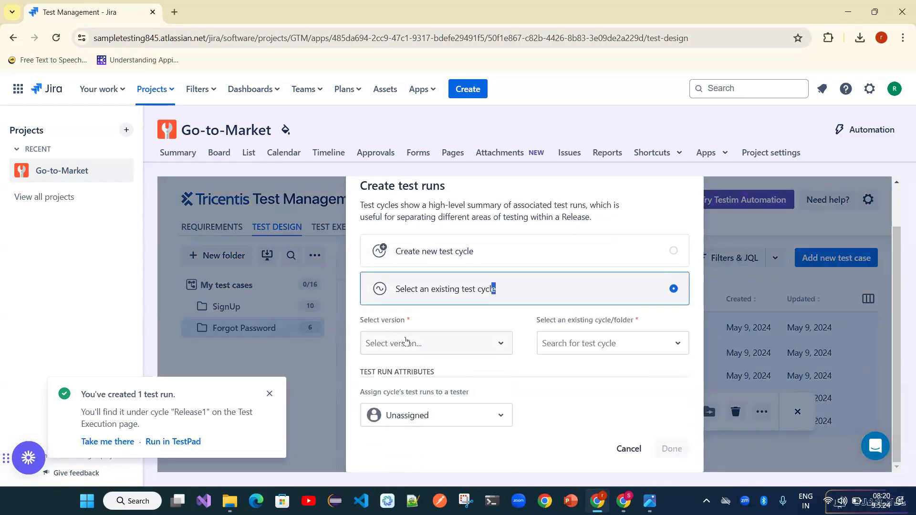
left_click(409, 344)
left_click(390, 390)
left_click(597, 344)
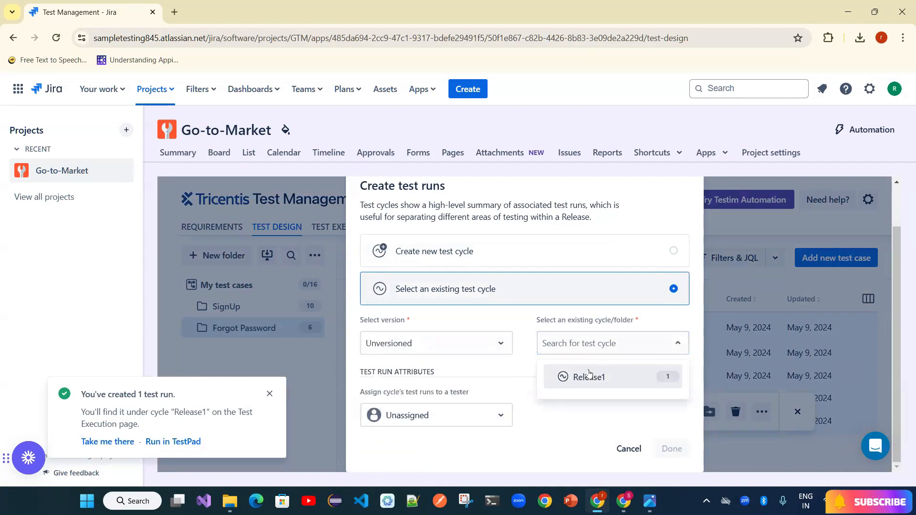
left_click(591, 375)
left_click(669, 449)
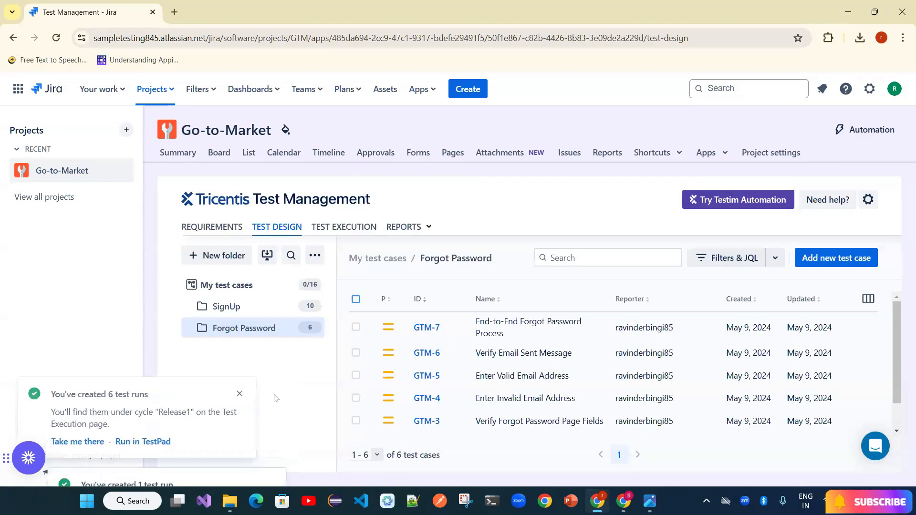
- In Release1's Test Execution list, clear the notifications and open GTM-TR-7 in Test Pad
left_click(343, 227)
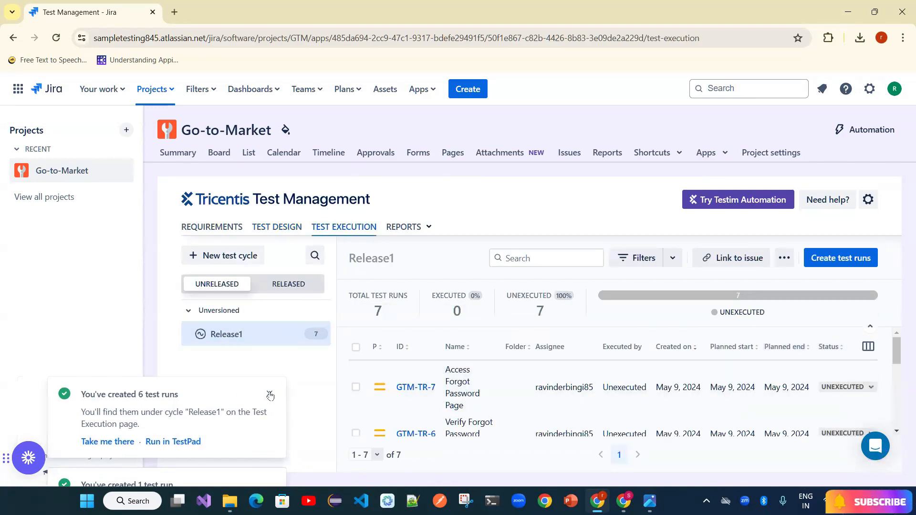
left_click(270, 395)
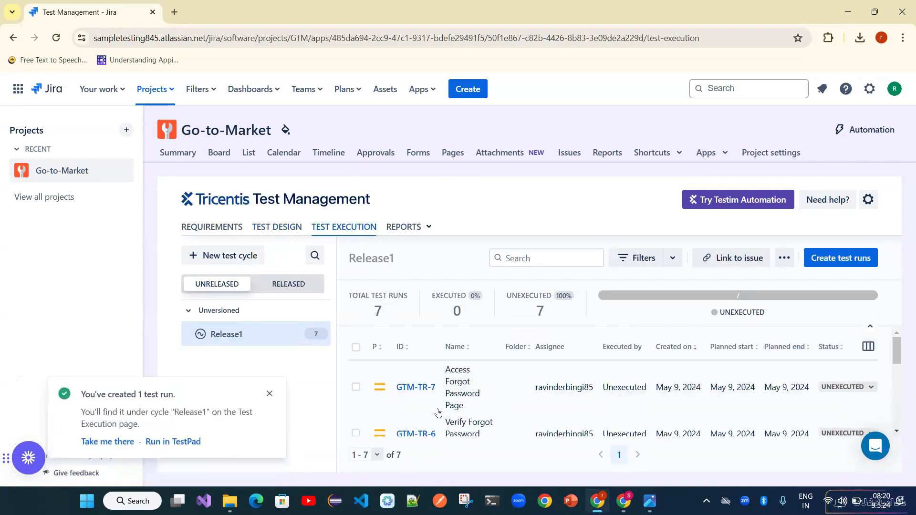
left_click(513, 387)
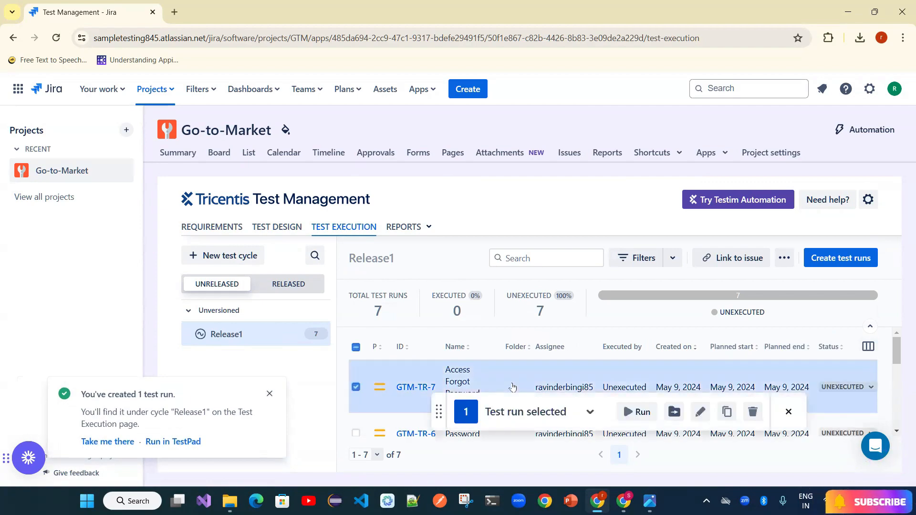
left_click(359, 392)
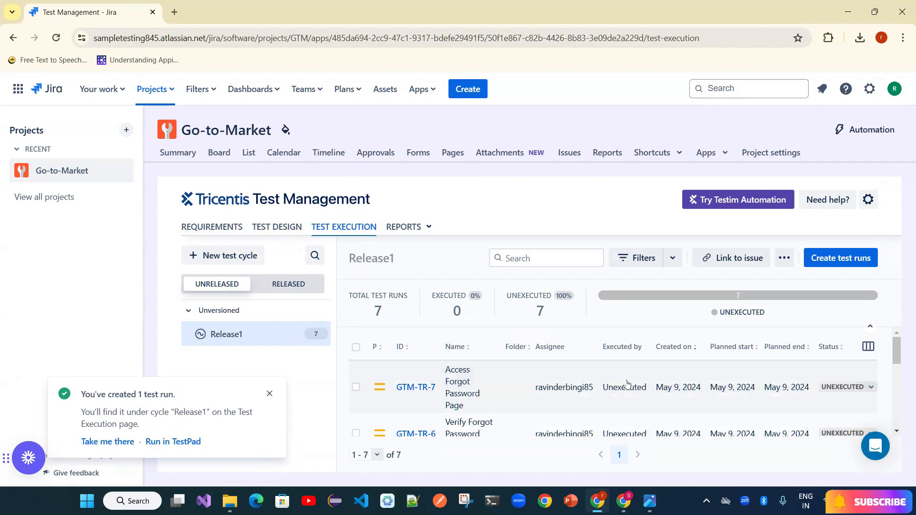
left_click(270, 394)
left_click(416, 387)
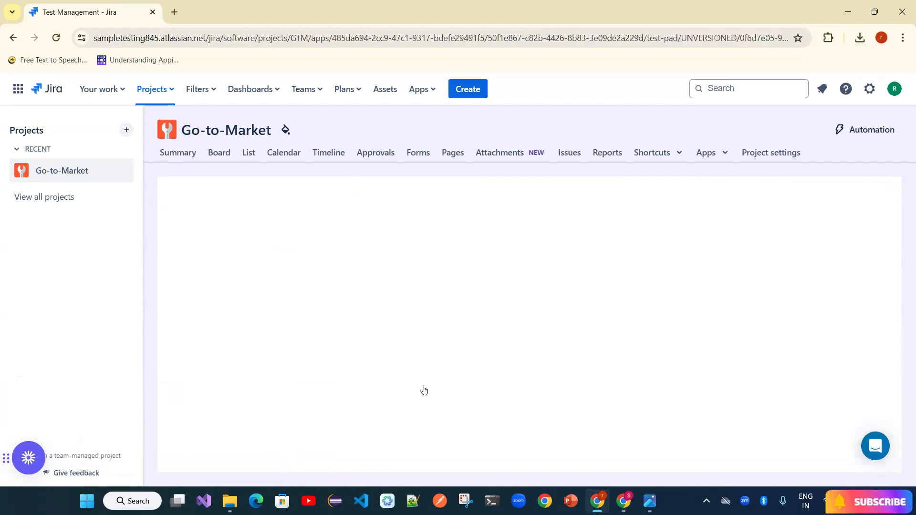
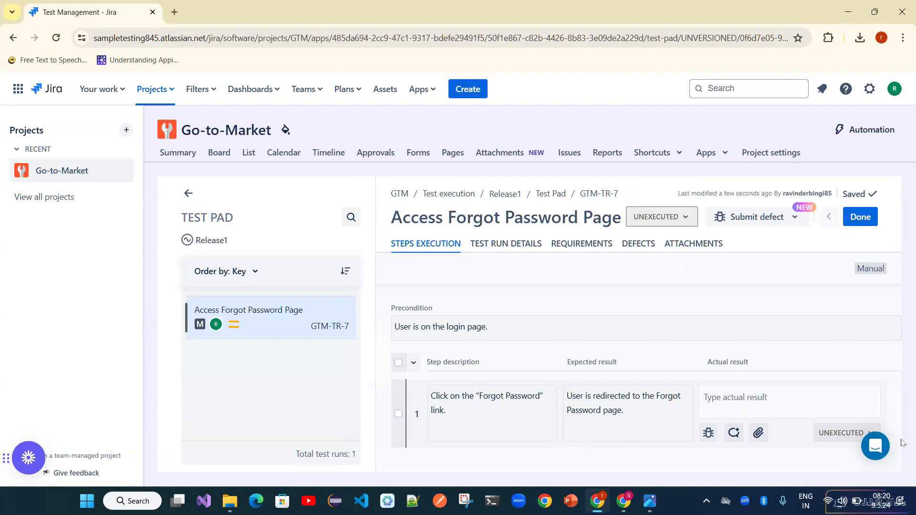
- Tick all steps of GTM-TR-7, then return to the Release1 list of seven unexecuted runs
left_click(397, 364)
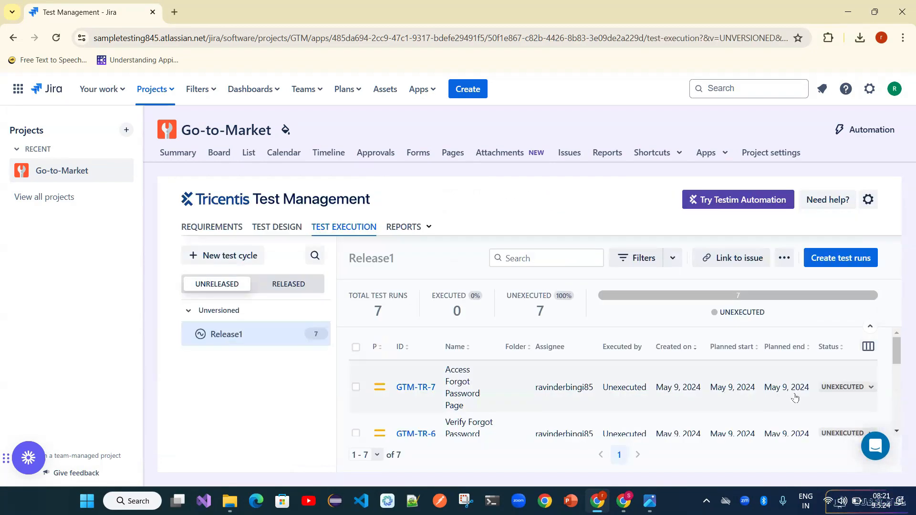
- Mark GTM-TR-7 and GTM-TR-6 as Passed and GTM-TR-5 as Failed
left_click(860, 390)
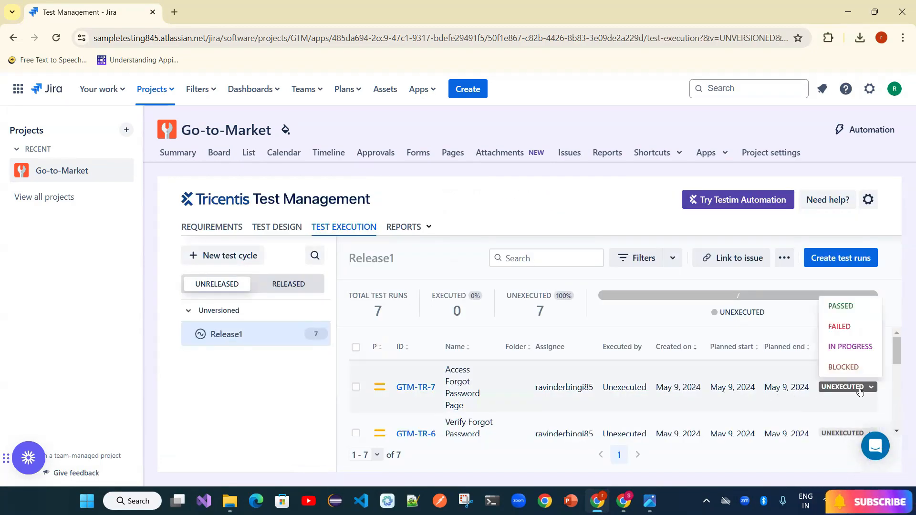
left_click(865, 309)
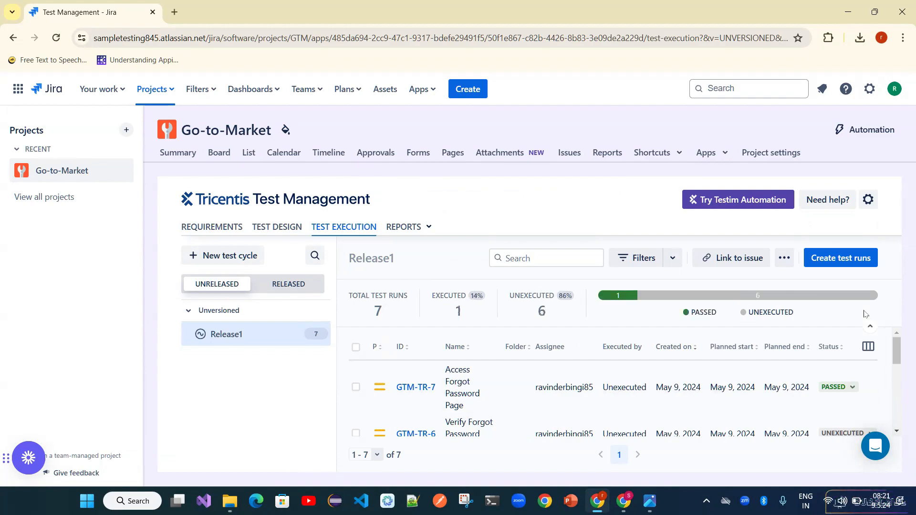
left_click_drag(898, 362, 897, 366)
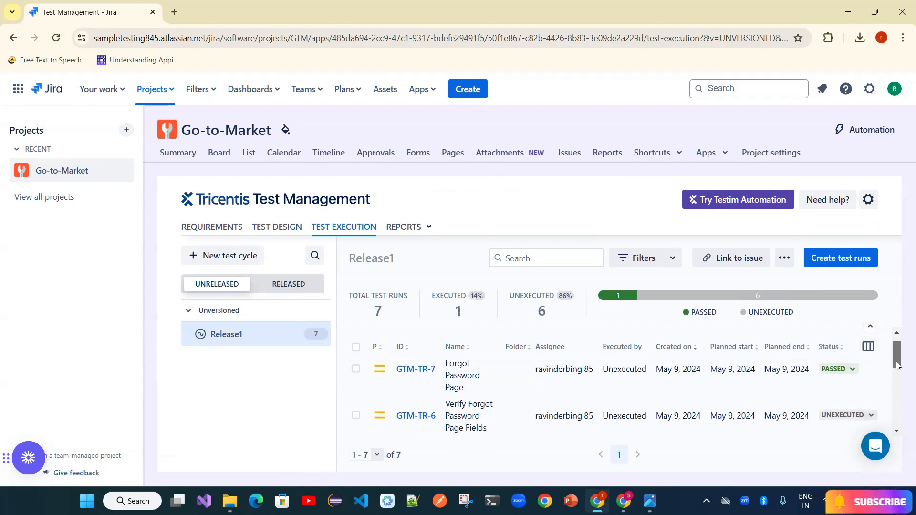
left_click(859, 416)
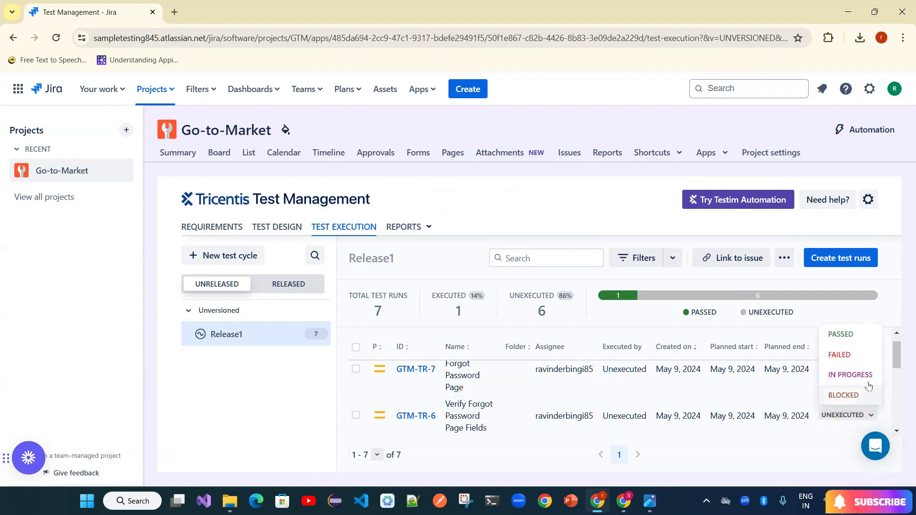
left_click(856, 336)
left_click(898, 381)
left_click_drag(898, 380, 897, 388)
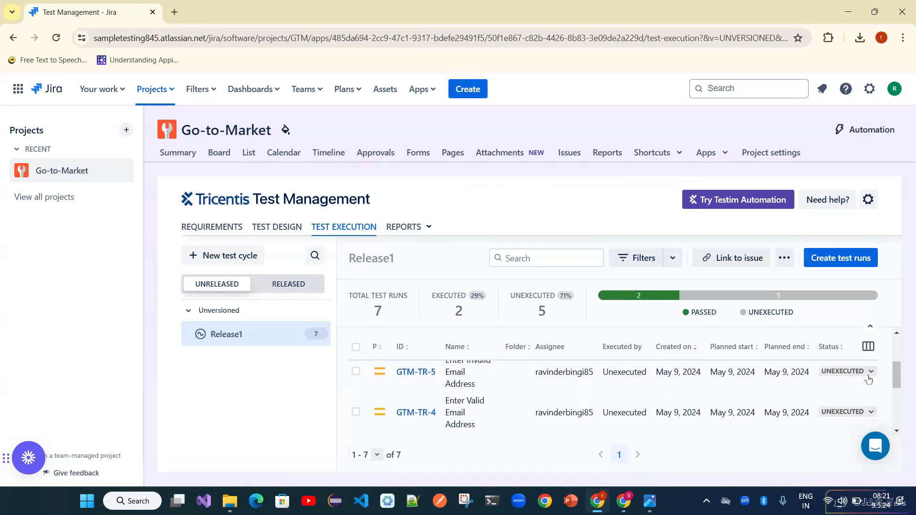
left_click(848, 371)
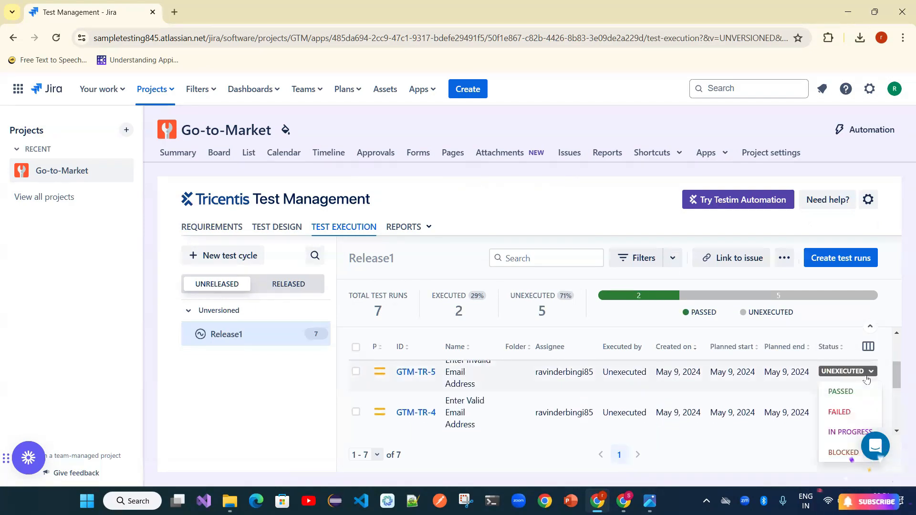
left_click(849, 420)
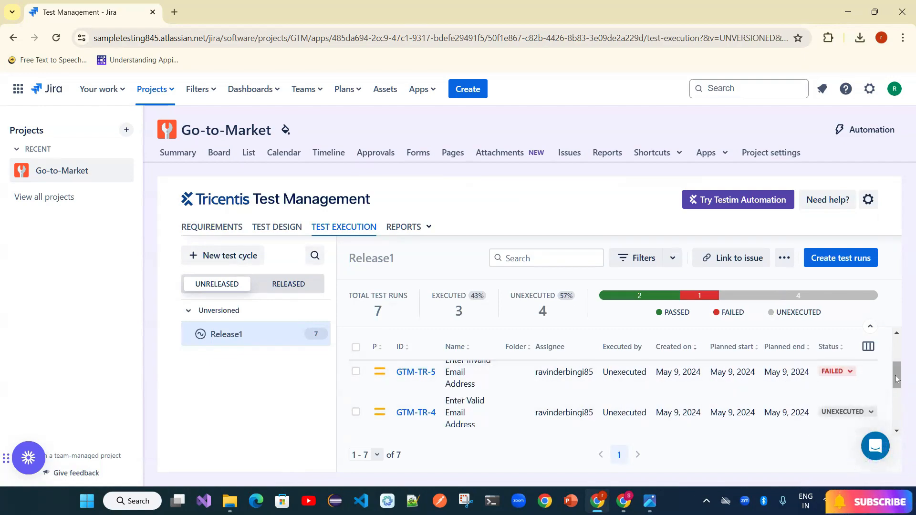
left_click_drag(896, 379, 897, 376)
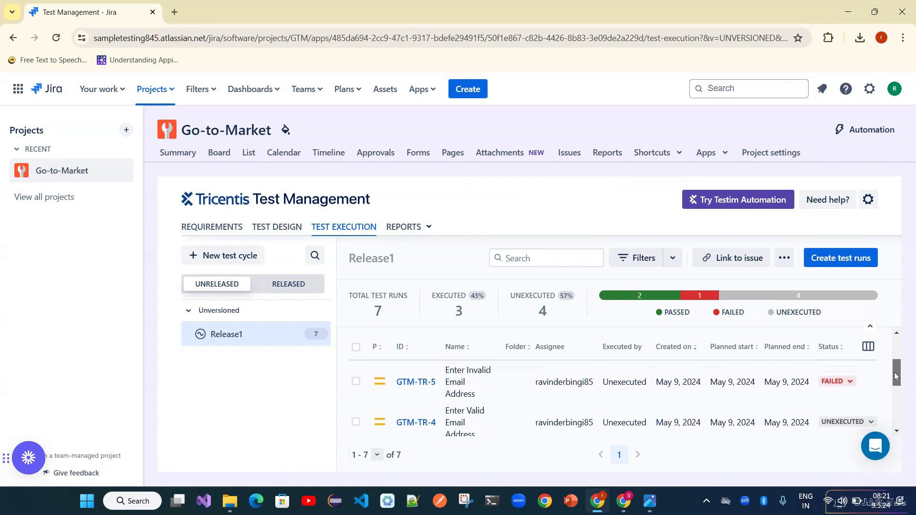
left_click_drag(896, 376, 896, 385)
- Set GTM-TR-4 to Blocked, GTM-TR-3 Failed, GTM-TR-2 In Progress and GTM-TR-1 Passed
left_click(862, 392)
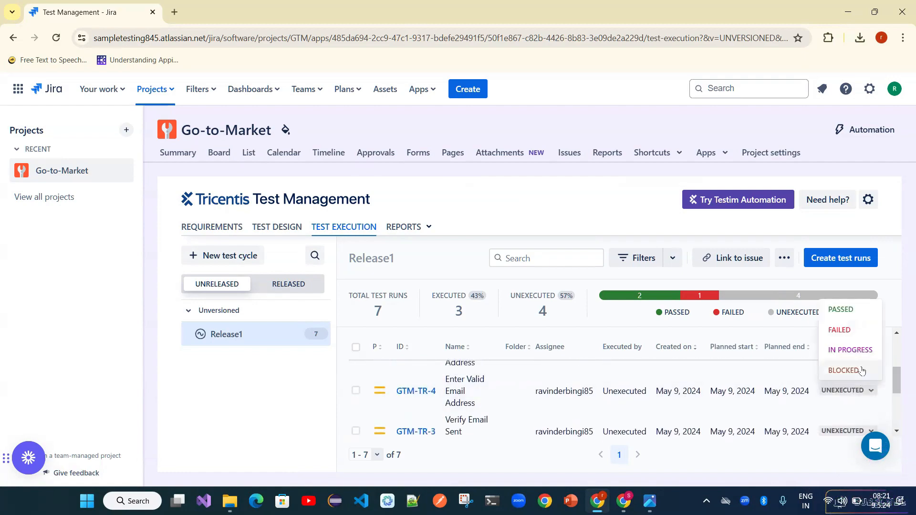
left_click(849, 373)
left_click(863, 432)
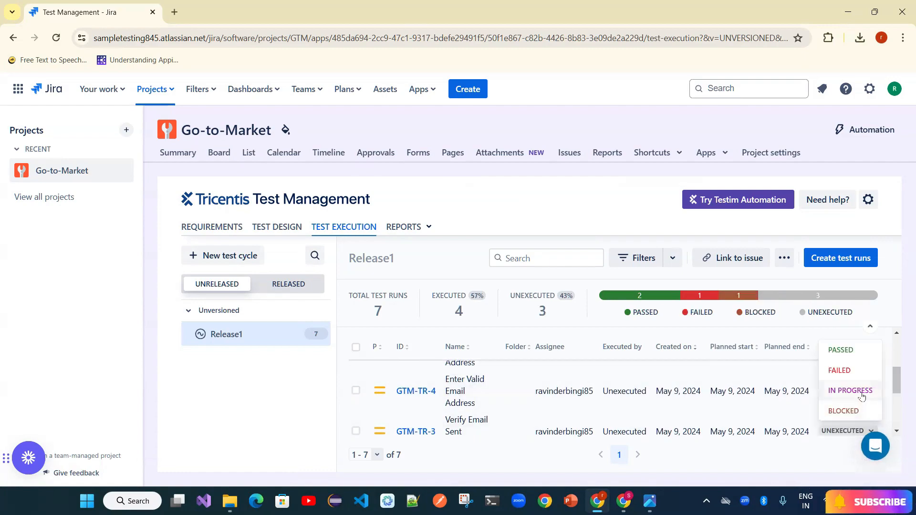
left_click(862, 375)
scroll(861, 384, "down", 2)
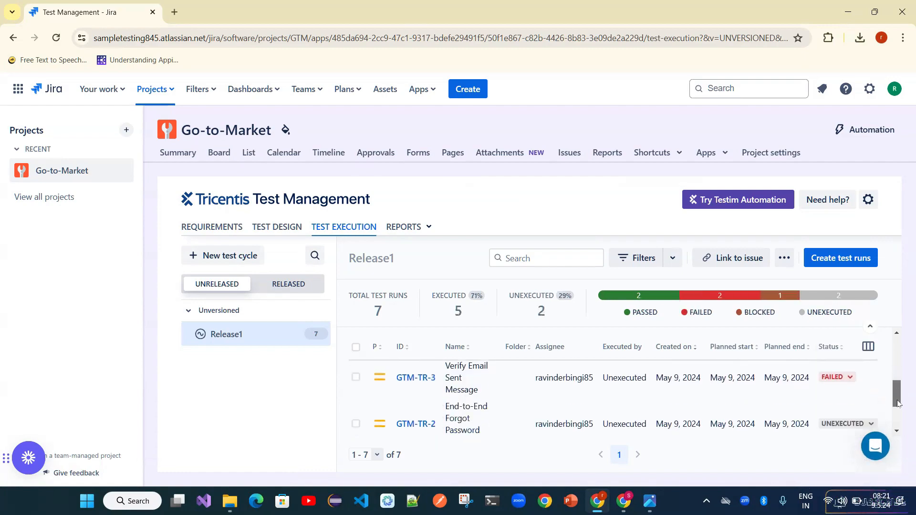
left_click(861, 385)
left_click(850, 341)
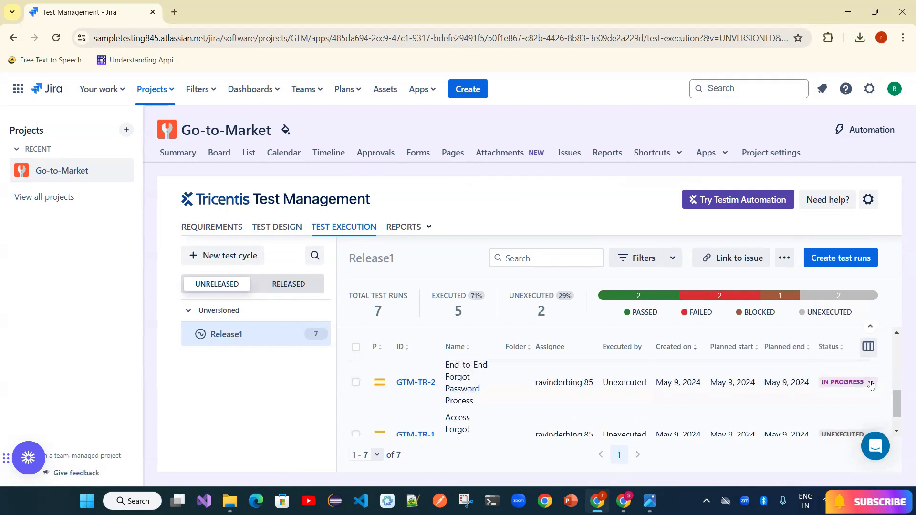
scroll(897, 407, "down", 2)
left_click(848, 403)
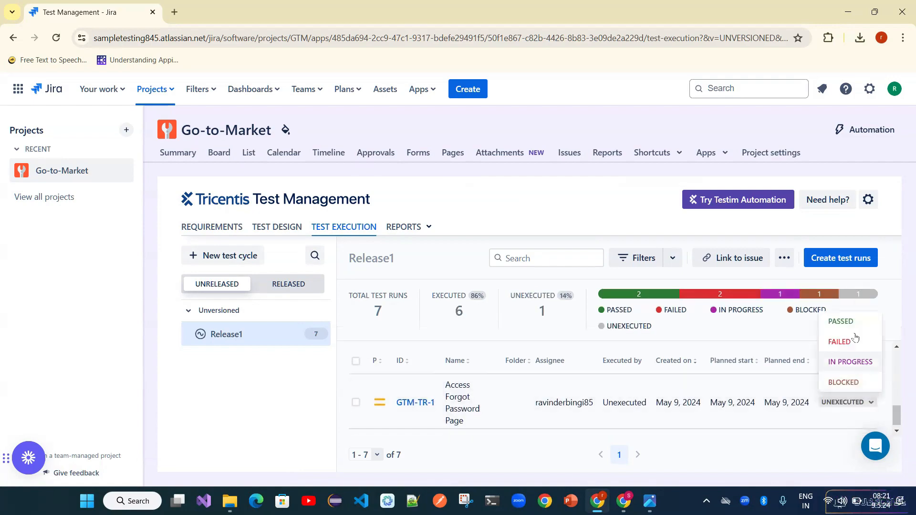
left_click(842, 329)
scroll(898, 392, "up", 3)
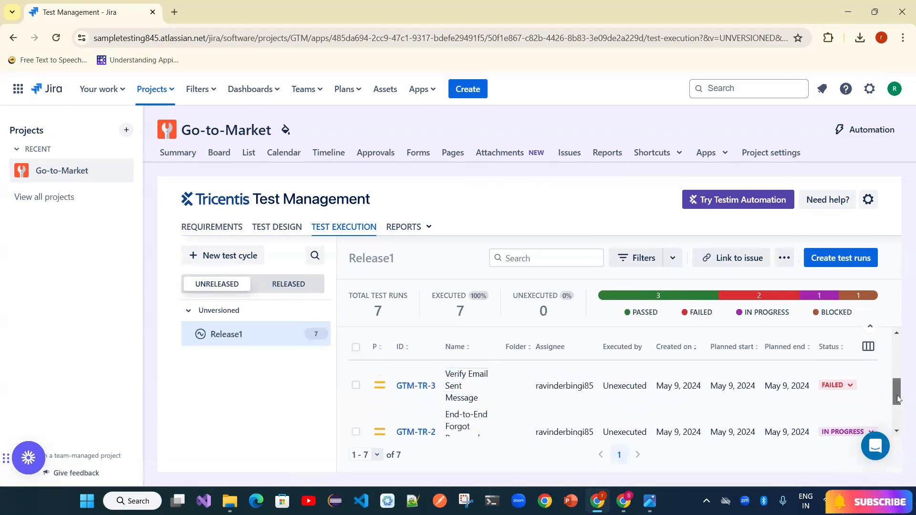
left_click_drag(899, 384, 902, 417)
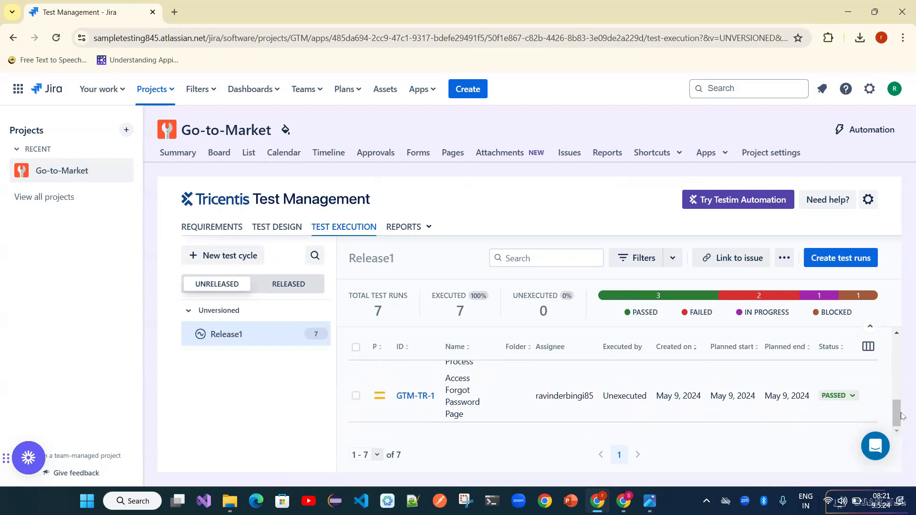
- Open the Execution progress report and check May 9: 3 passed, 2 failed, 1 in progress, 1 blocked
mouse_move(429, 229)
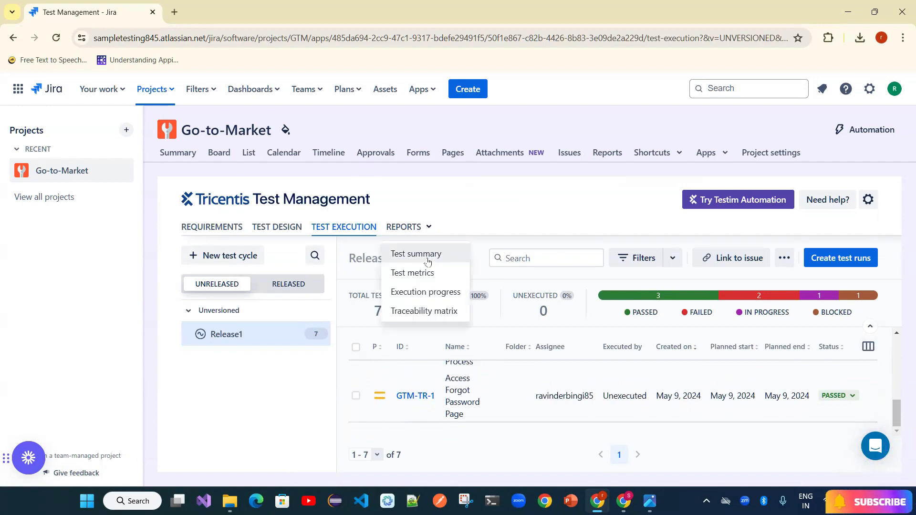
left_click(425, 292)
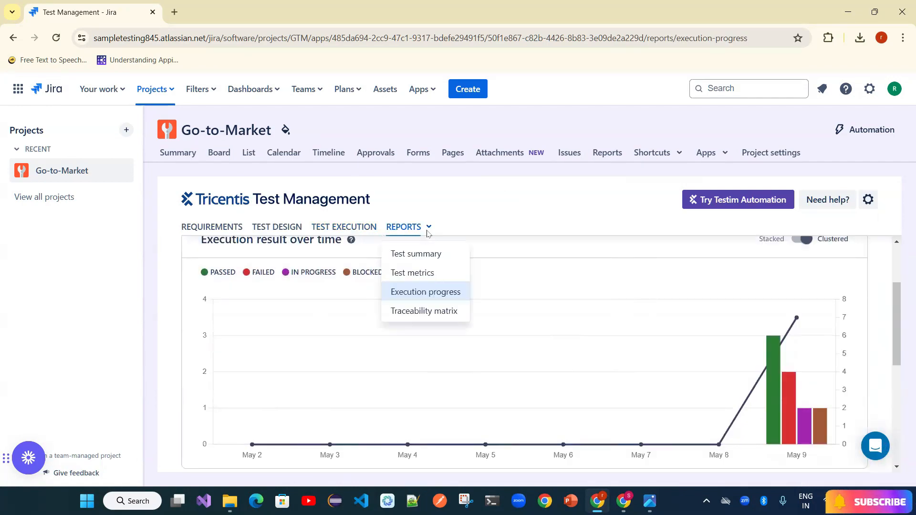
left_click(433, 298)
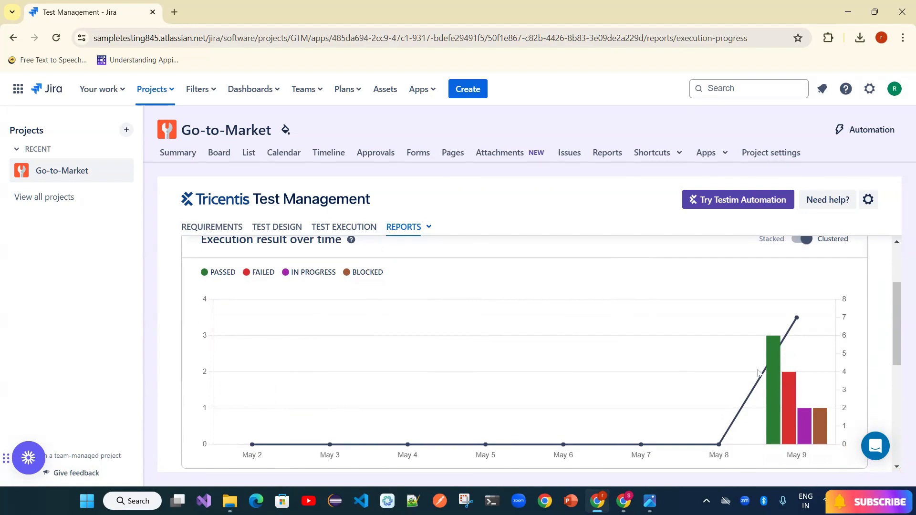
scroll(655, 368, "down", 1)
mouse_move(773, 330)
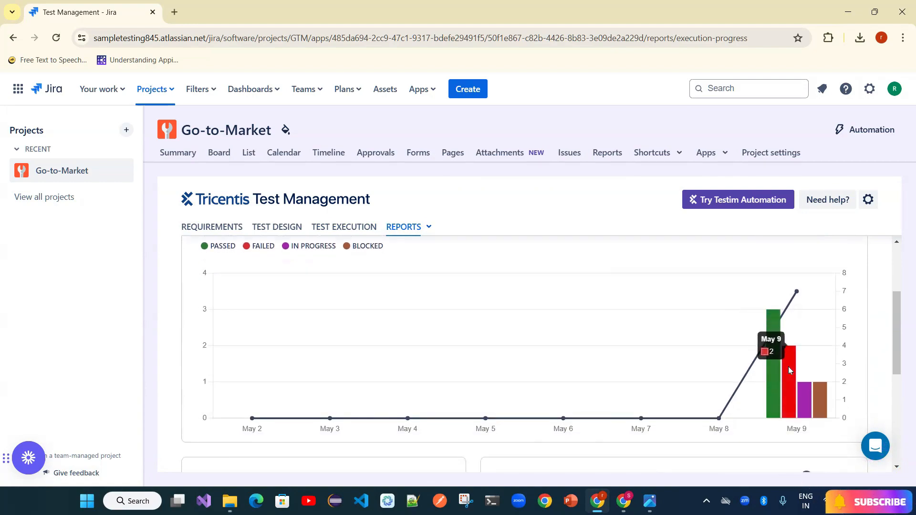
mouse_move(809, 410)
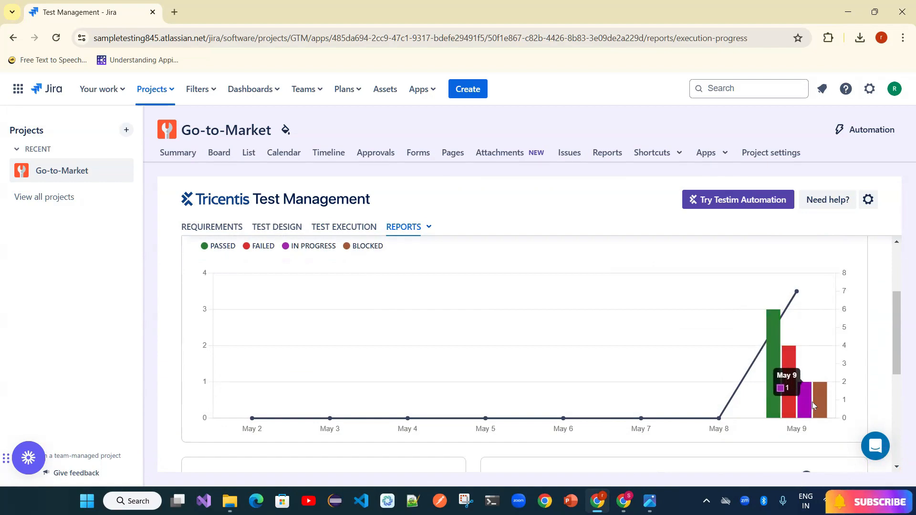
mouse_move(774, 359)
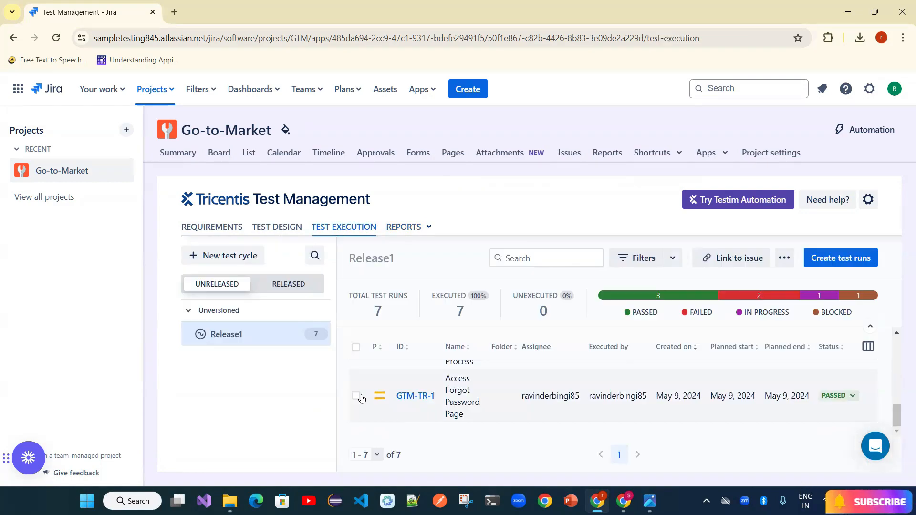
- Select test run GTM-TR-1 and delete it, confirming the deletion
left_click(357, 396)
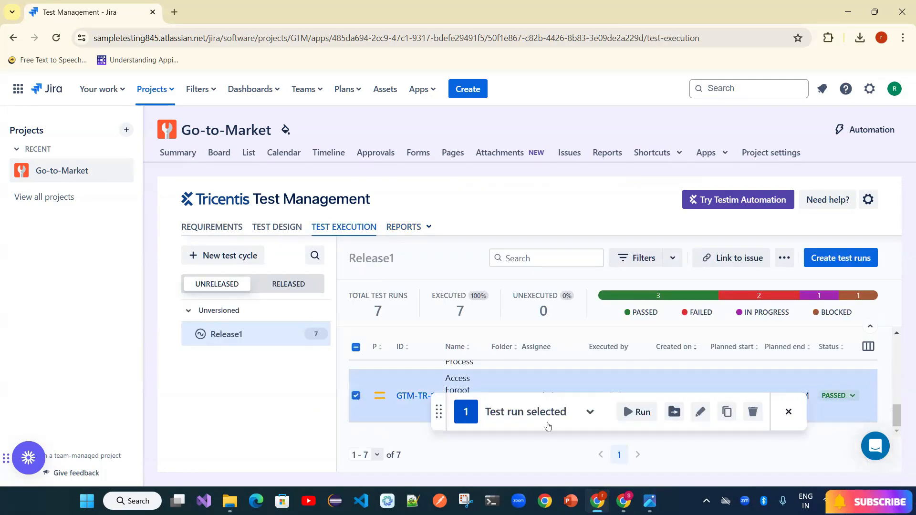
left_click(753, 412)
left_click(615, 316)
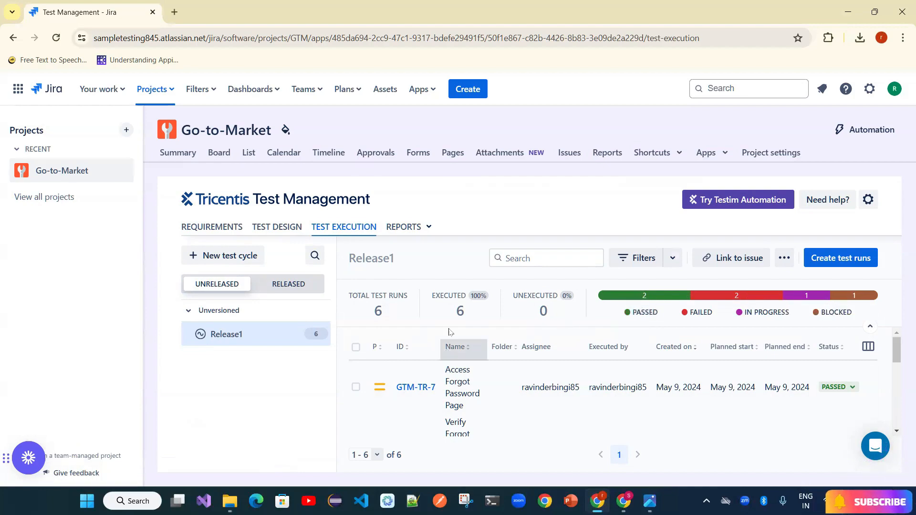
- Create Release1 test runs from all 10 test cases in the SignUp folder
left_click(429, 229)
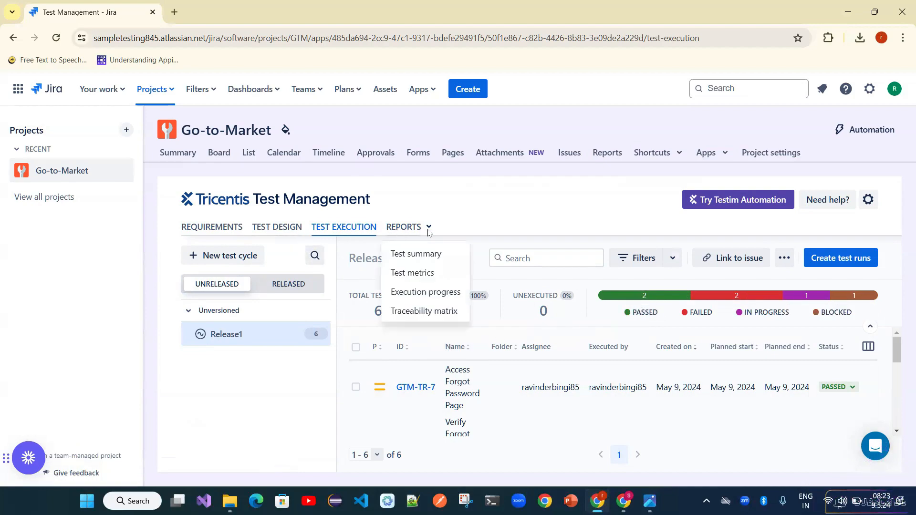
left_click(673, 258)
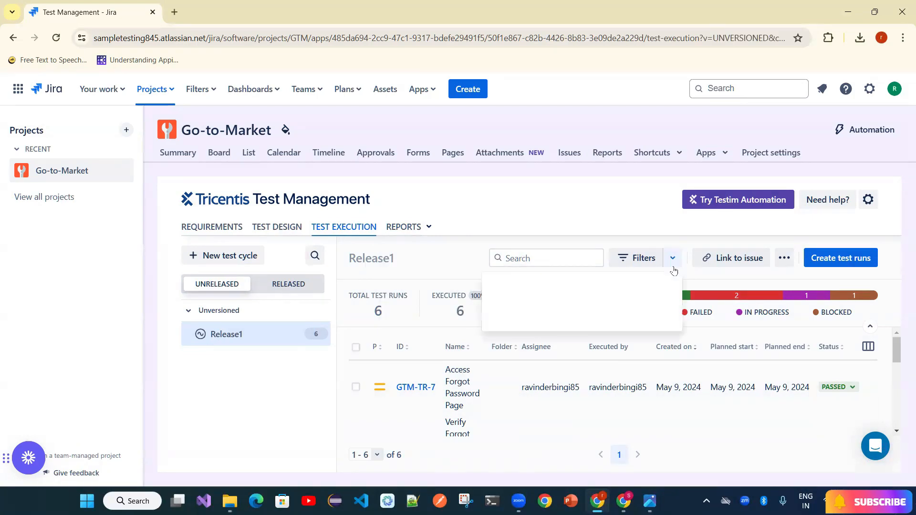
left_click(784, 258)
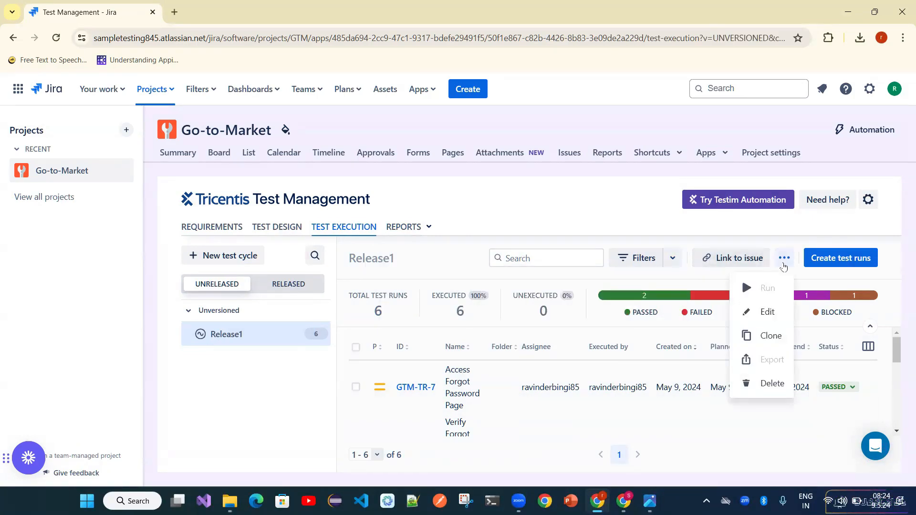
left_click(835, 258)
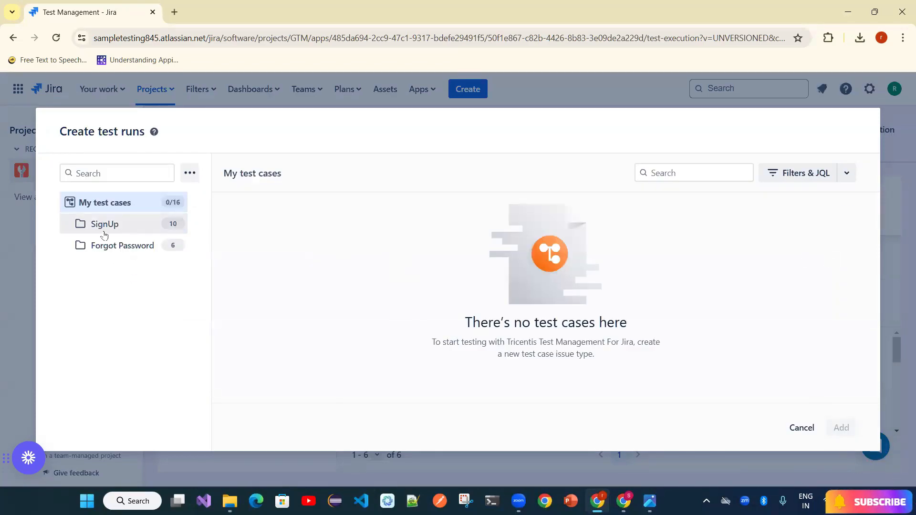
left_click(103, 227)
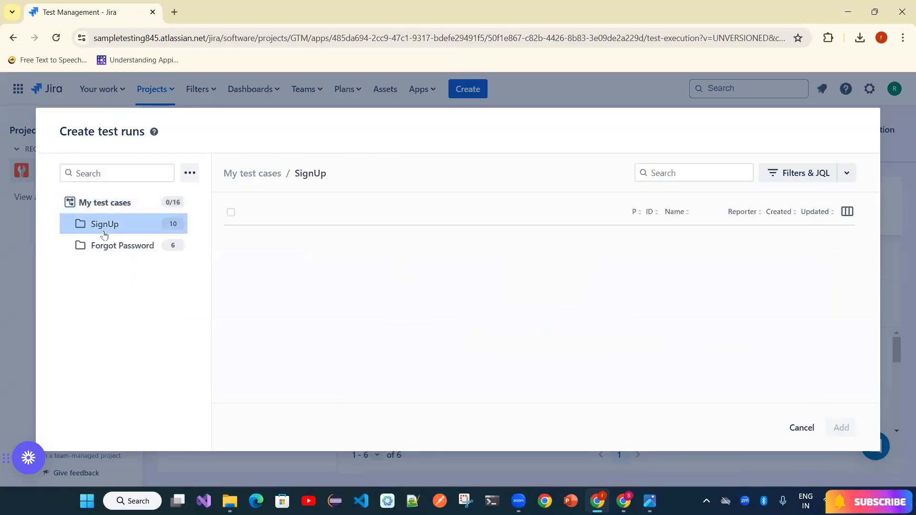
left_click(231, 212)
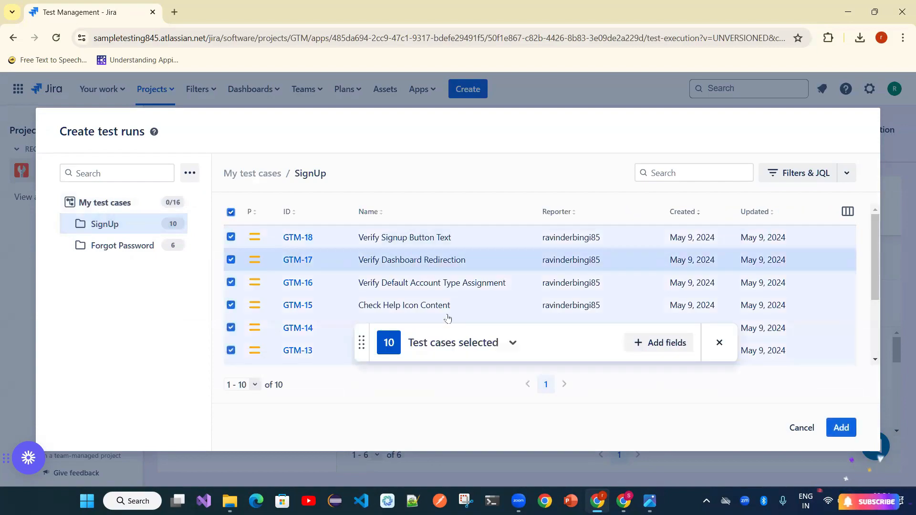
left_click(514, 344)
left_click(848, 430)
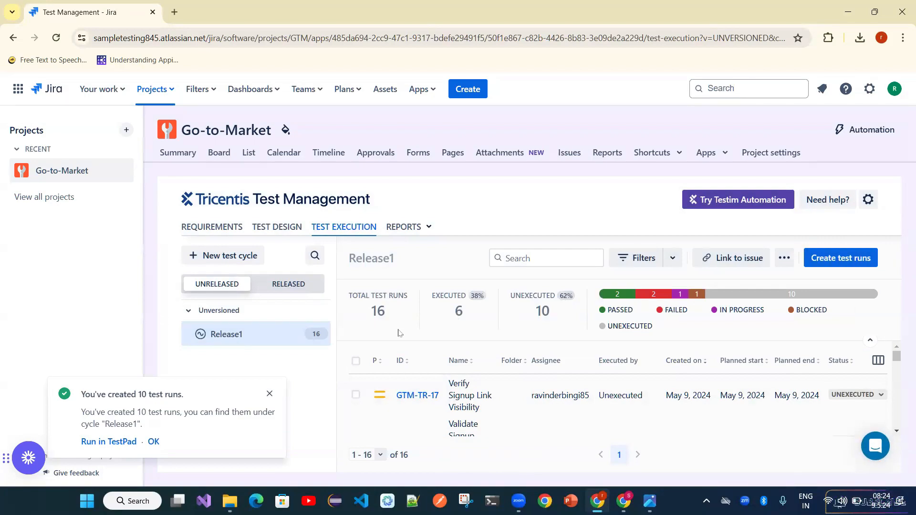
left_click(269, 395)
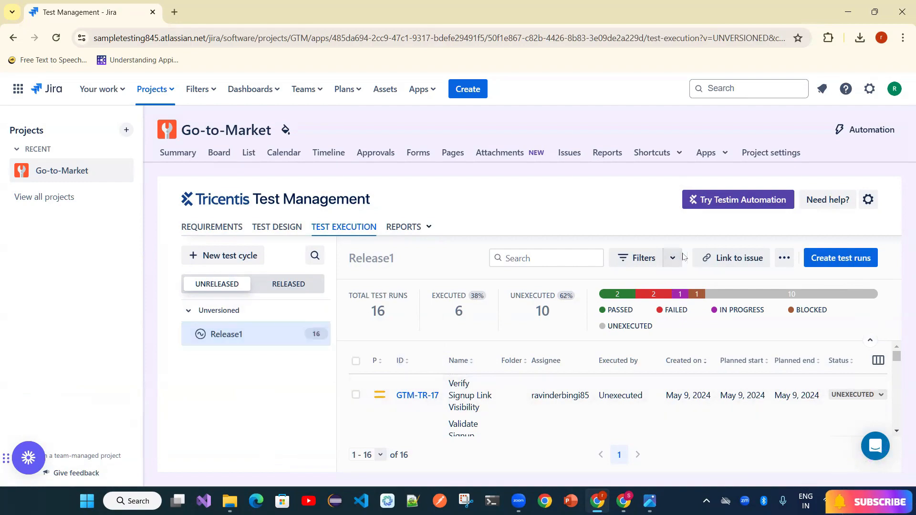
- Check released and unreleased cycles, then open GTM-TR-17 in Test Pad and return
left_click(291, 288)
left_click(195, 283)
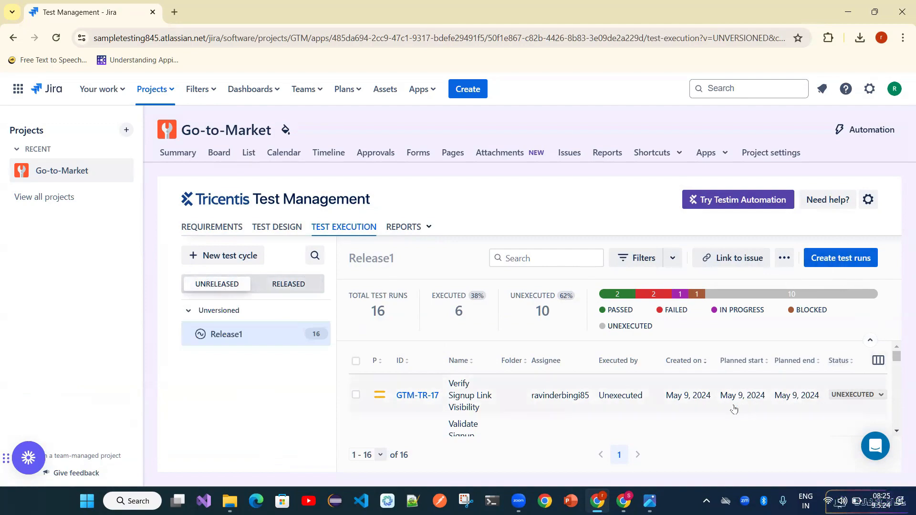
left_click(459, 403)
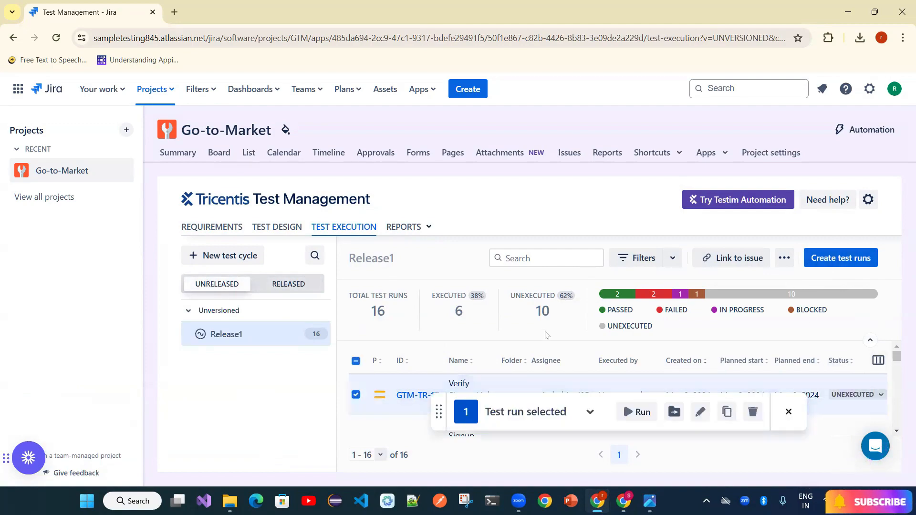
left_click(355, 395)
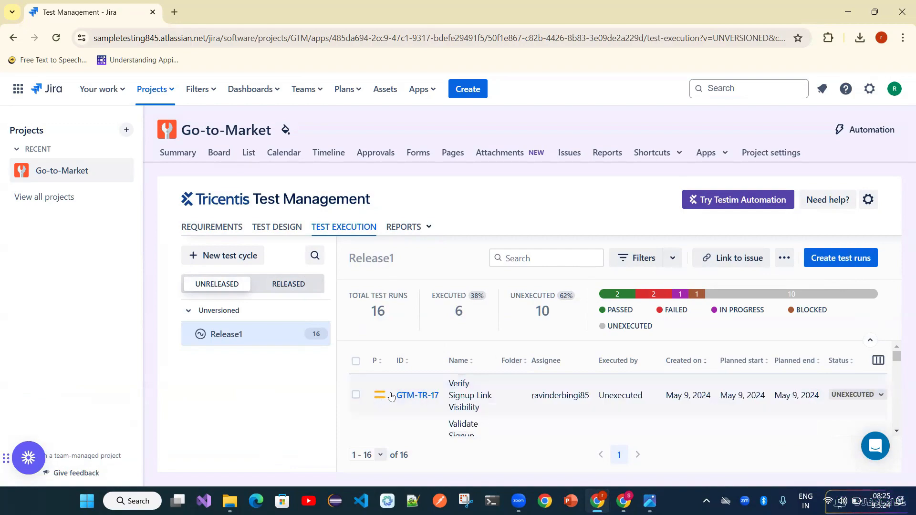
left_click(417, 396)
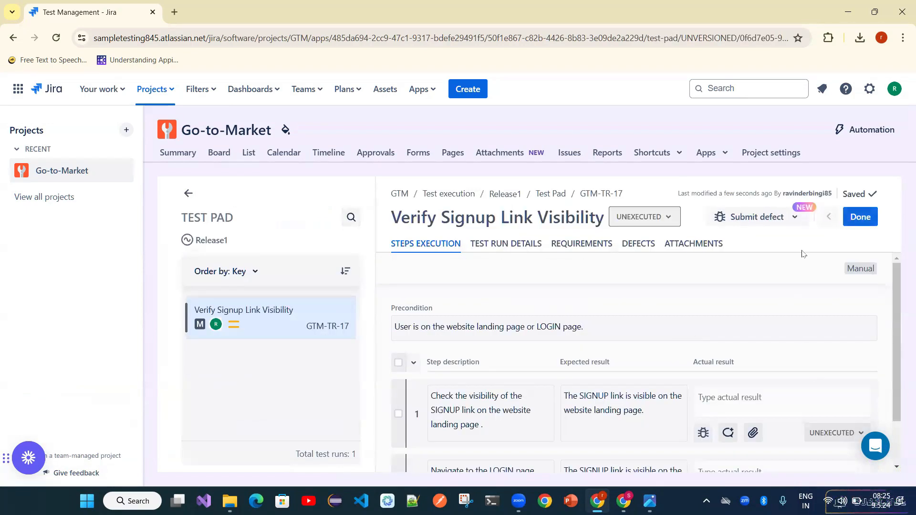
left_click(188, 194)
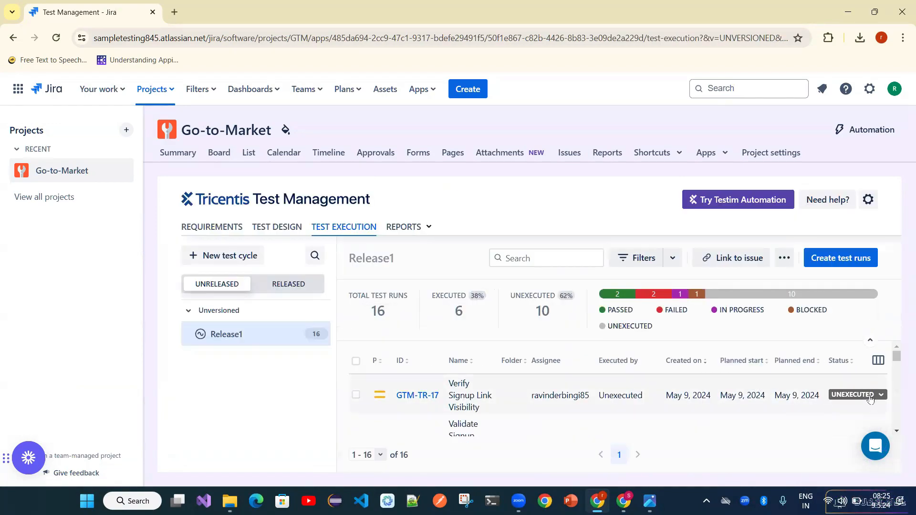
- Mark GTM-TR-17 and GTM-TR-15 as Passed
left_click(870, 400)
left_click(867, 313)
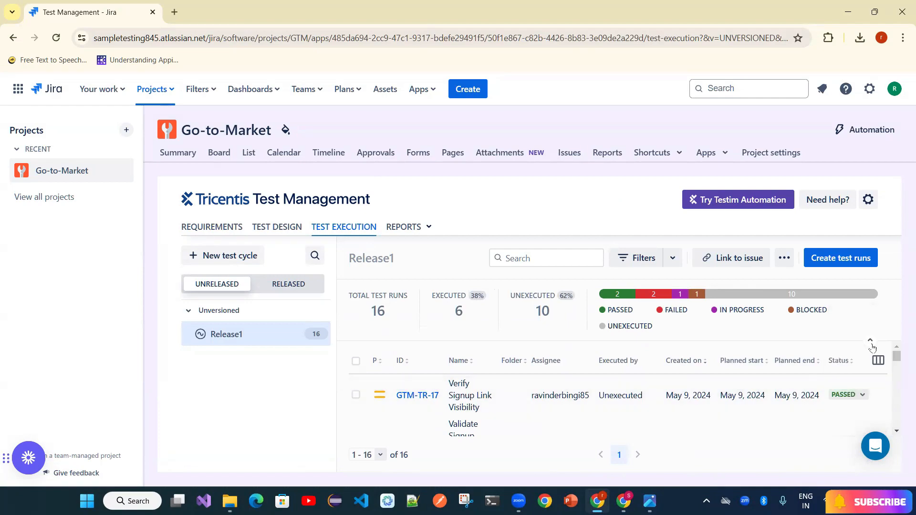
left_click_drag(896, 361, 897, 370)
left_click(857, 398)
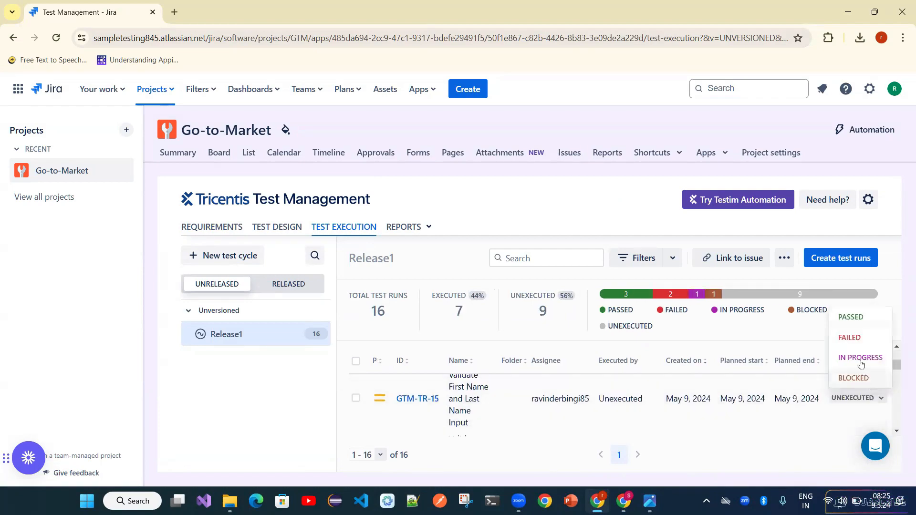
left_click(860, 324)
left_click_drag(896, 367, 895, 372)
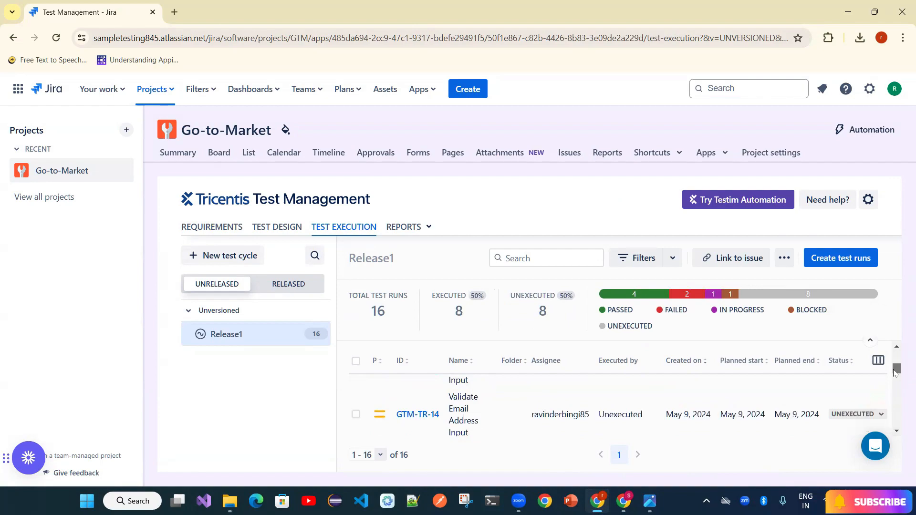
- Open GTM-TR-14 in Test Pad and mark its first step Failed
left_click(422, 417)
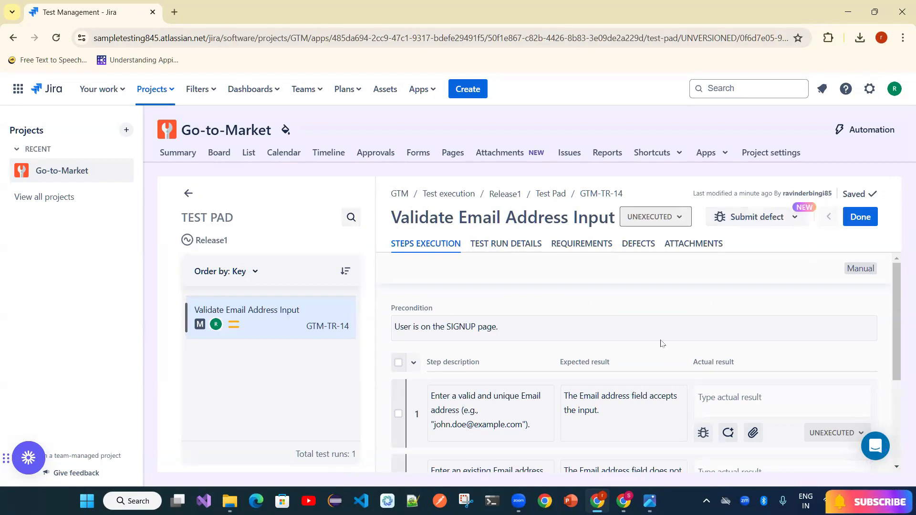
left_click(835, 433)
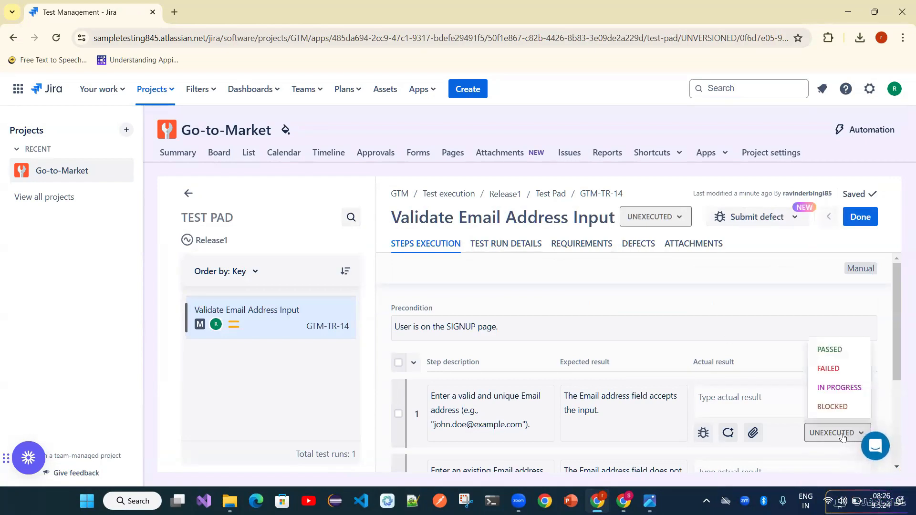
left_click(839, 370)
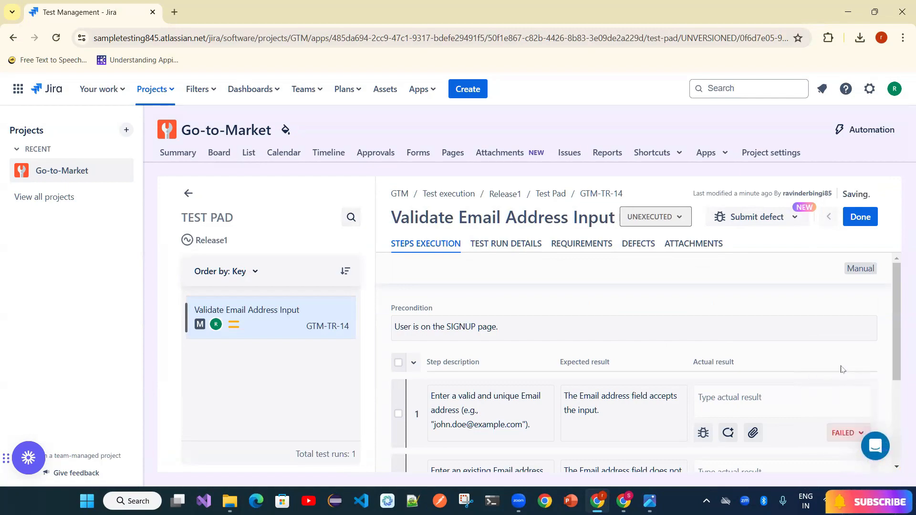
- Start a new defect with summary 'User is not allowing to enter invalid email address i no'
left_click(801, 224)
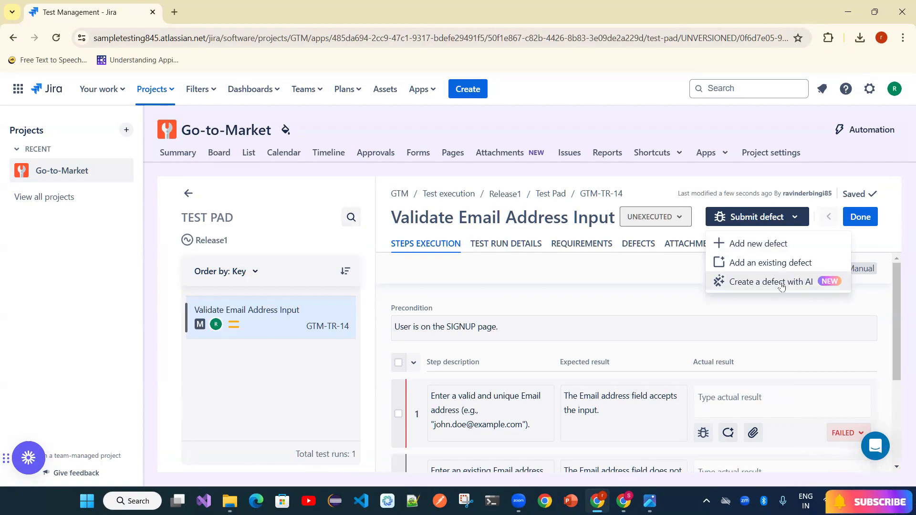
left_click(760, 245)
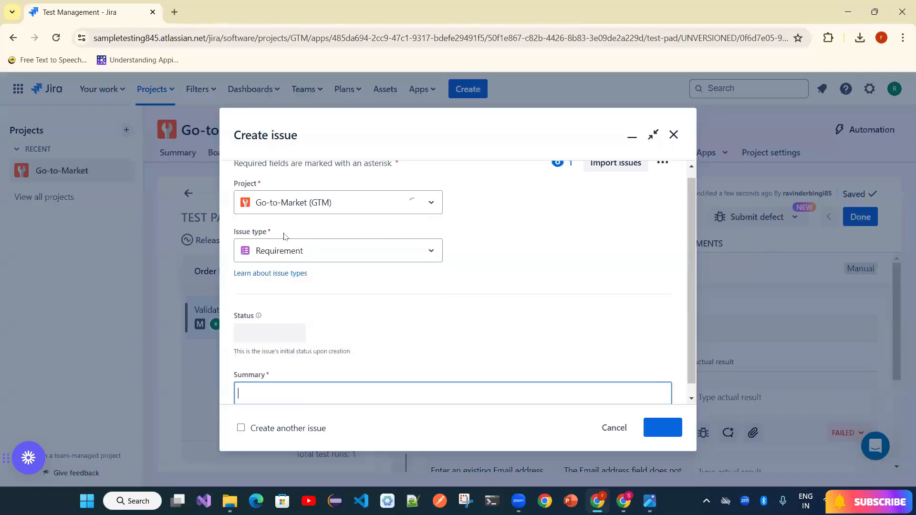
left_click(296, 251)
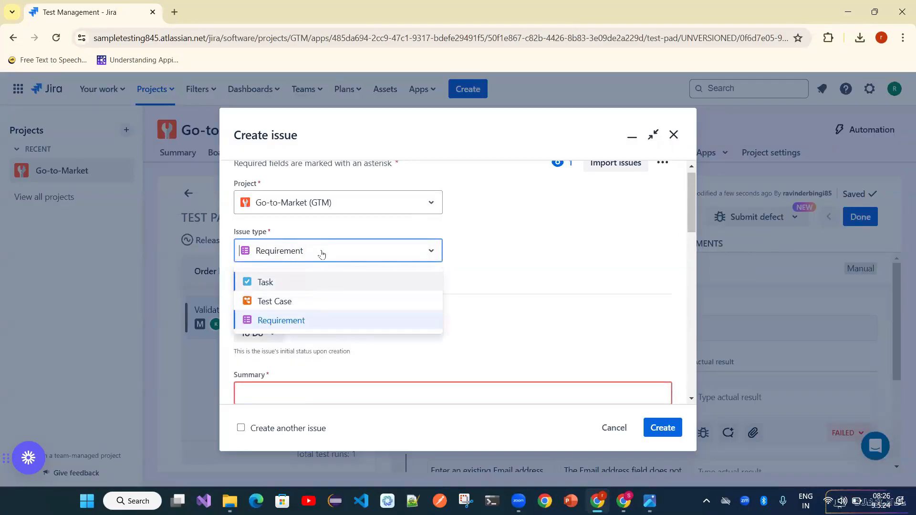
left_click(548, 268)
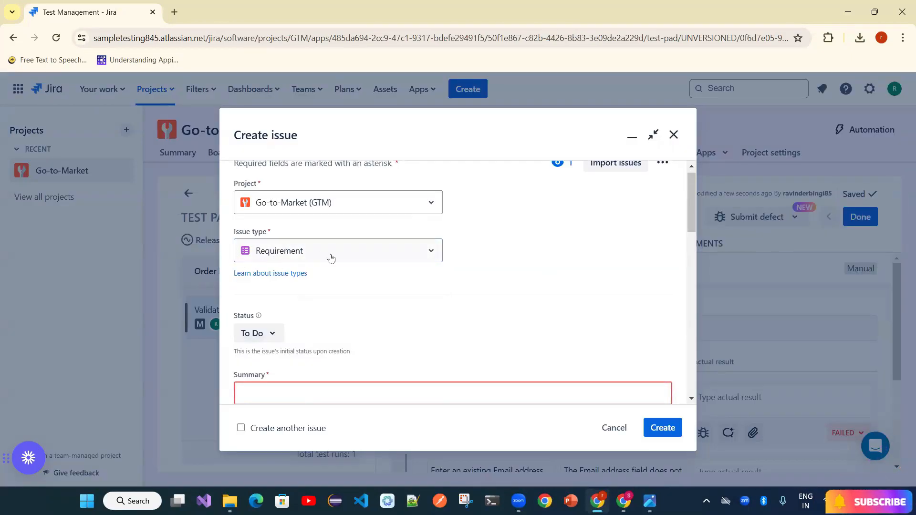
left_click(290, 258)
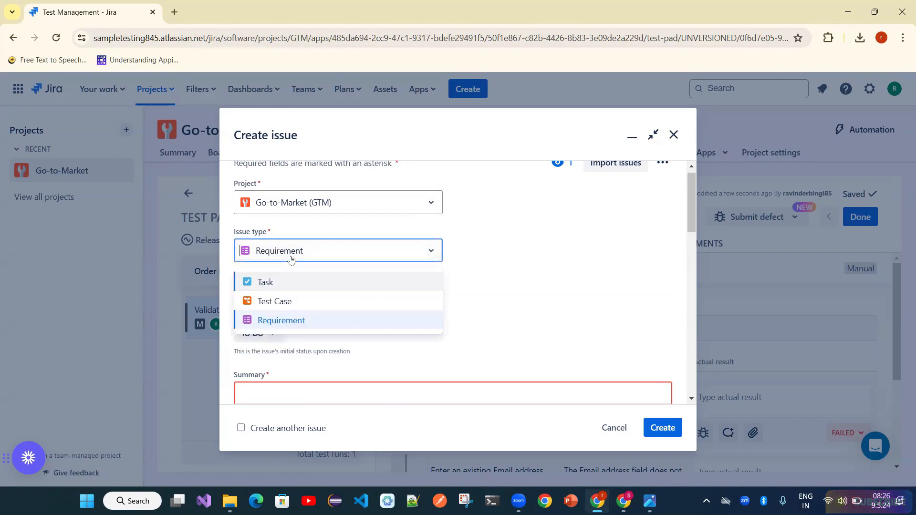
left_click(491, 256)
scroll(678, 239, "down", 3)
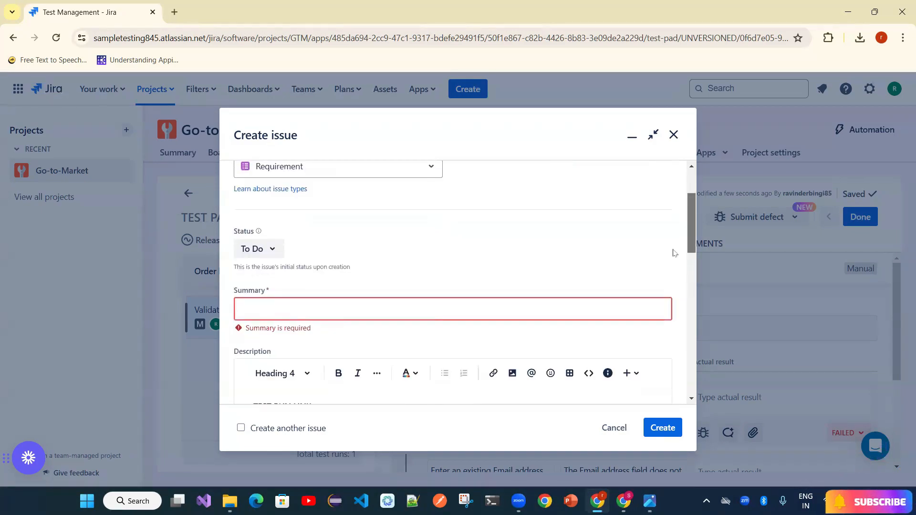
left_click(491, 284)
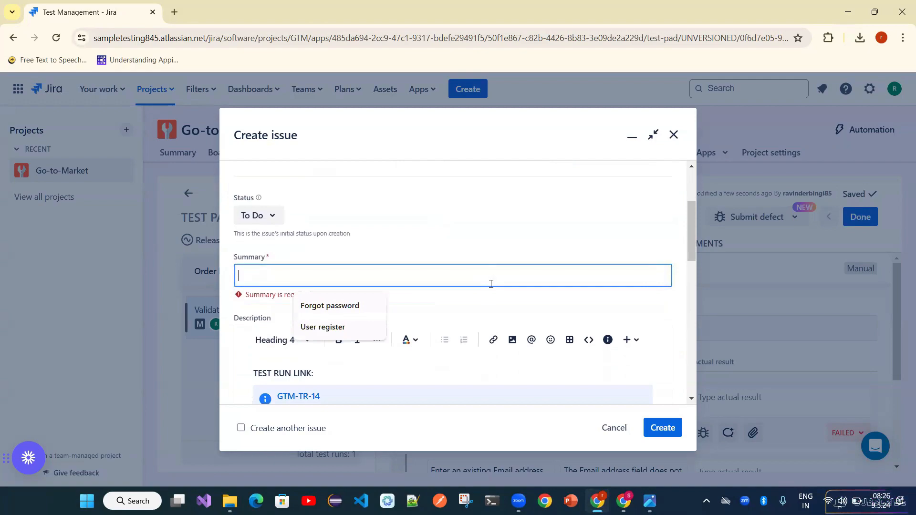
type("User is no")
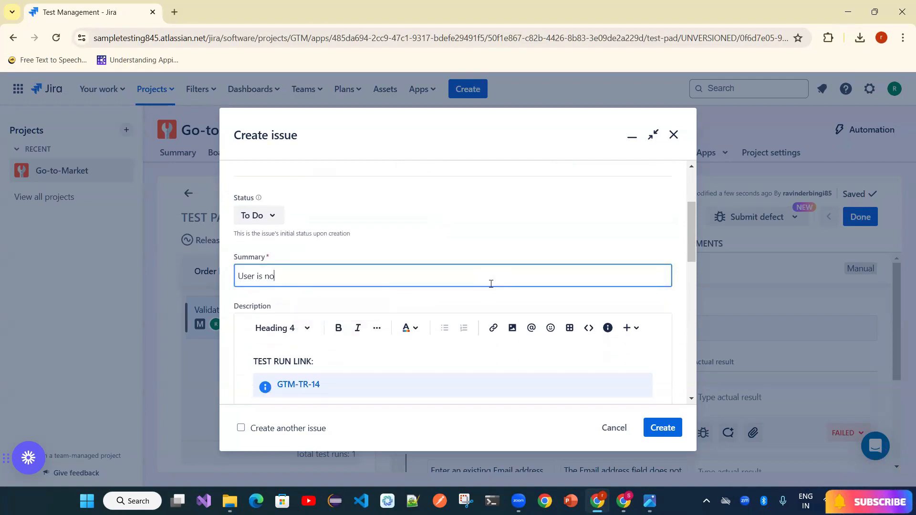
type("t allowing to enter invalid email address into ema")
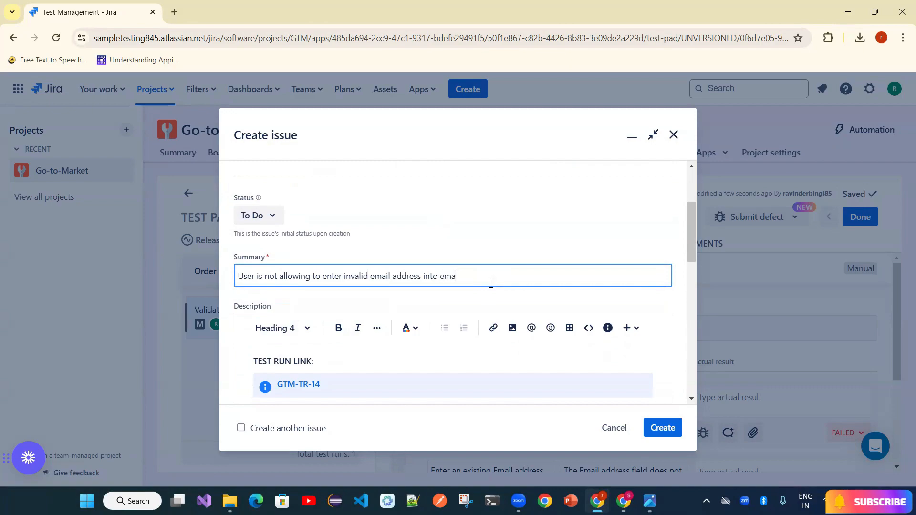
type(" nox")
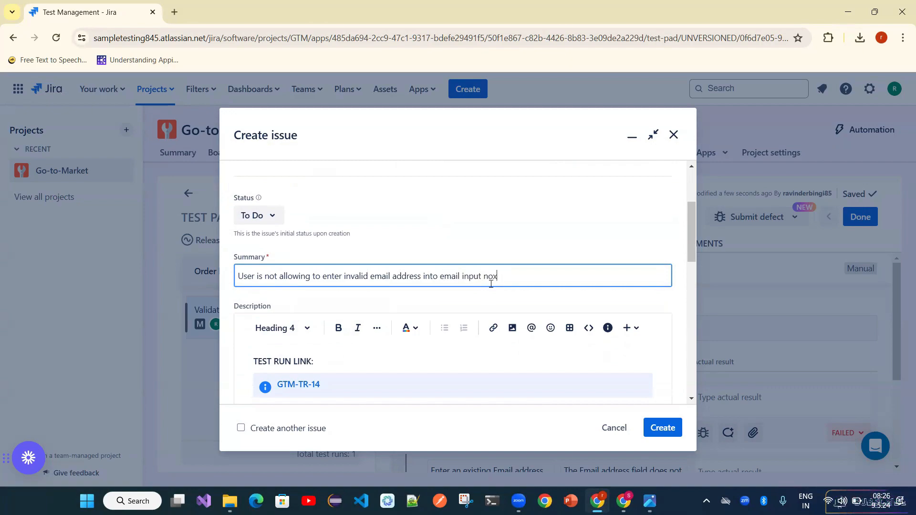
key("BackSpace")
key("BackSpace")
key("BackSpace")
- Close the unfinished defect form and discard the draft without saving
scroll(492, 284, "down", 4)
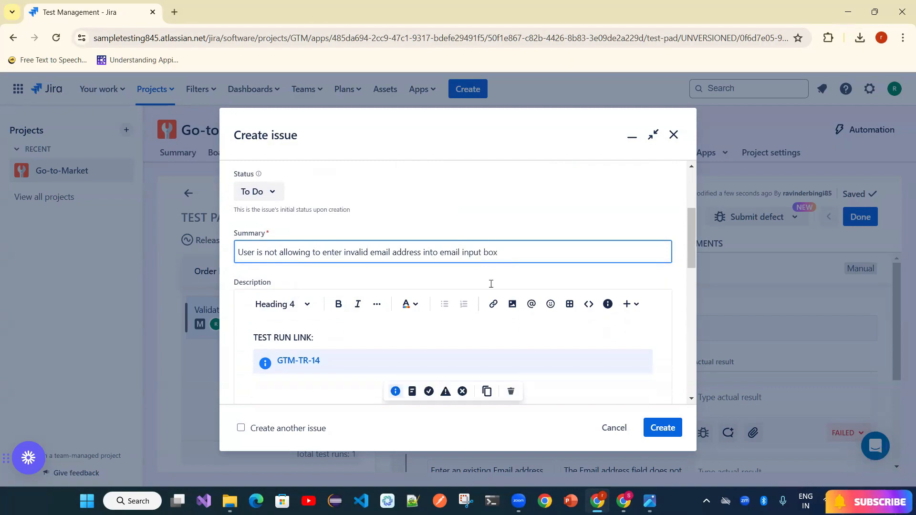
left_click(330, 264)
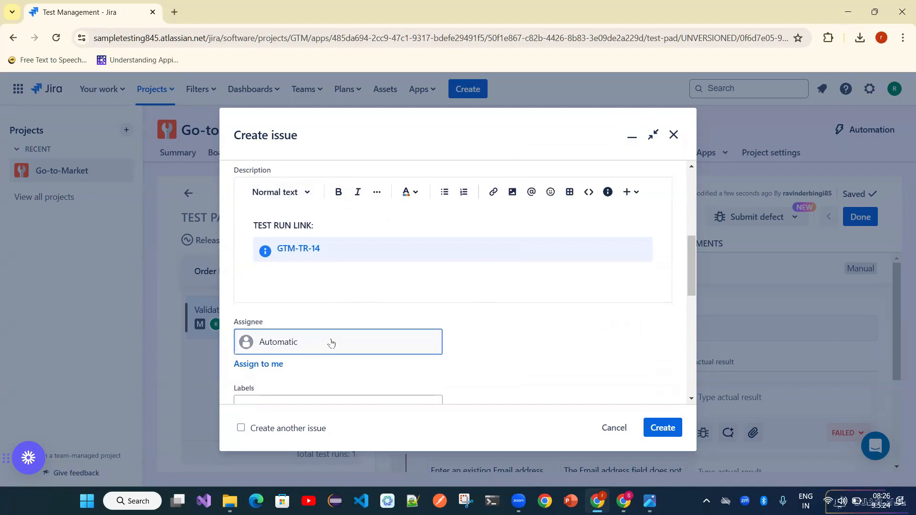
left_click(330, 344)
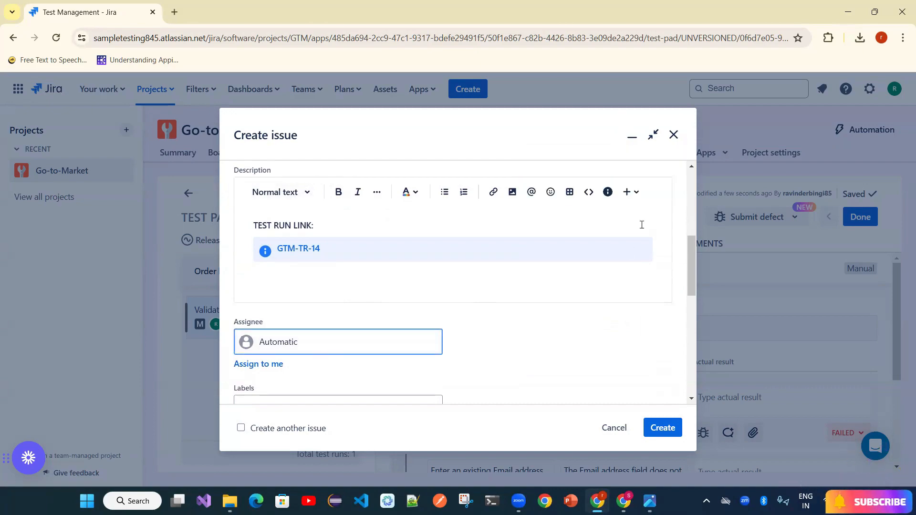
left_click(672, 139)
left_click(536, 199)
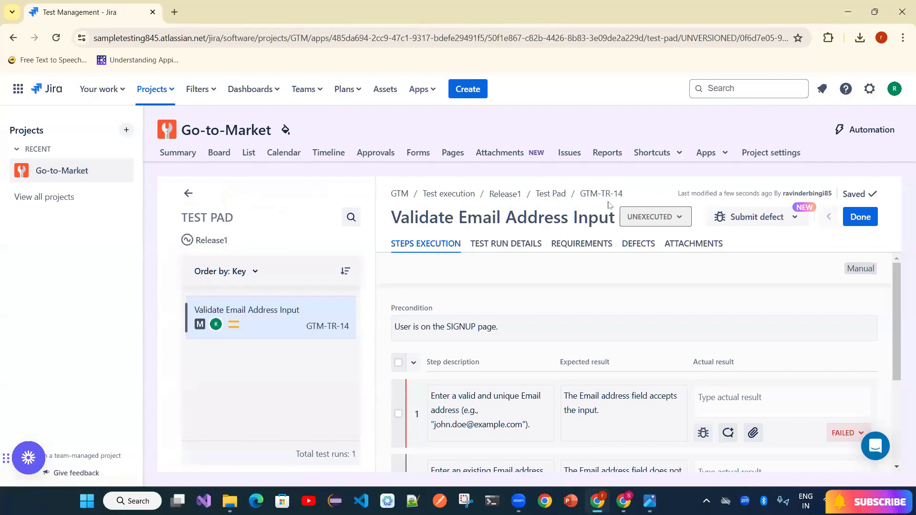
- Back on Release1, mark GTM-TR-16 and GTM-TR-11 Passed, GTM-TR-12 Blocked, and the next run Passed
left_click(188, 193)
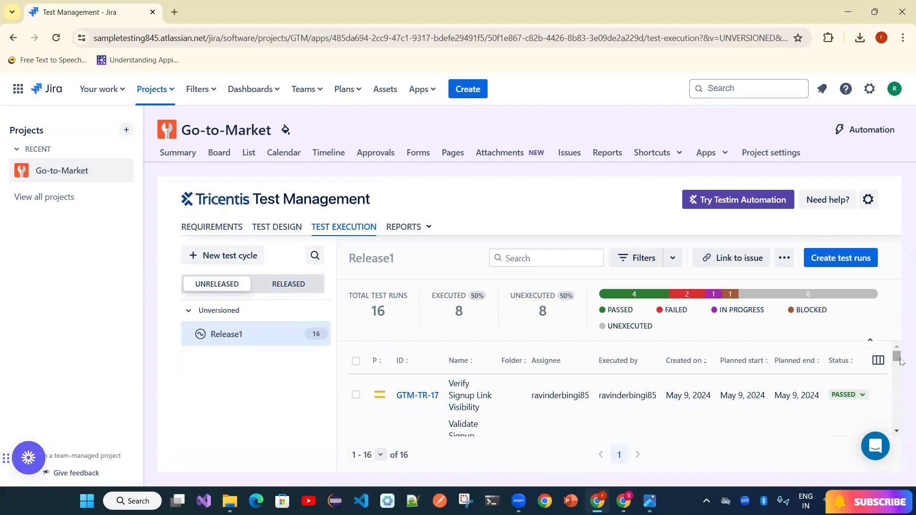
left_click_drag(900, 359, 901, 364)
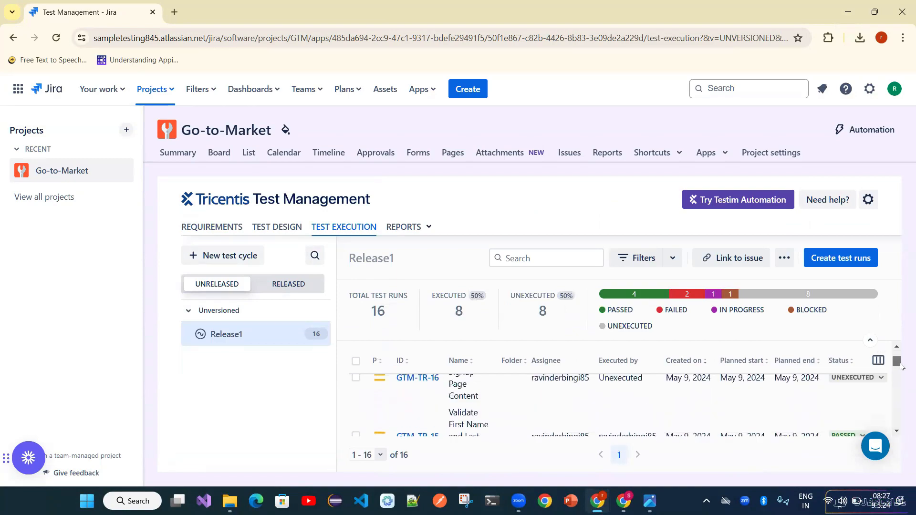
left_click(874, 380)
left_click(851, 398)
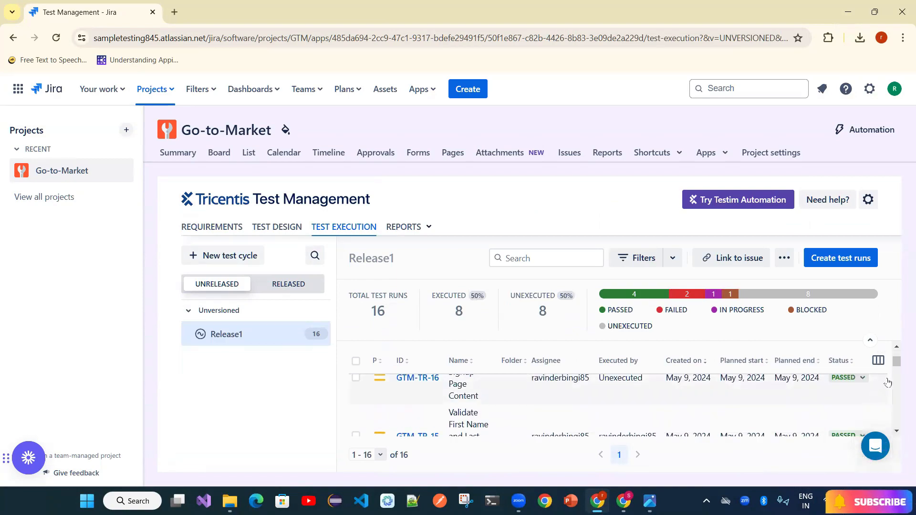
left_click(871, 400)
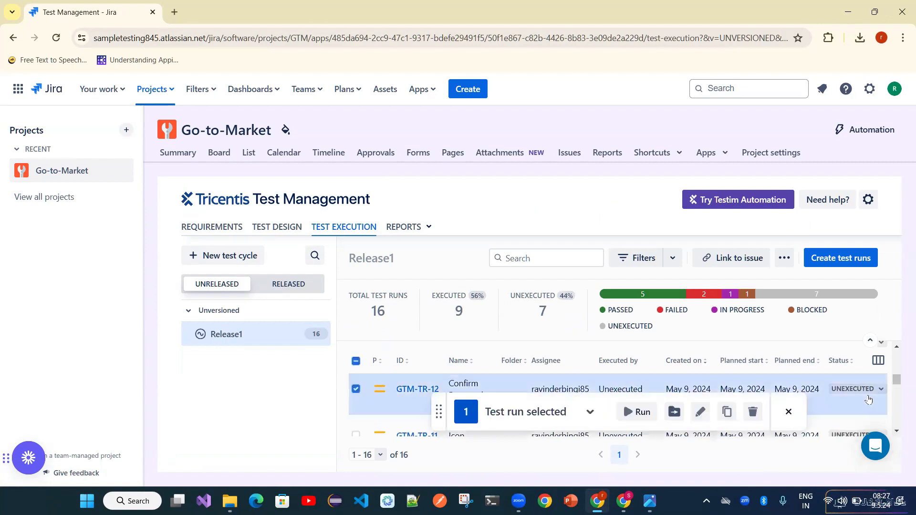
left_click(866, 390)
left_click(867, 373)
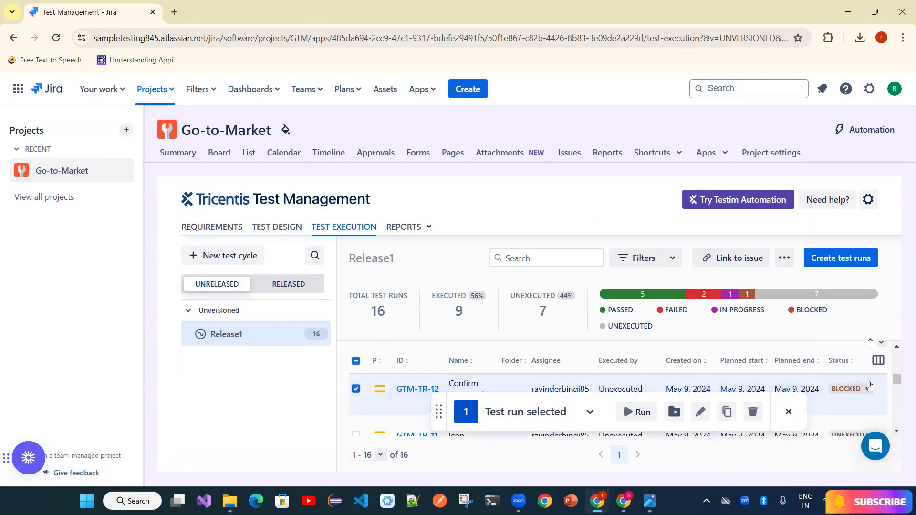
left_click(845, 435)
left_click(851, 356)
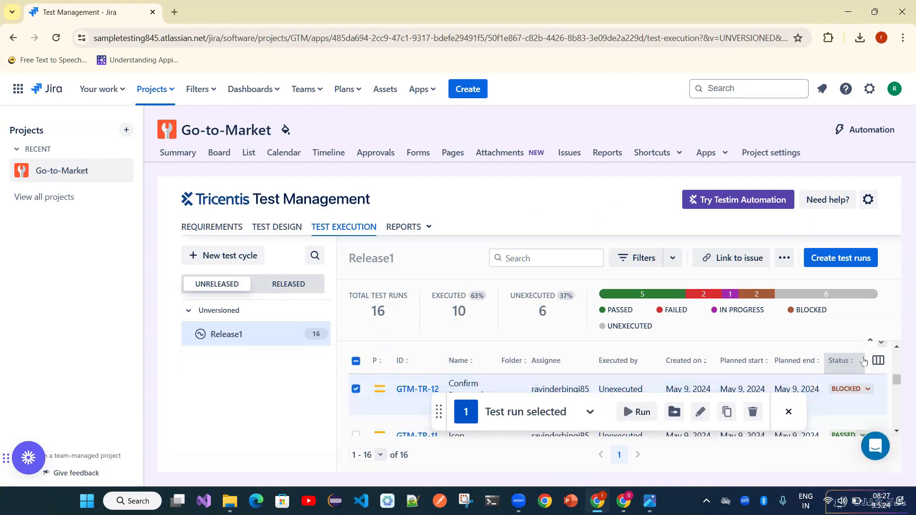
left_click_drag(897, 380, 898, 396)
left_click(855, 416)
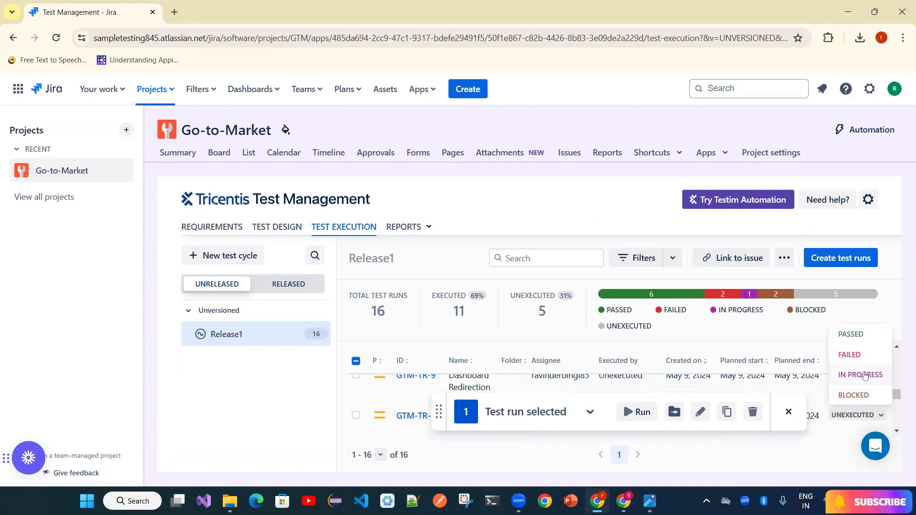
left_click(867, 334)
- Mark GTM-TR-9 Failed and another run Passed, then clear the selection
left_click(859, 375)
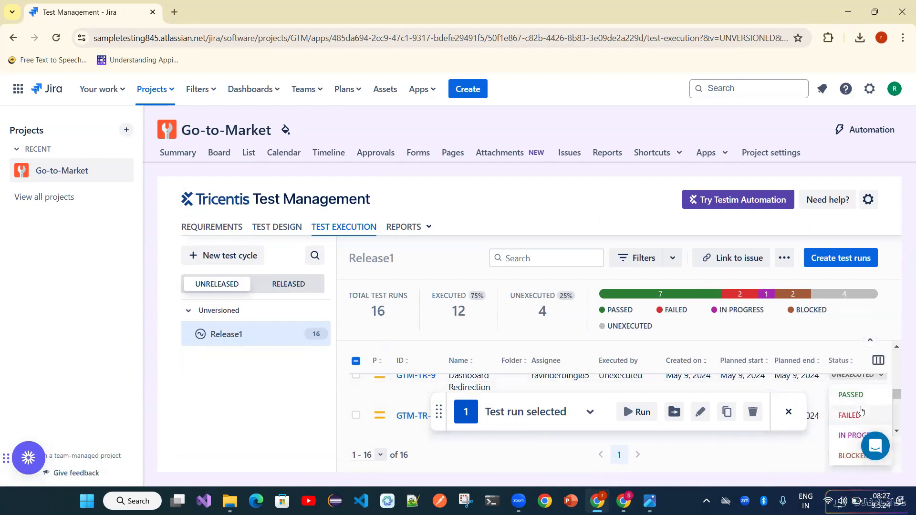
left_click(852, 414)
left_click_drag(897, 395, 897, 406)
scroll(897, 406, "up", 4)
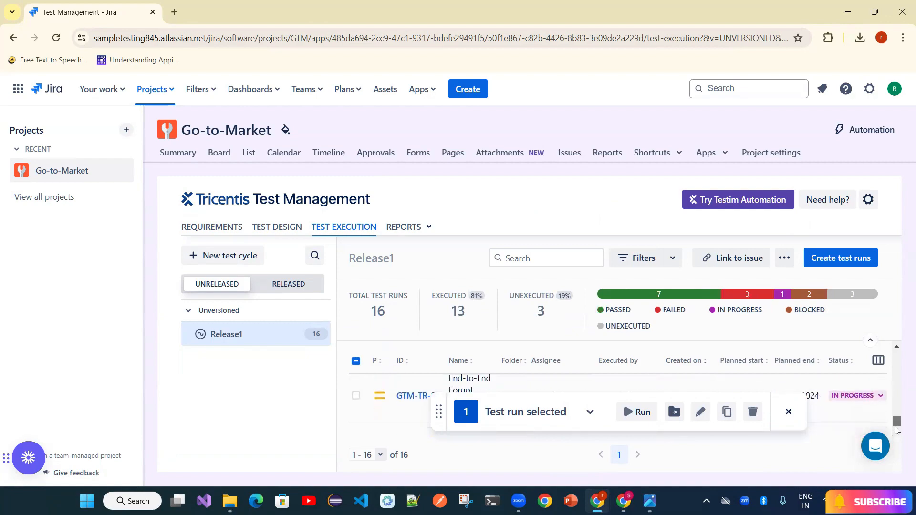
scroll(896, 392, "down", 4)
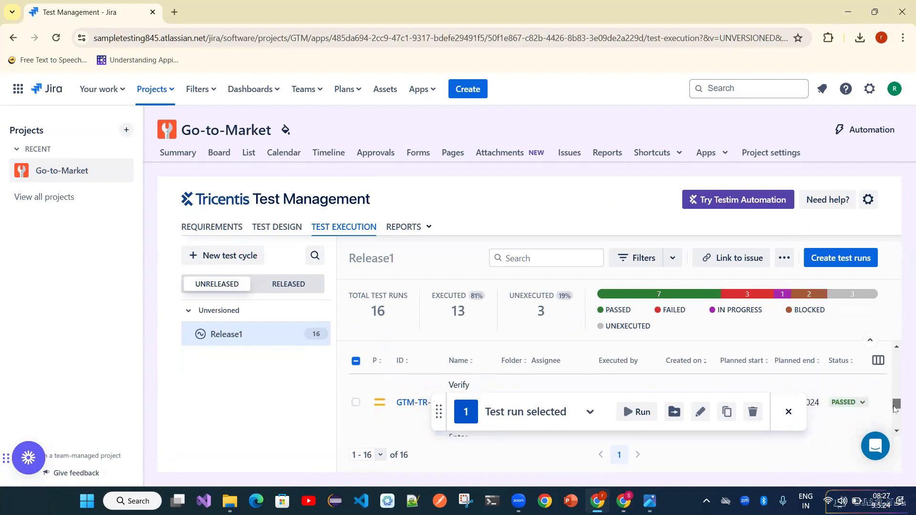
left_click_drag(896, 388, 895, 377)
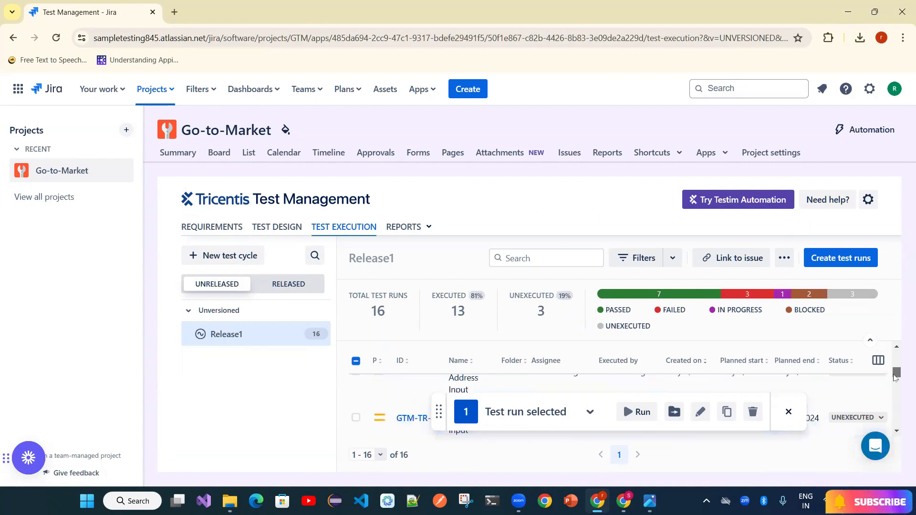
left_click(866, 418)
left_click(852, 333)
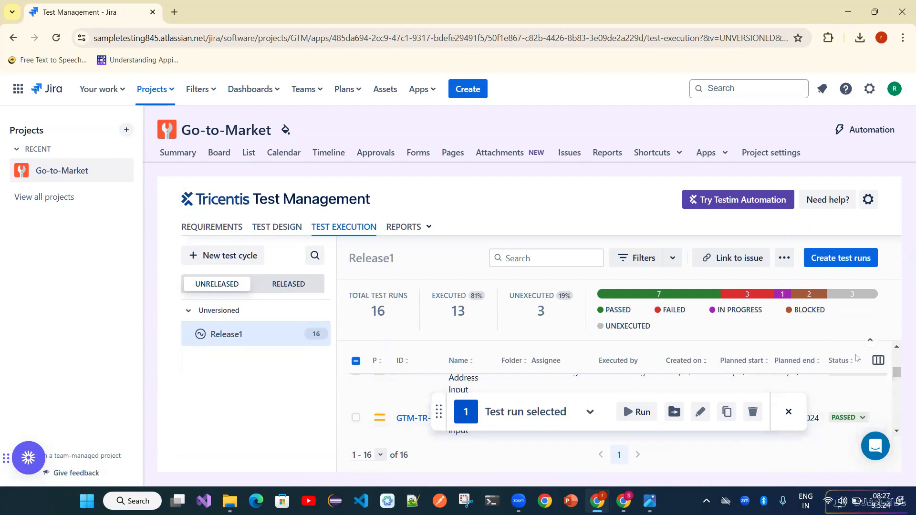
left_click(789, 412)
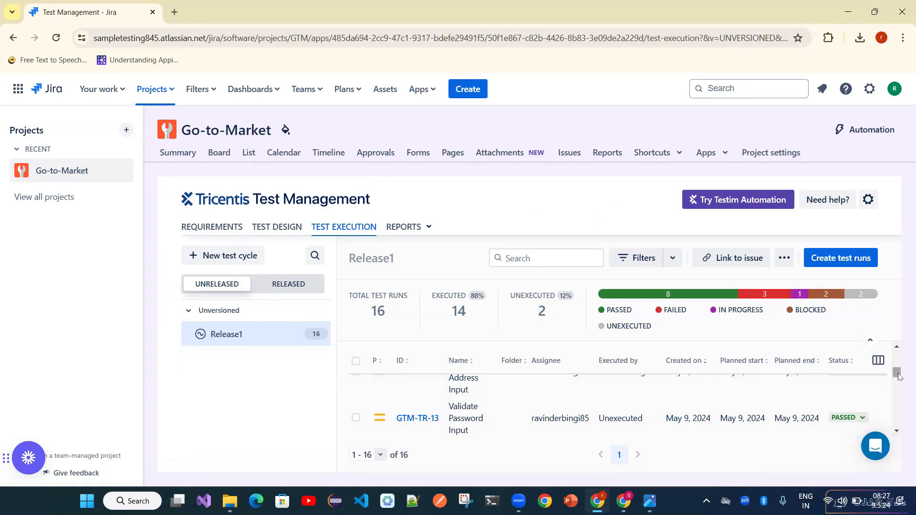
- Mark GTM-TR-14 Passed and GTM-TR-10 Failed
left_click_drag(898, 376, 899, 373)
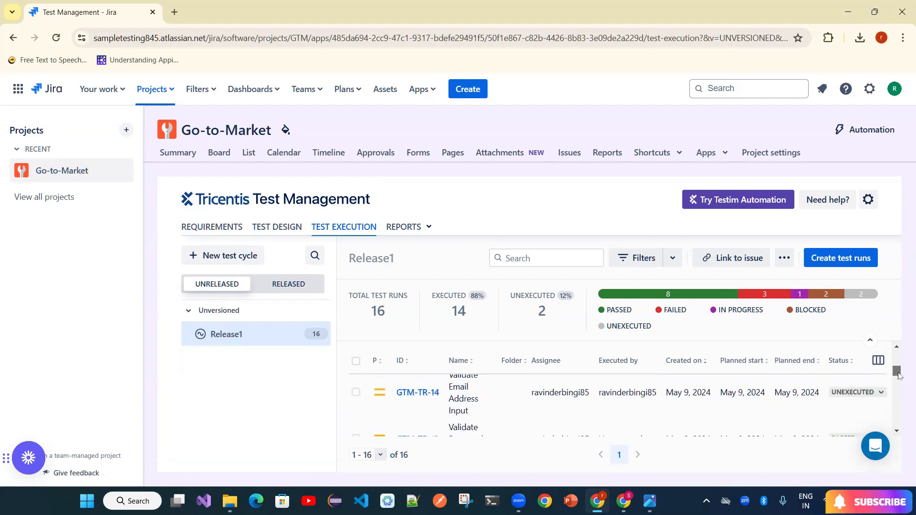
left_click(862, 399)
left_click(849, 310)
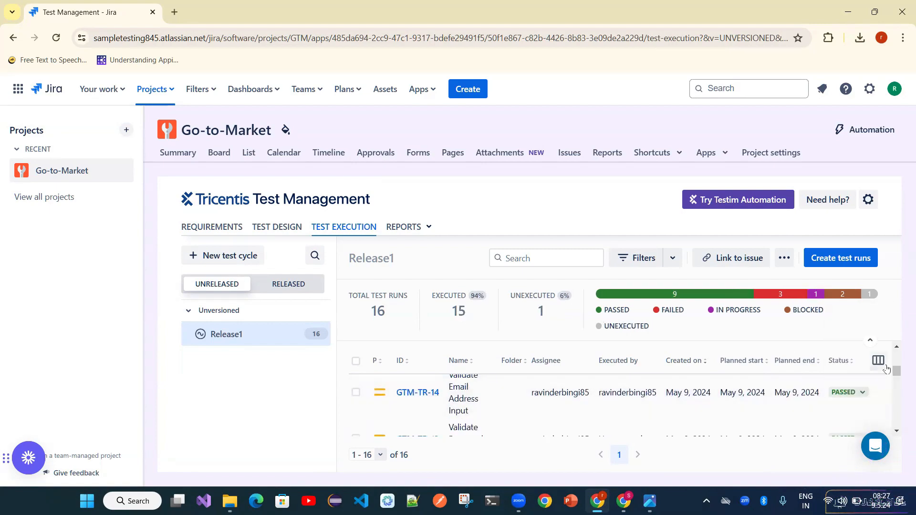
left_click_drag(898, 371, 899, 390)
left_click(868, 424)
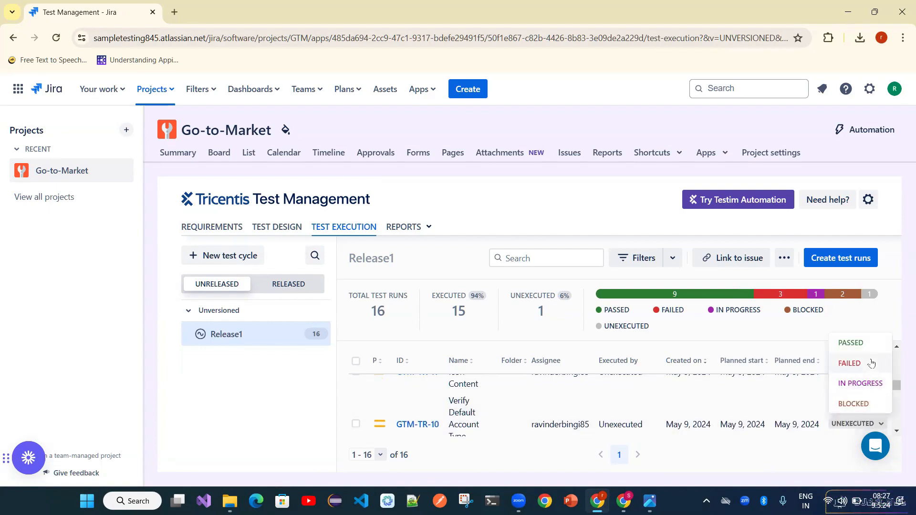
left_click(872, 363)
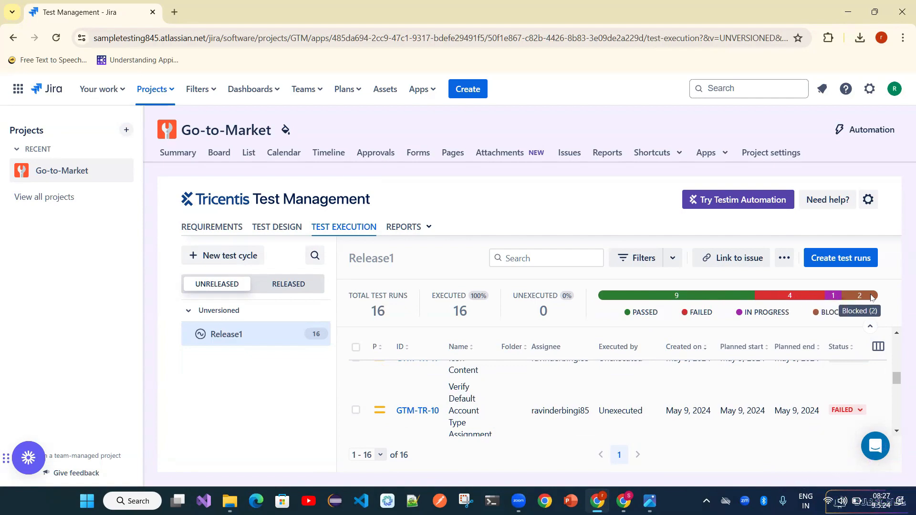
- Check the exported Execution progress PDF: 16 runs, 9 passed, 4 failed, 1 in progress, 2 blocked
left_click(429, 232)
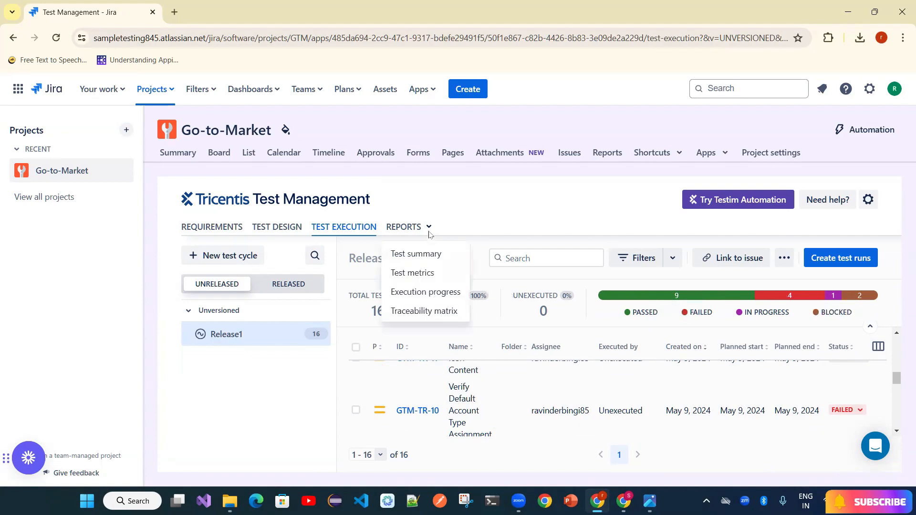
left_click(425, 292)
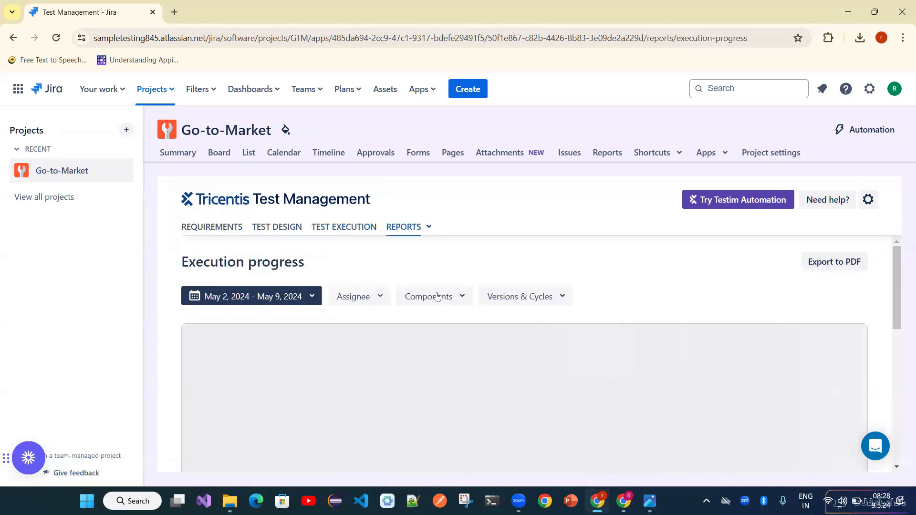
scroll(554, 384, "down", 1)
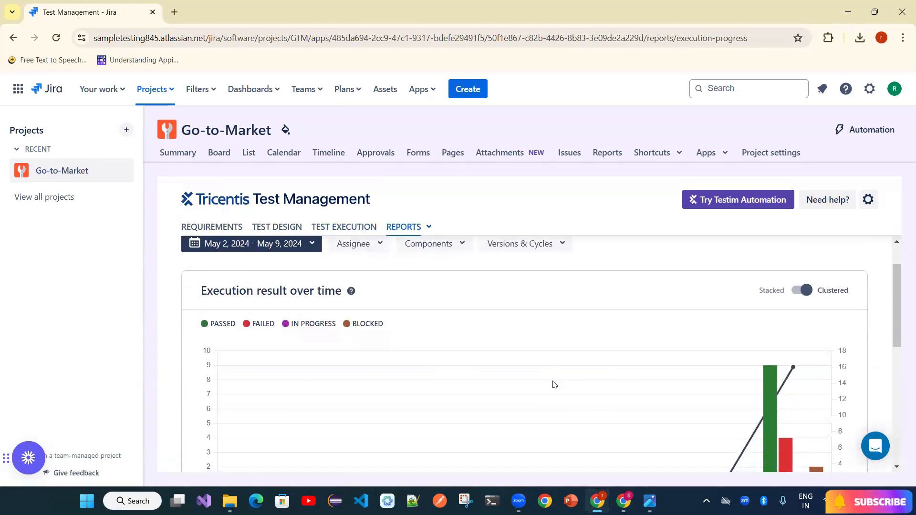
scroll(555, 385, "up", 1)
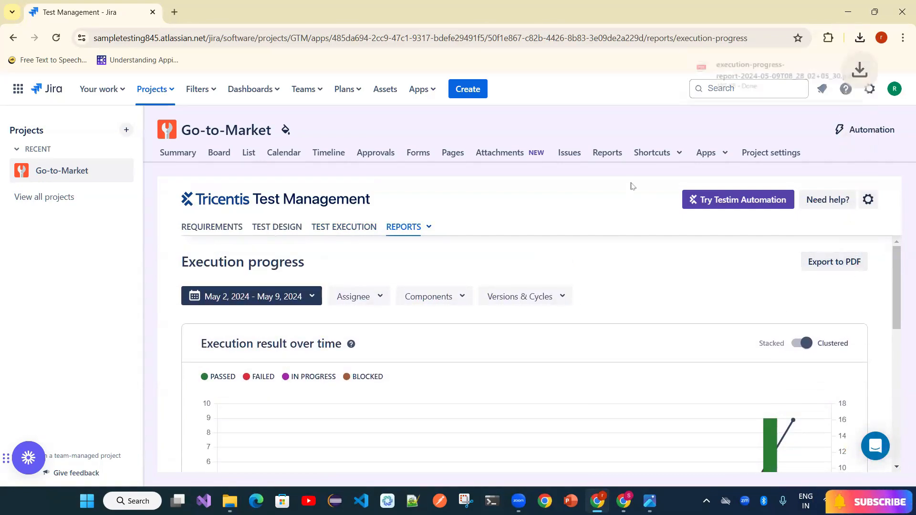
left_click(754, 71)
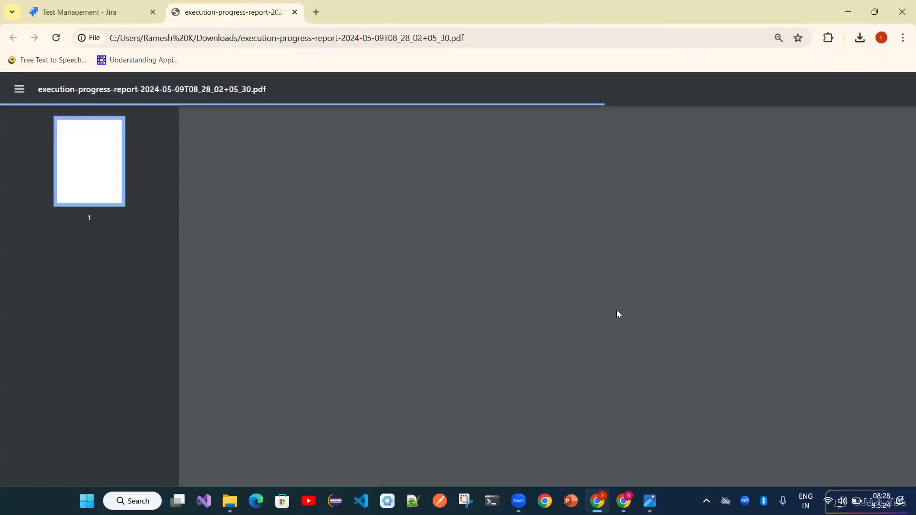
scroll(618, 313, "down", 2)
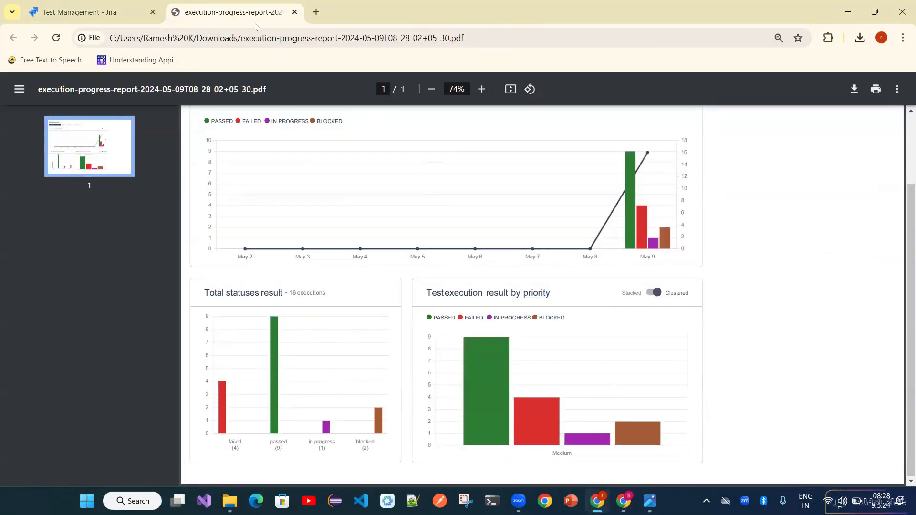
left_click(119, 12)
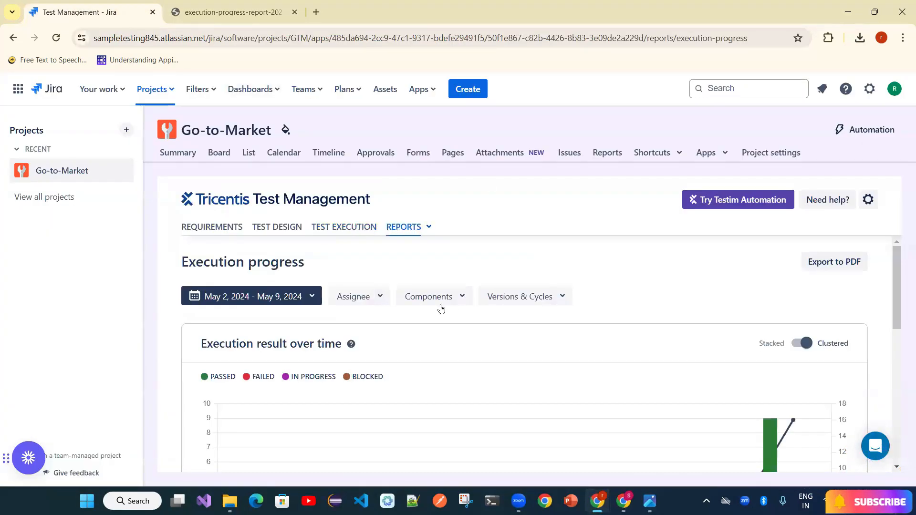
- Browse the component, version/cycle, assignee and date-range filter choices
left_click(422, 302)
left_click(544, 294)
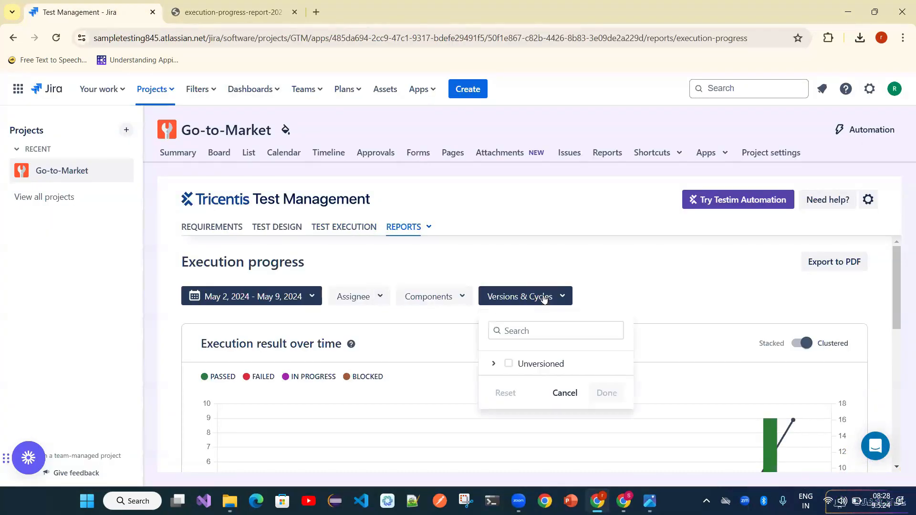
left_click(377, 298)
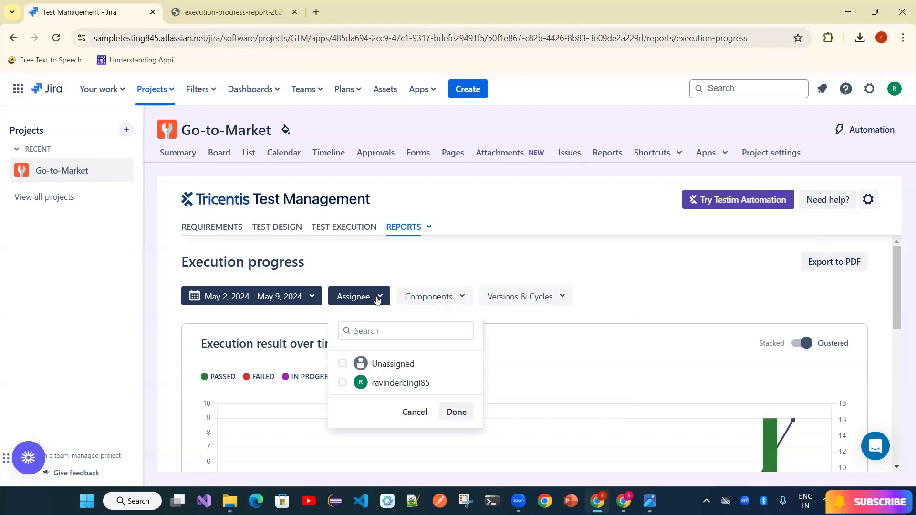
left_click(706, 283)
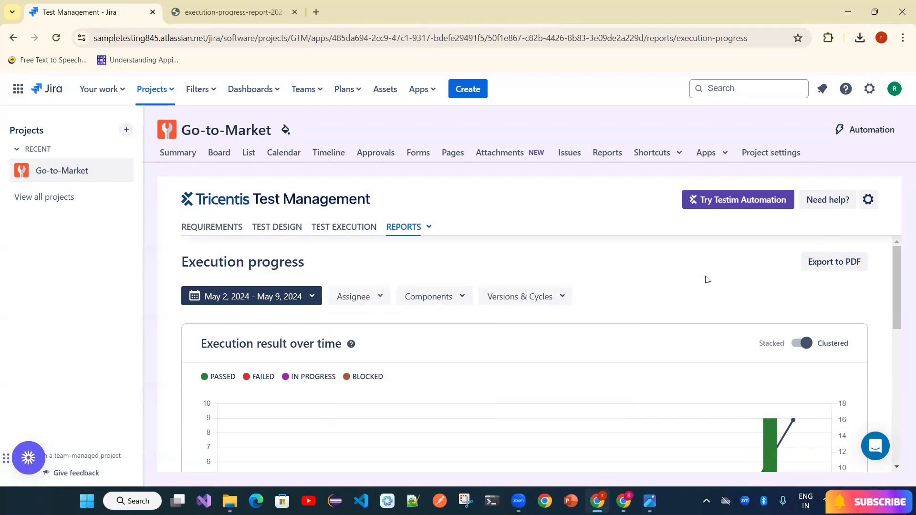
left_click(289, 295)
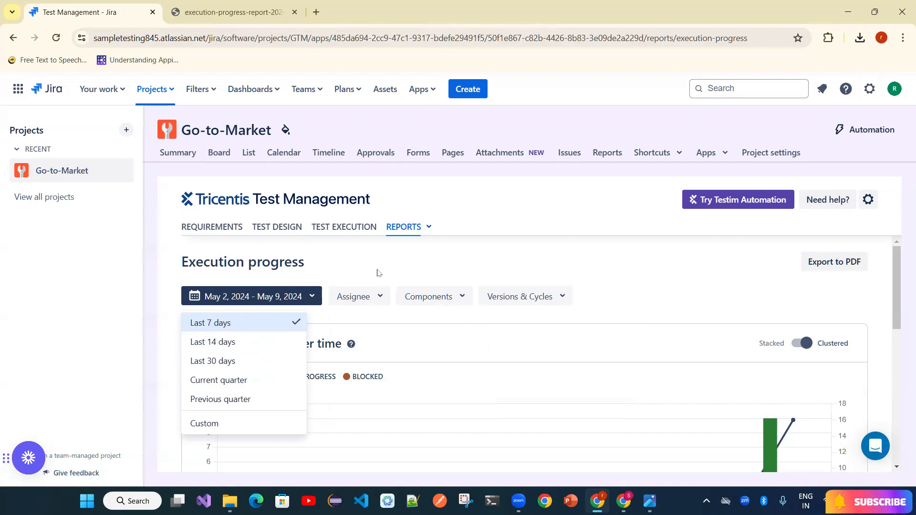
- Open the Test summary report: 16 cases created, 0 abandoned, 16 runs executed, 0 unexecuted
left_click(428, 227)
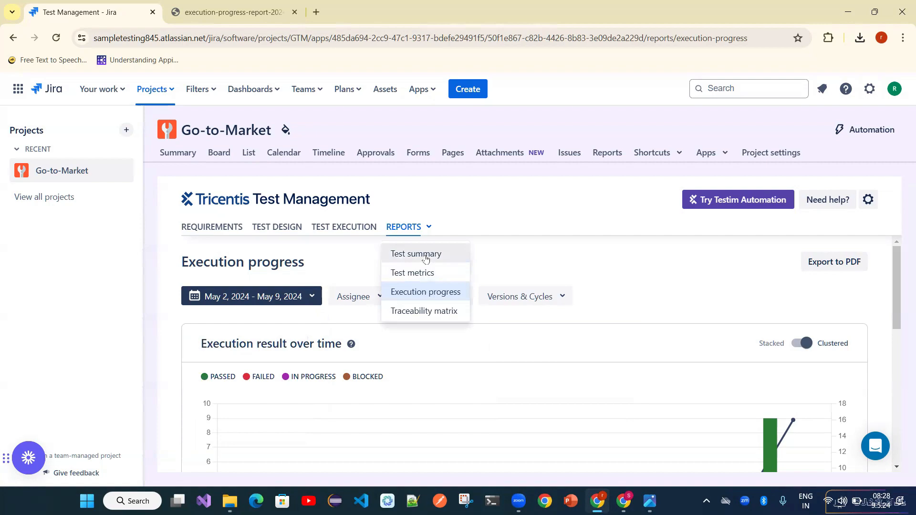
left_click(426, 254)
scroll(613, 331, "down", 1)
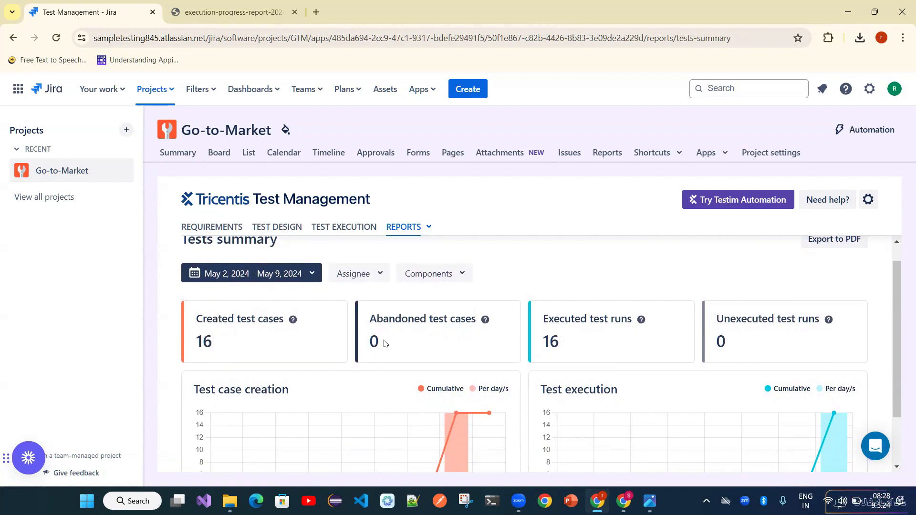
left_click_drag(385, 343, 372, 342)
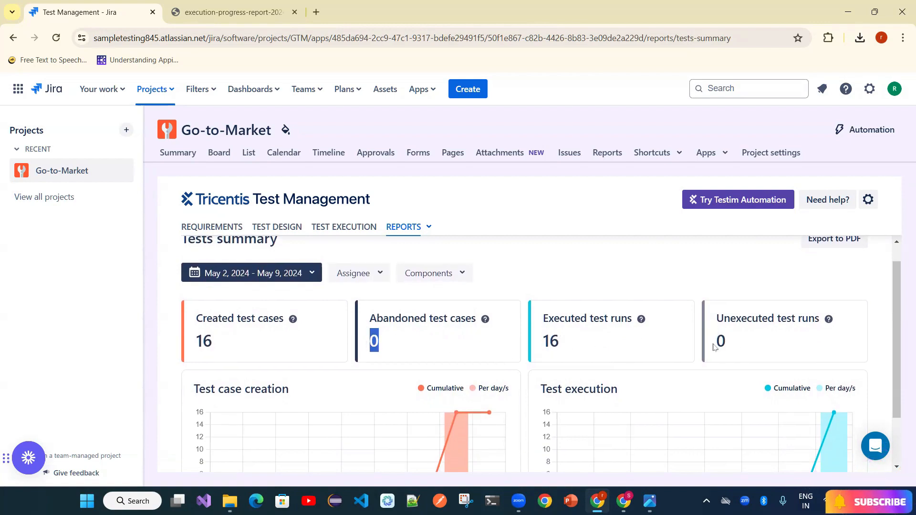
scroll(662, 382, "down", 2)
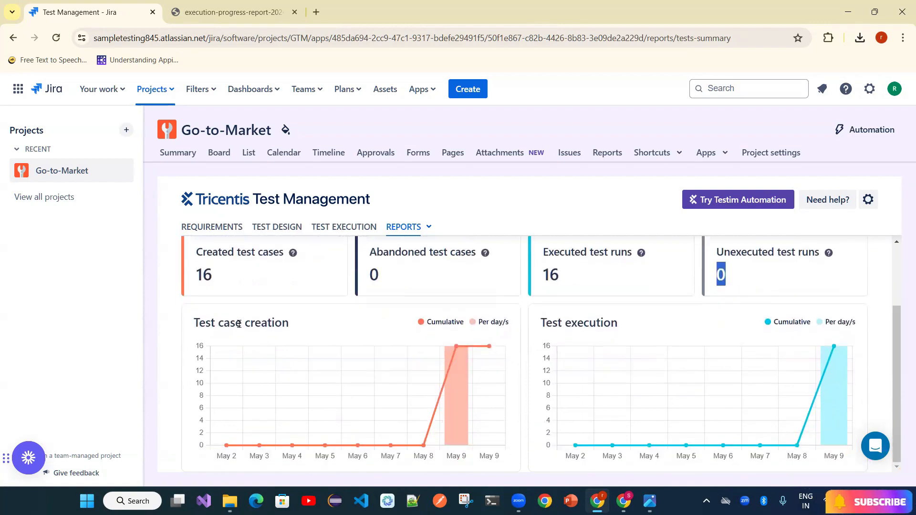
mouse_move(837, 378)
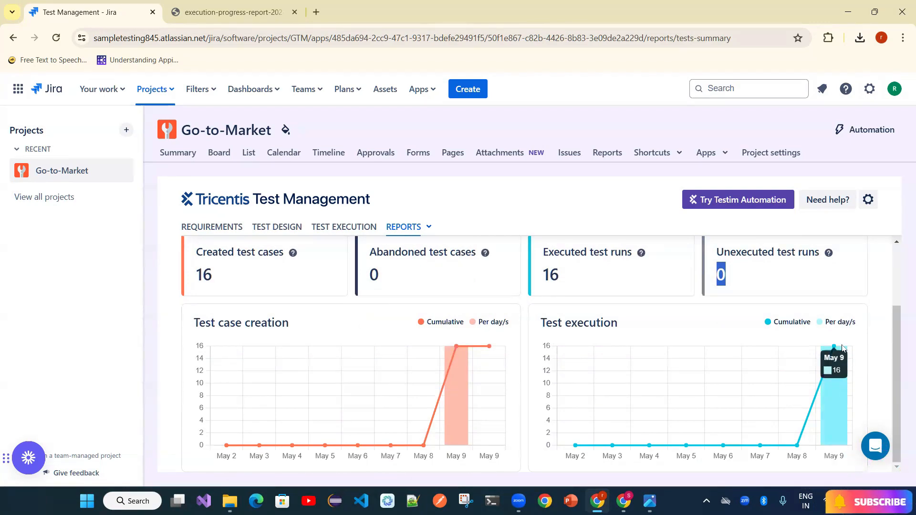
mouse_move(835, 382)
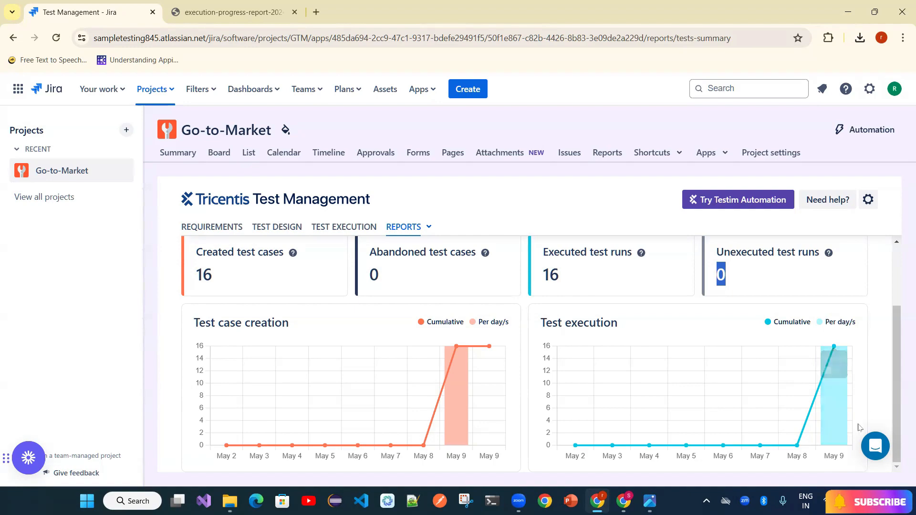
mouse_move(845, 401)
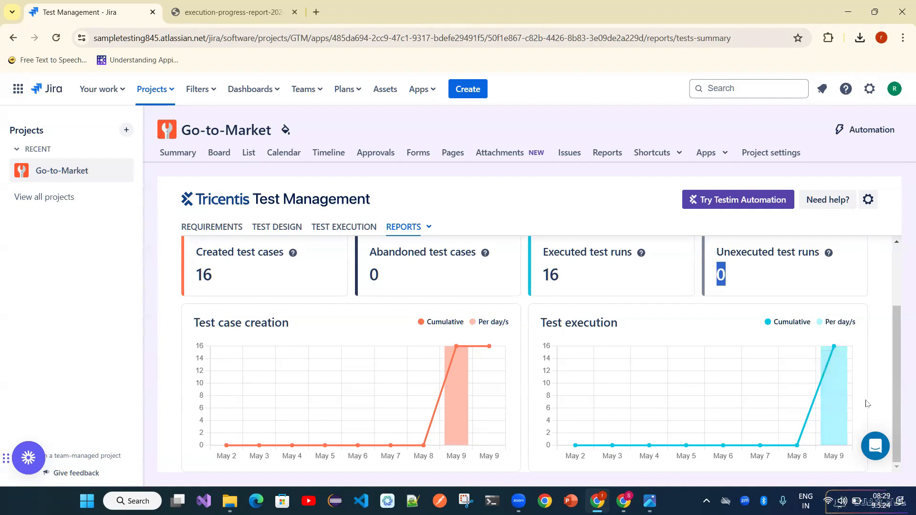
left_click(429, 227)
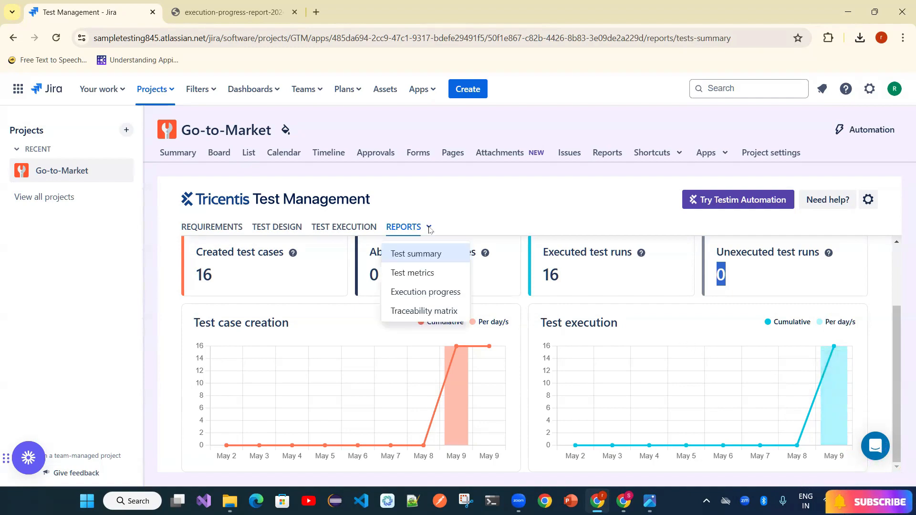
- Filter the Traceability matrix report to Unversioned and Release1, limited to the listed tester
left_click(432, 312)
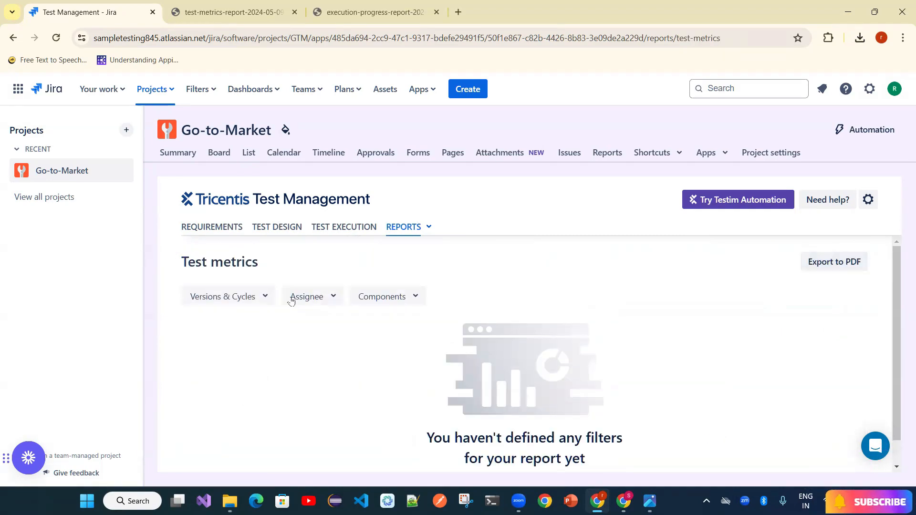
left_click(249, 298)
left_click(255, 366)
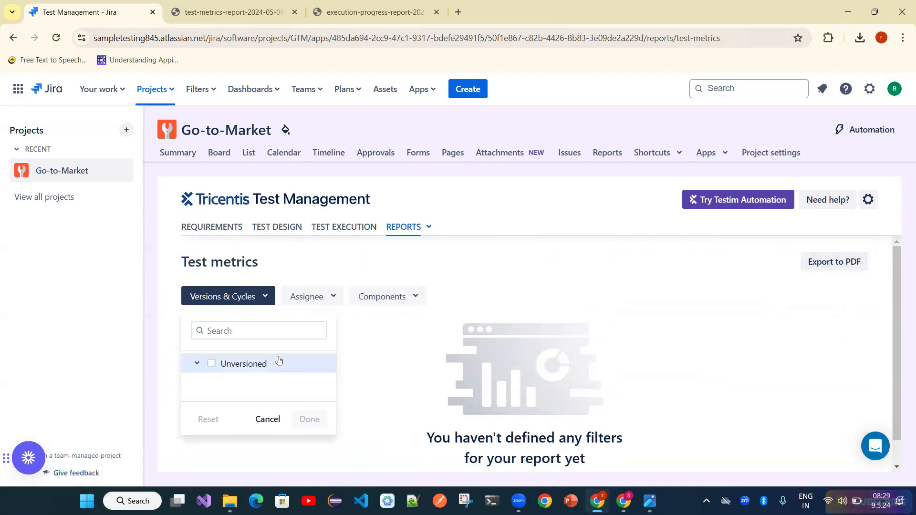
left_click(212, 364)
left_click(398, 298)
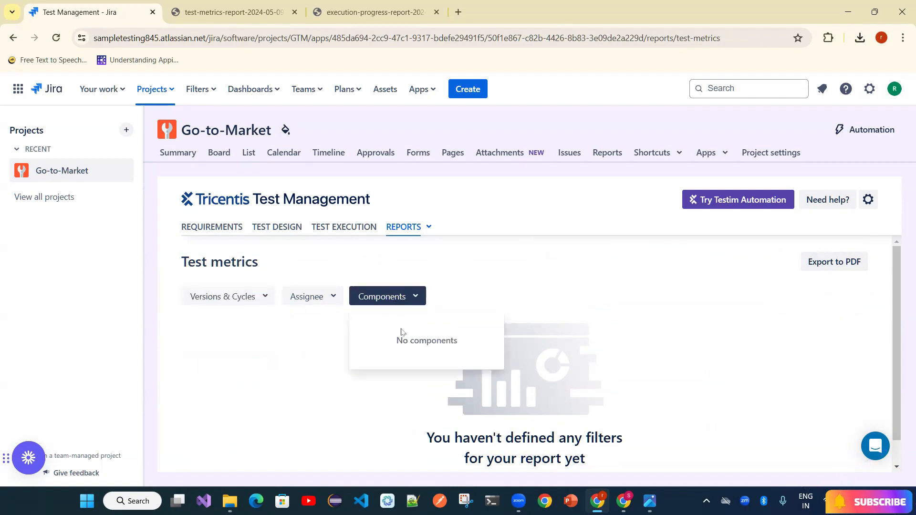
left_click(335, 313)
left_click(334, 297)
left_click(330, 384)
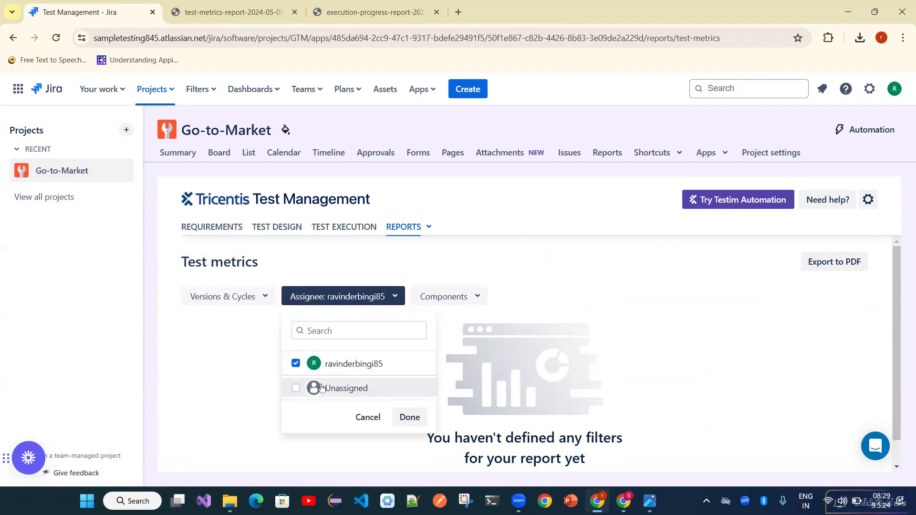
left_click(410, 417)
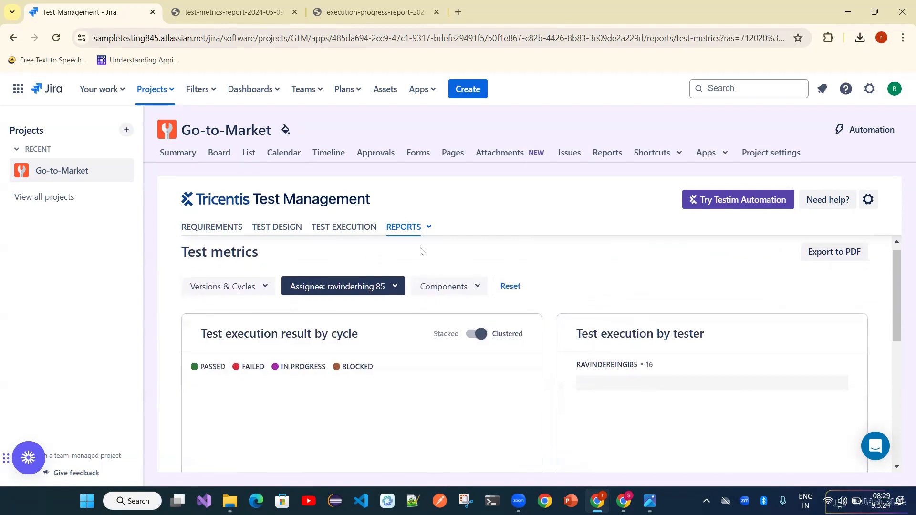
- Scroll through the filtered traceability matrix to review its results
scroll(510, 335, "down", 2)
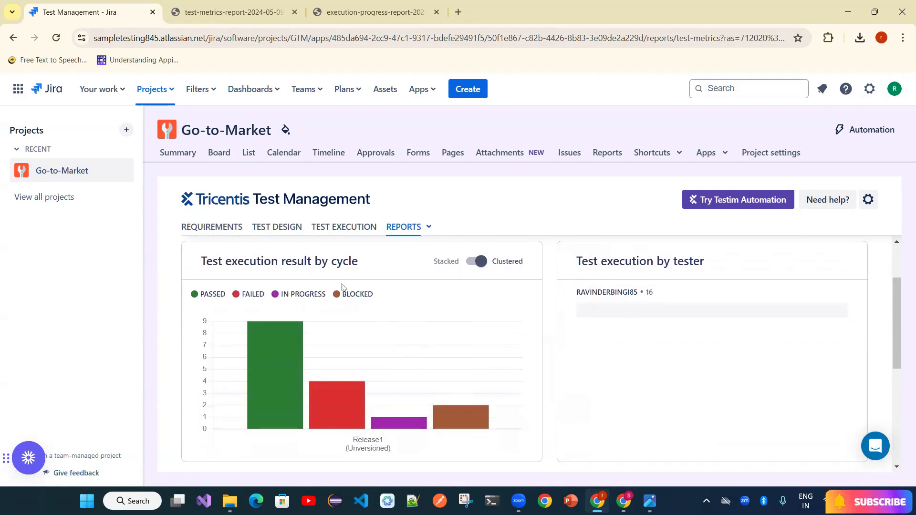
mouse_move(286, 399)
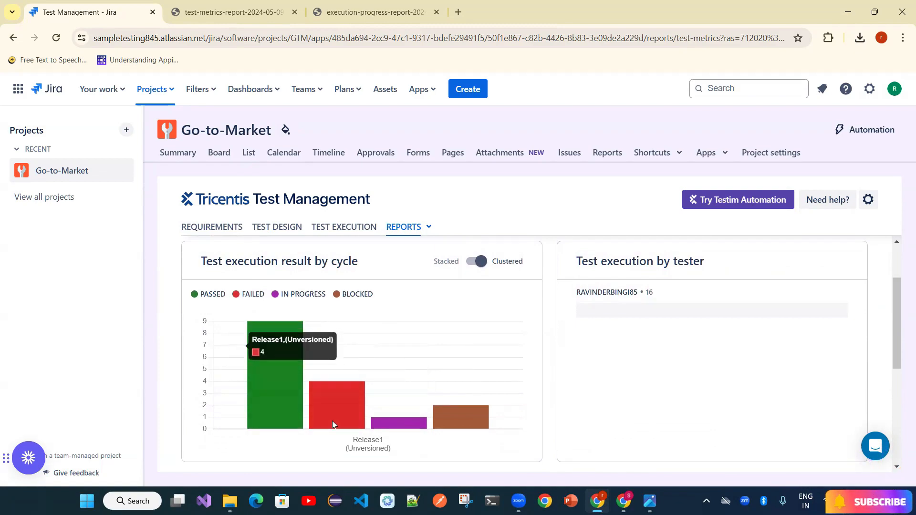
mouse_move(332, 421)
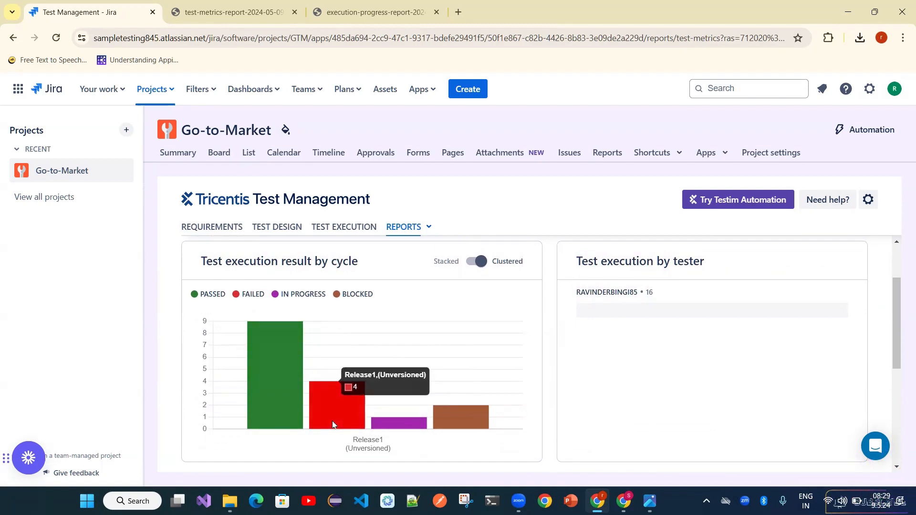
mouse_move(392, 426)
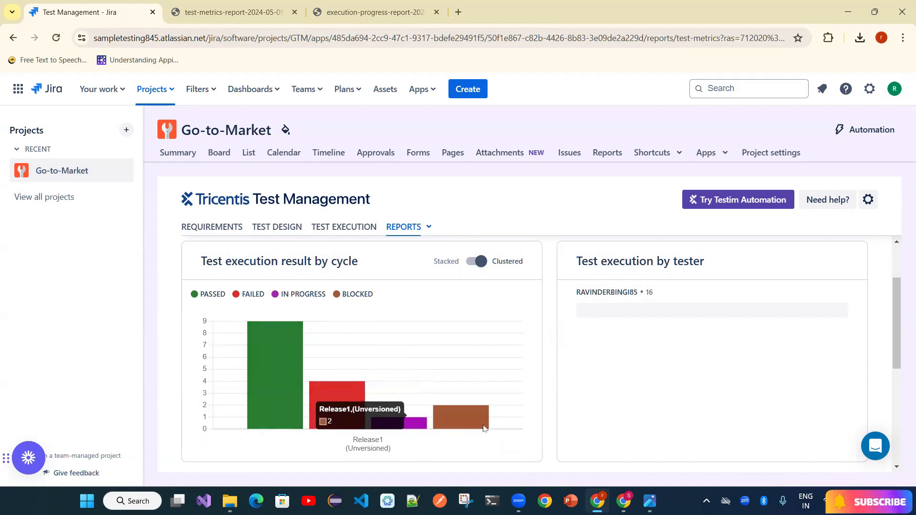
mouse_move(484, 428)
scroll(497, 363, "down", 2)
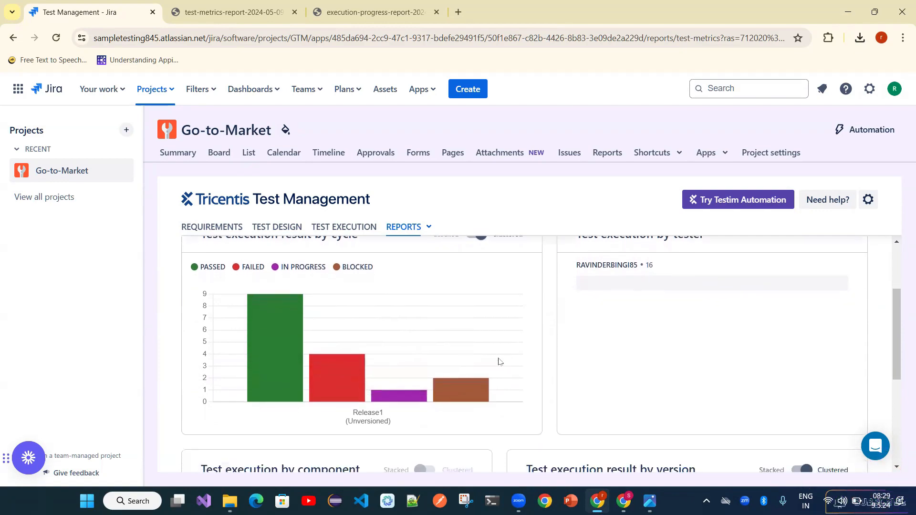
scroll(477, 352, "down", 2)
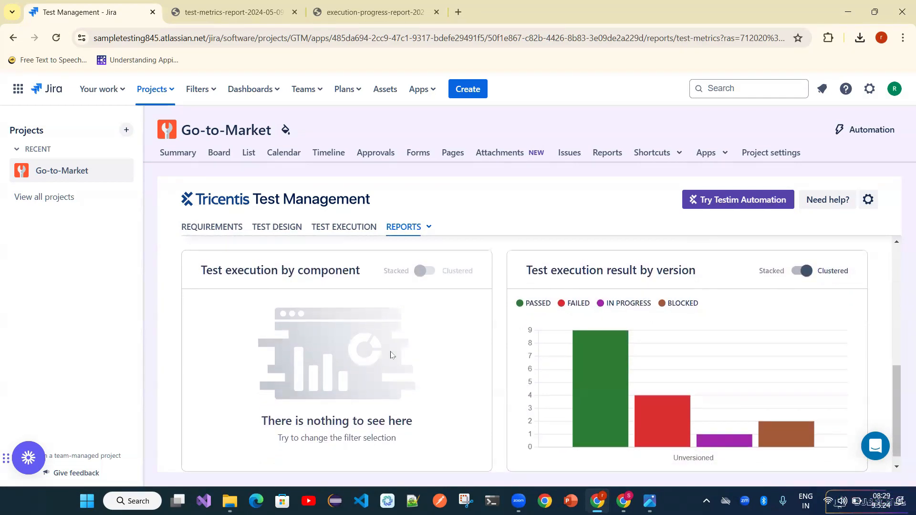
scroll(433, 275, "up", 4)
scroll(432, 275, "up", 3)
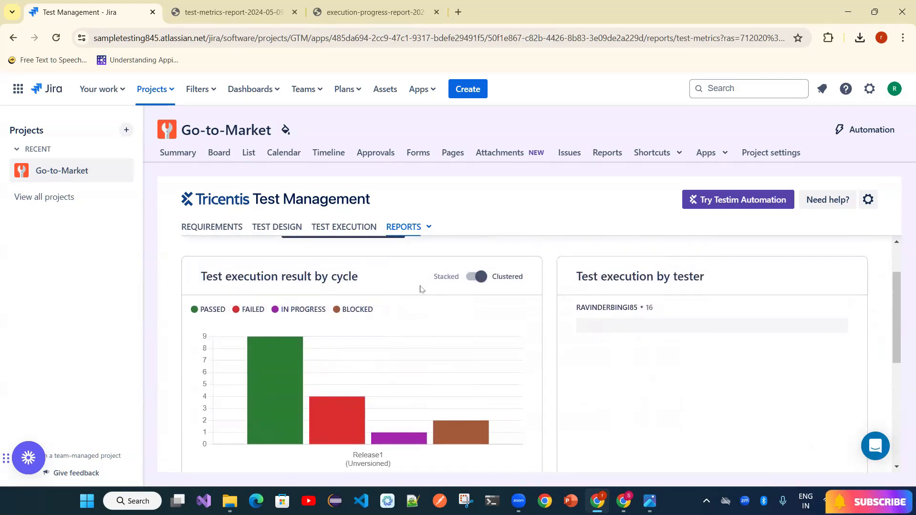
- Check the empty Components filter, then return to the Test Execution page with all 16 runs
left_click(446, 298)
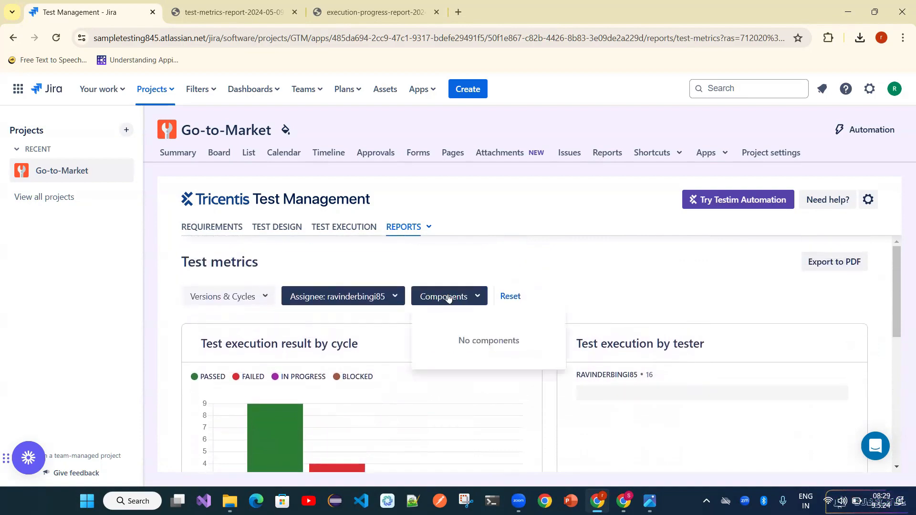
left_click(628, 290)
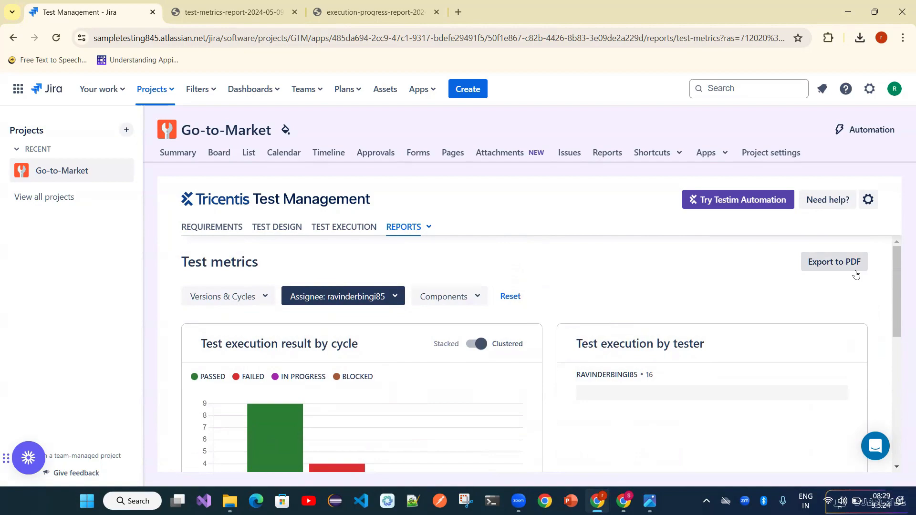
left_click(342, 228)
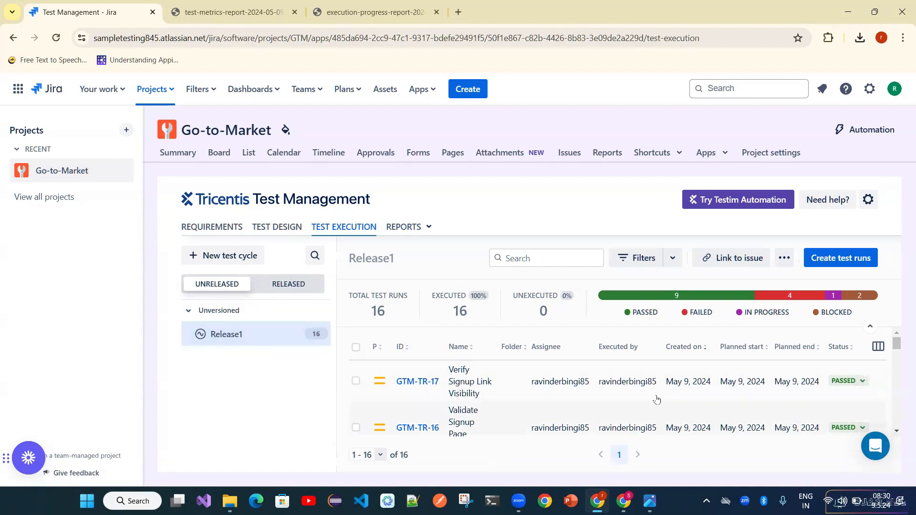
left_click(295, 285)
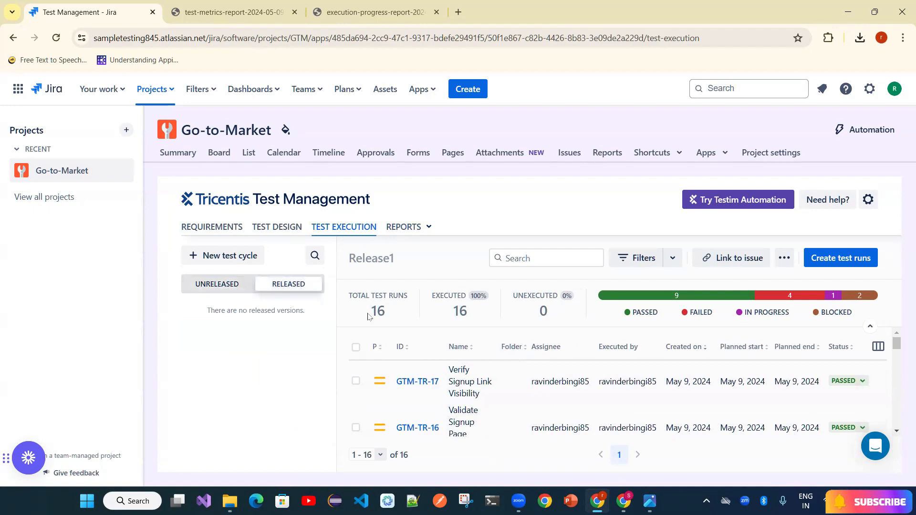
left_click(217, 284)
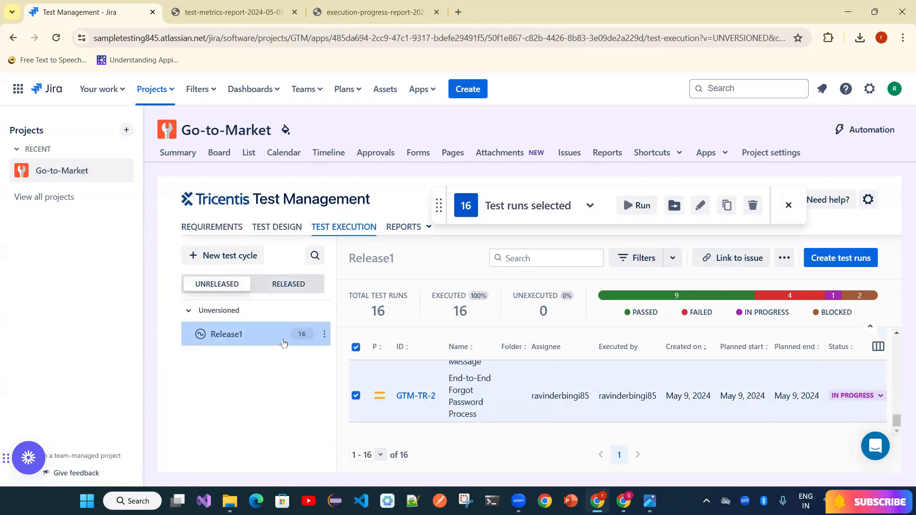
left_click(325, 336)
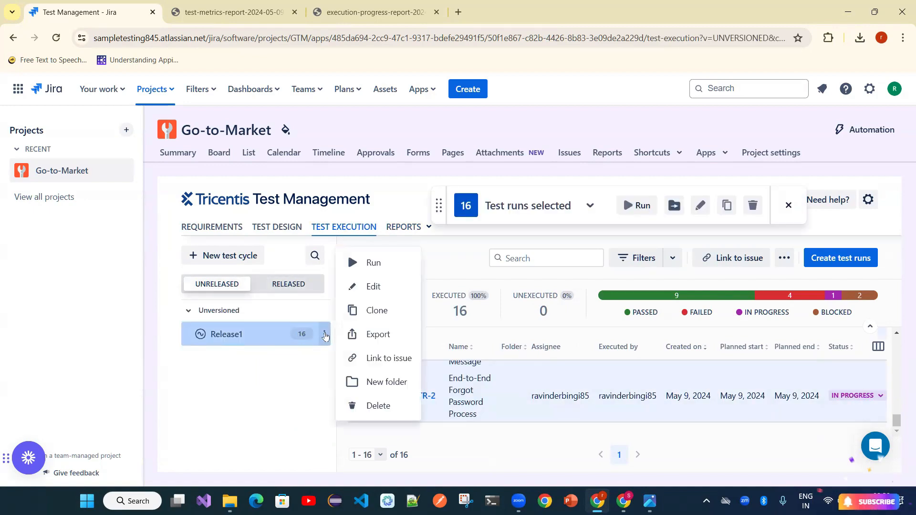
left_click(374, 288)
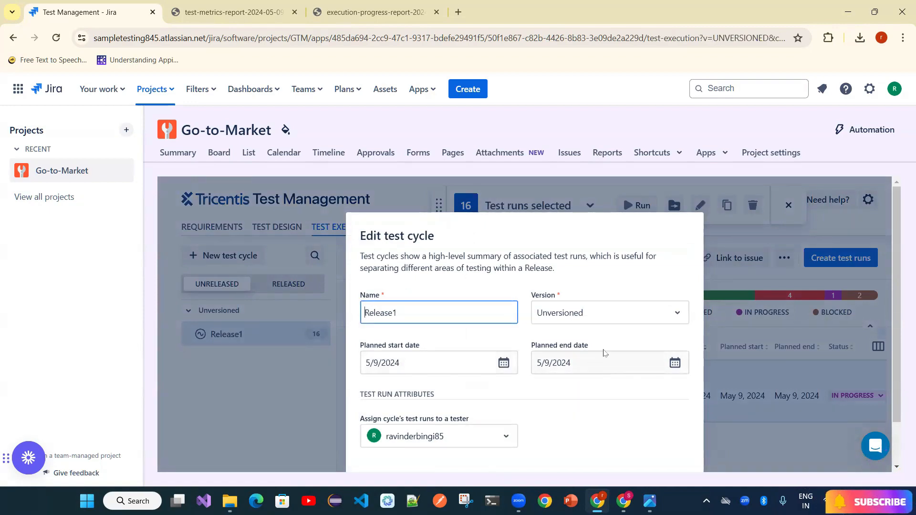
left_click(249, 392)
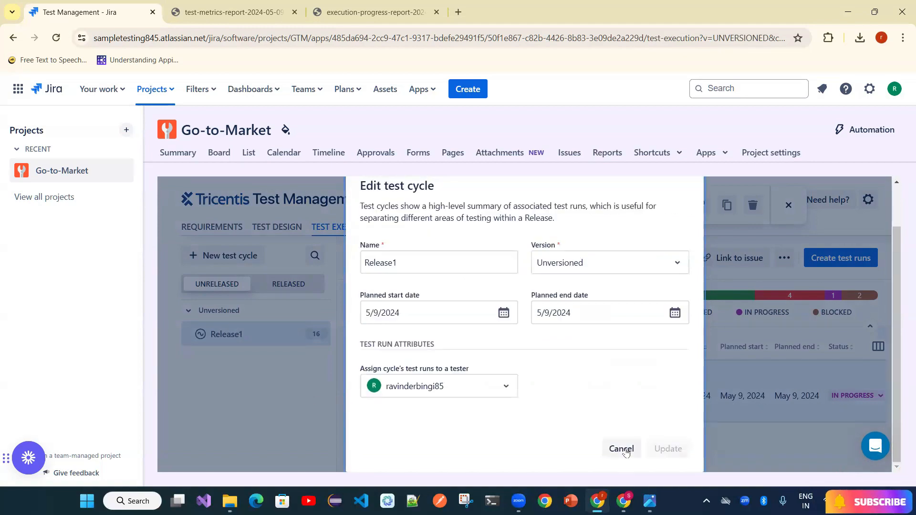
left_click(622, 449)
left_click(292, 284)
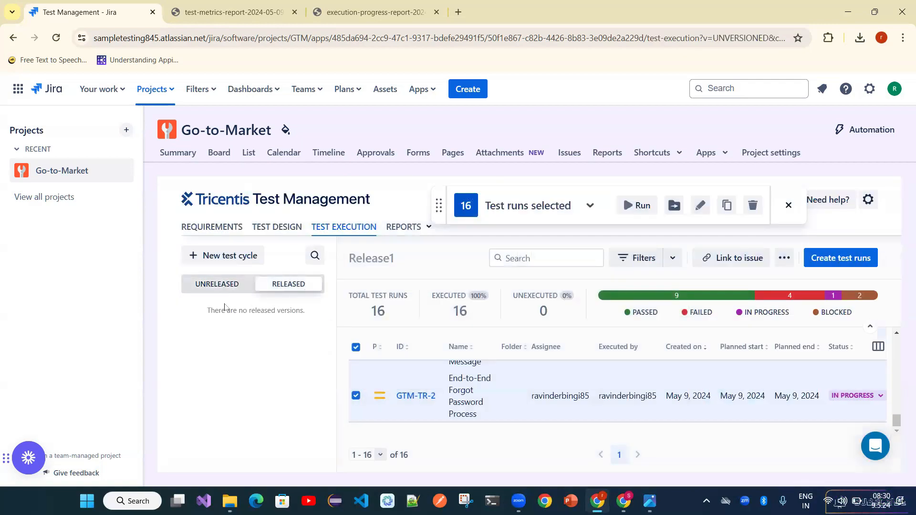
left_click(218, 288)
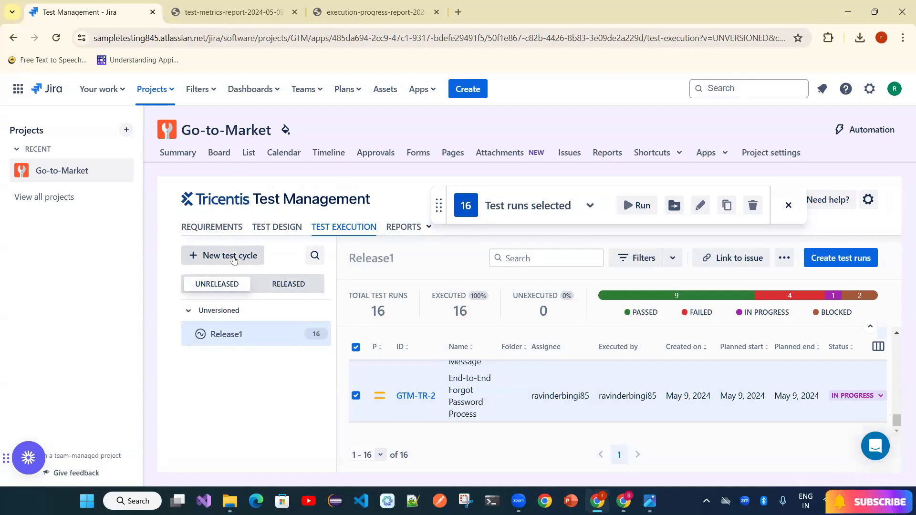
- Browse Test Design and the Requirements list, checking the actions for requirement GTM-8
left_click(278, 228)
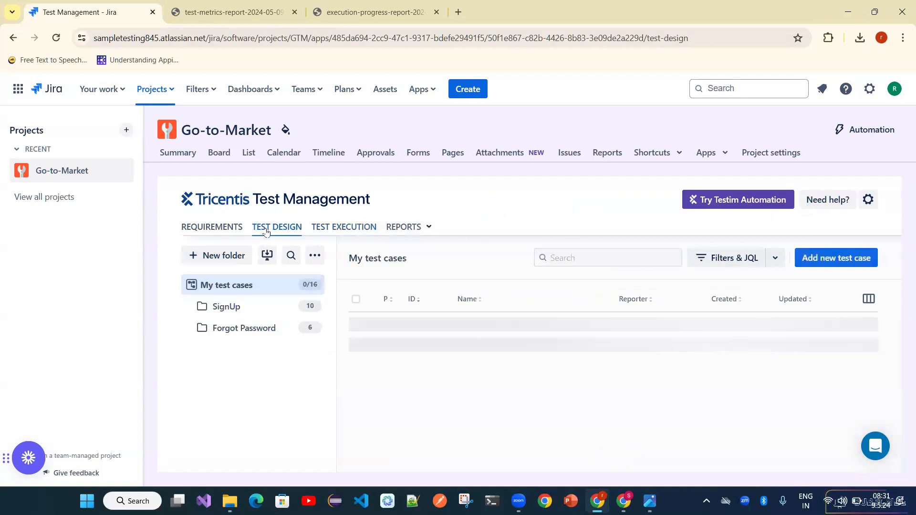
left_click(233, 234)
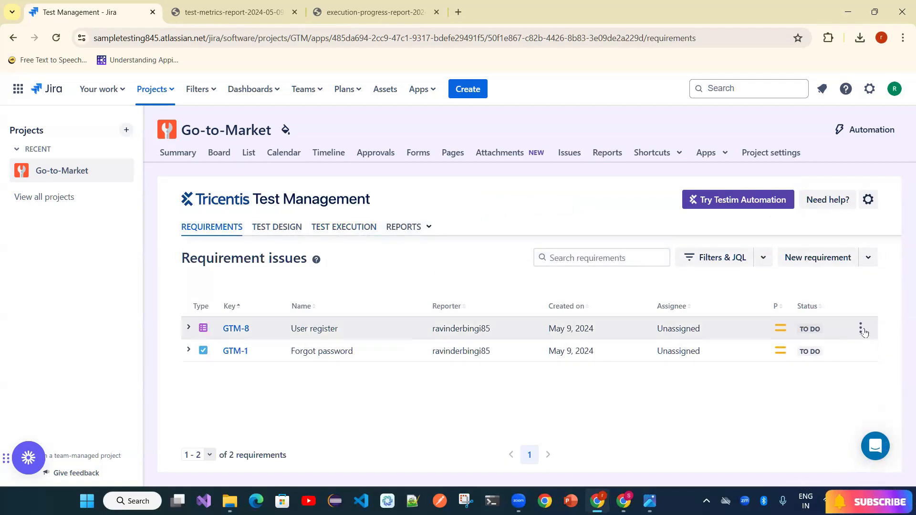
left_click(862, 329)
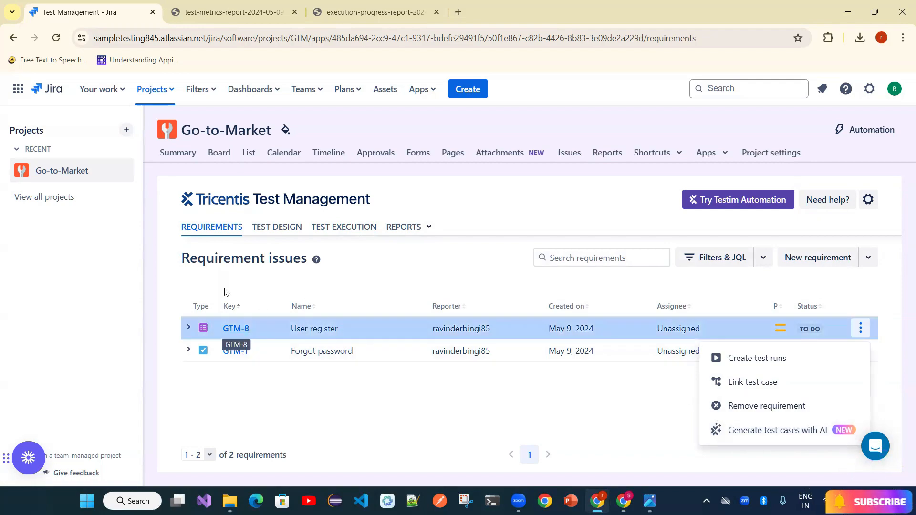
left_click(284, 236)
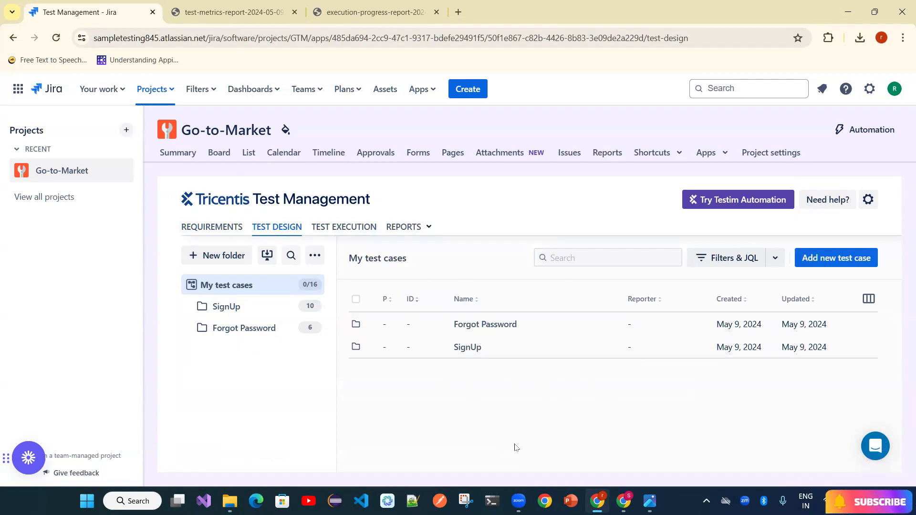
- Open the SignUp test case folder, then start a new test cycle from Test Execution
left_click(341, 230)
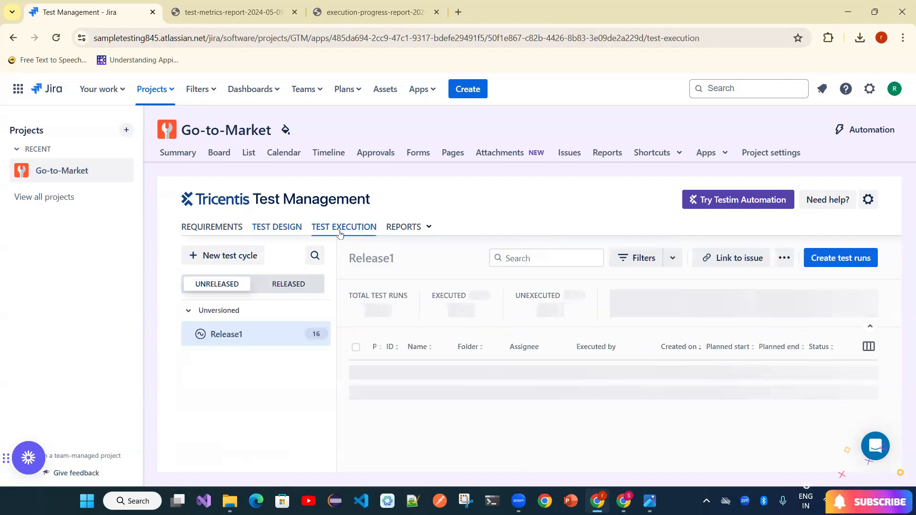
left_click(279, 228)
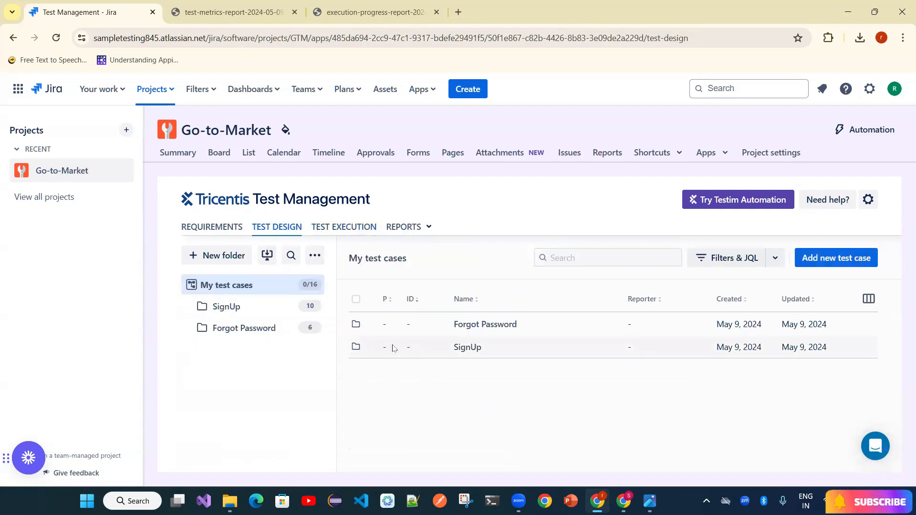
left_click(395, 348)
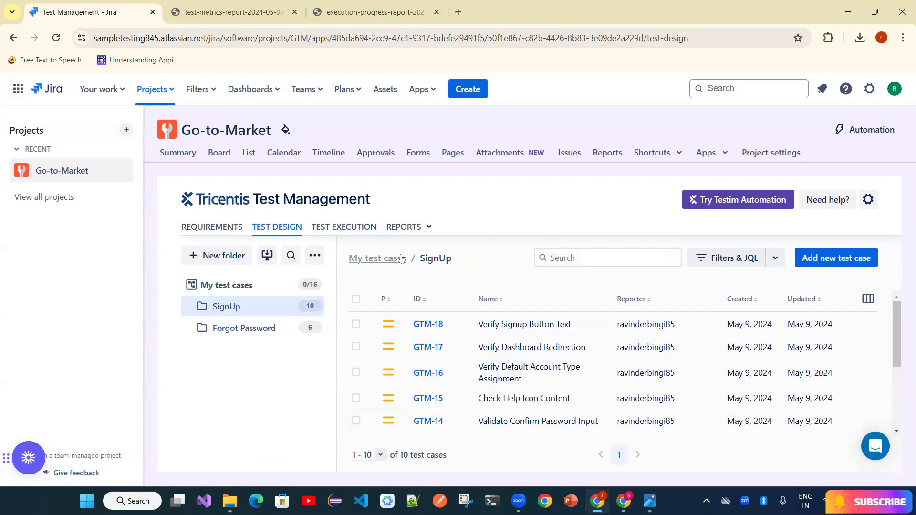
left_click(371, 238)
left_click(223, 255)
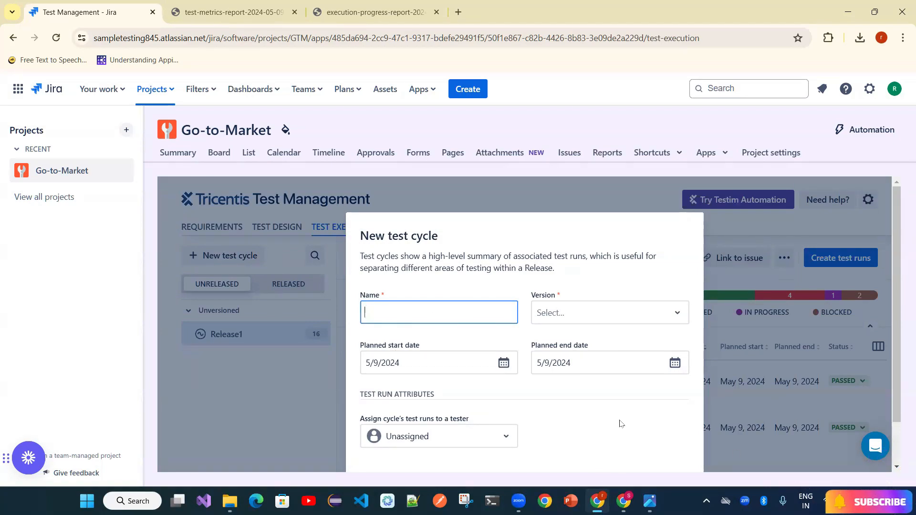
- Cancel the new test cycle and glance at the available reports list
scroll(892, 325, "down", 1)
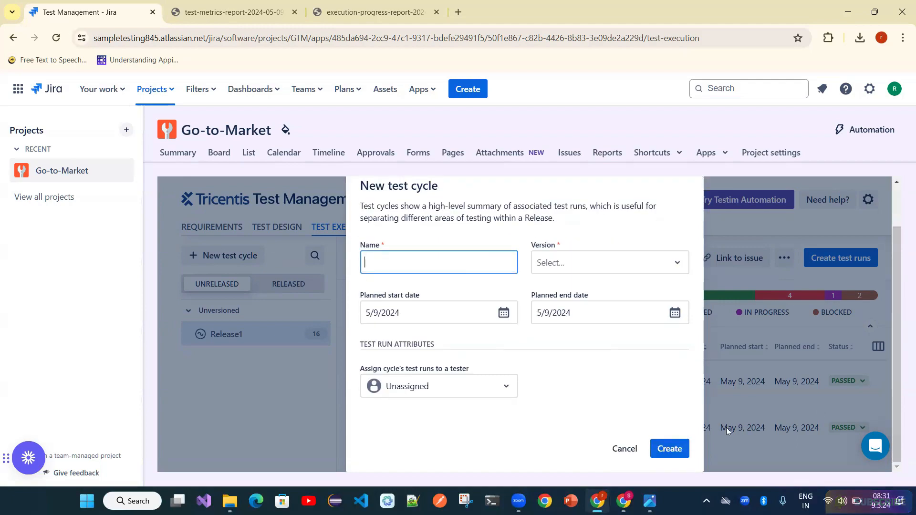
left_click(613, 456)
left_click(429, 229)
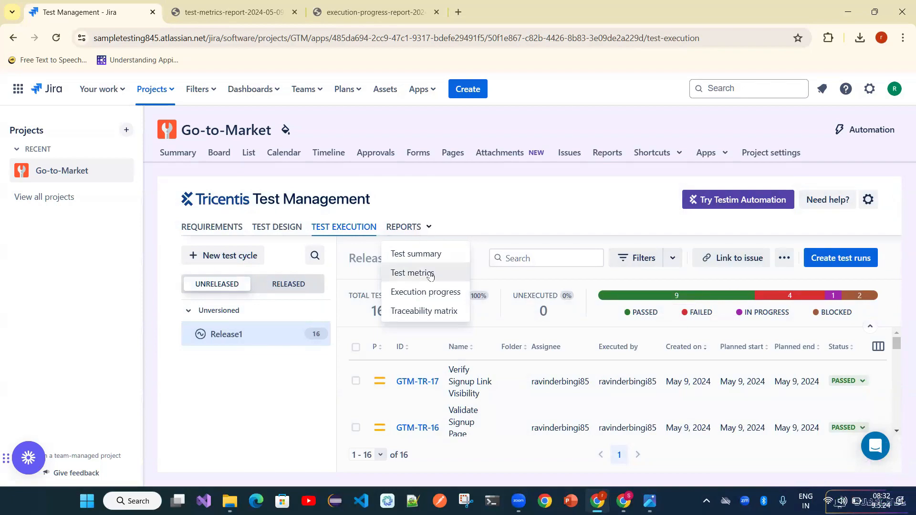
left_click(511, 224)
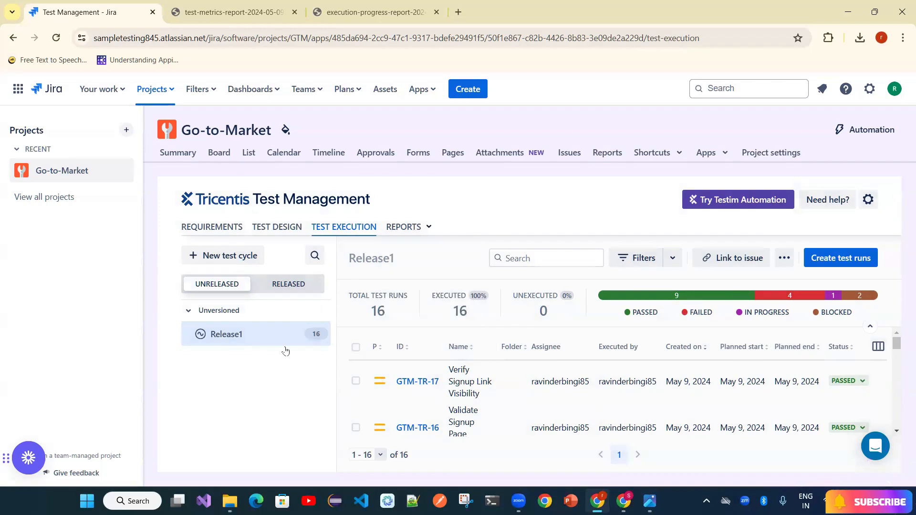
- Visit Requirements, then Test Design showing SignUp and Forgot Password folders, without choosing a report
left_click(212, 228)
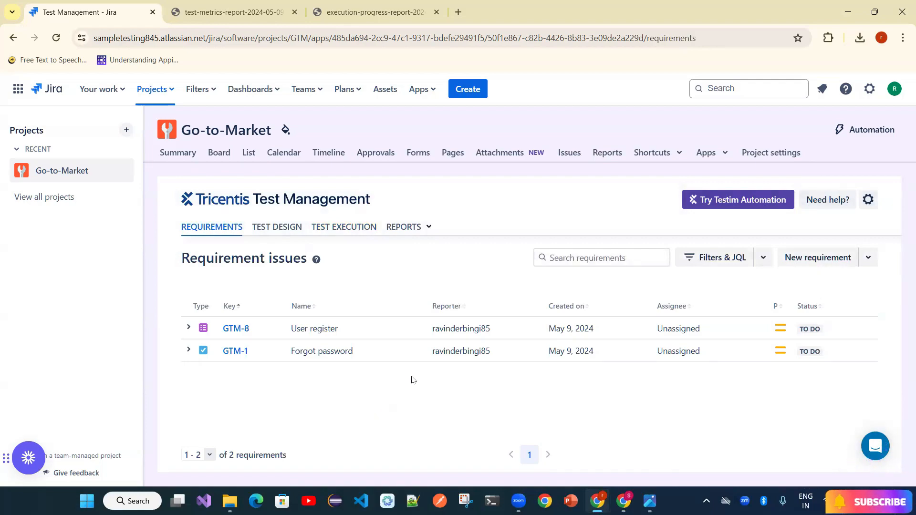
left_click(293, 228)
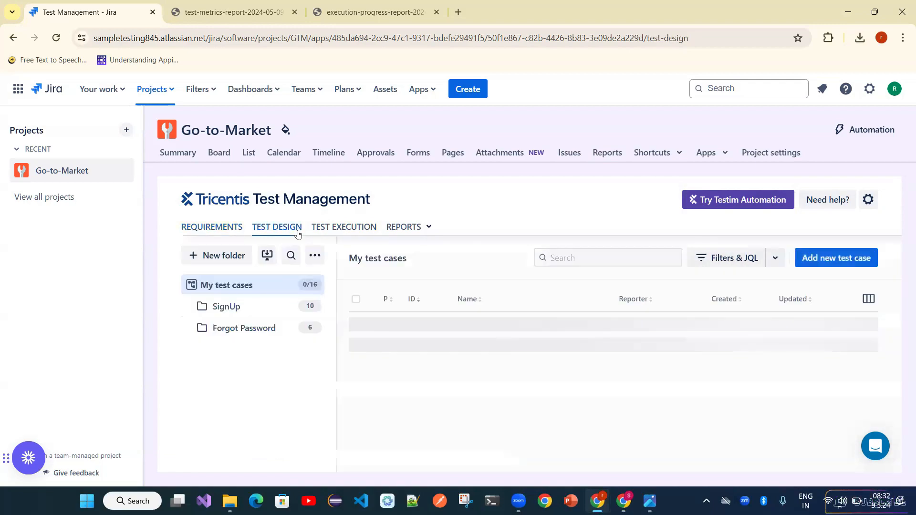
left_click(429, 228)
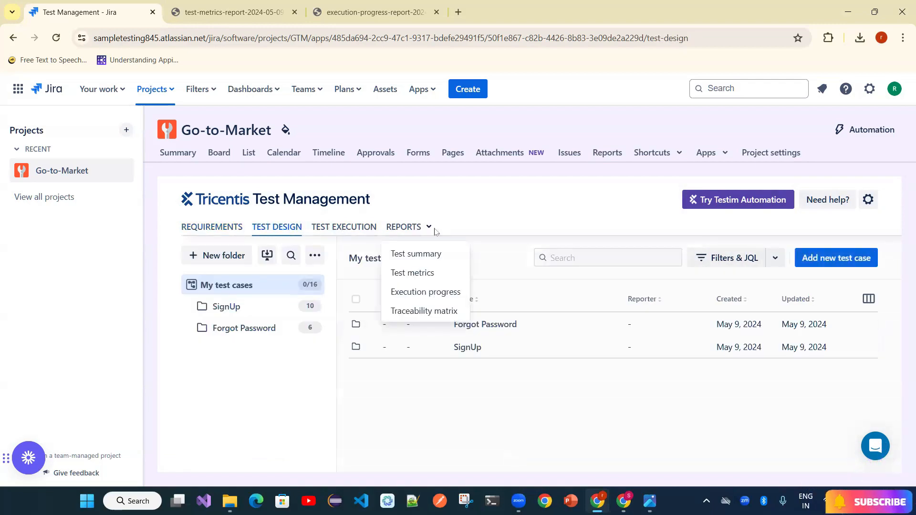
left_click(485, 222)
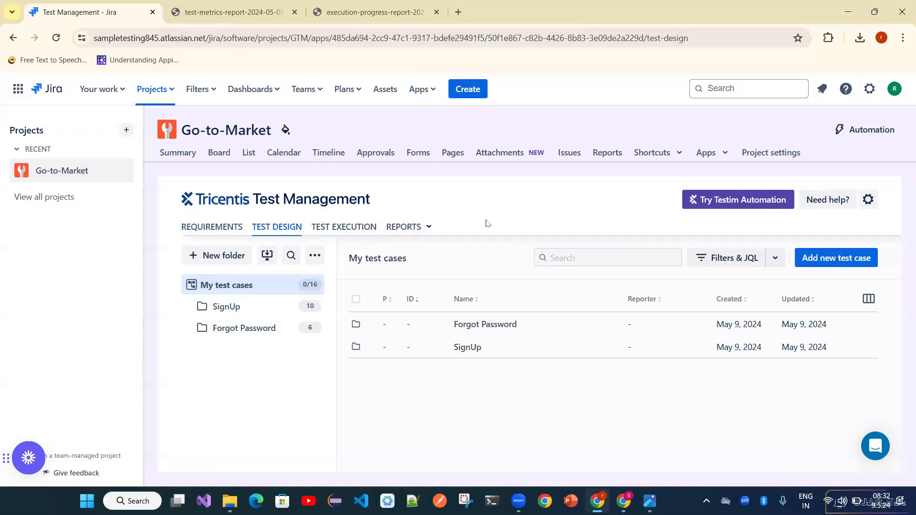